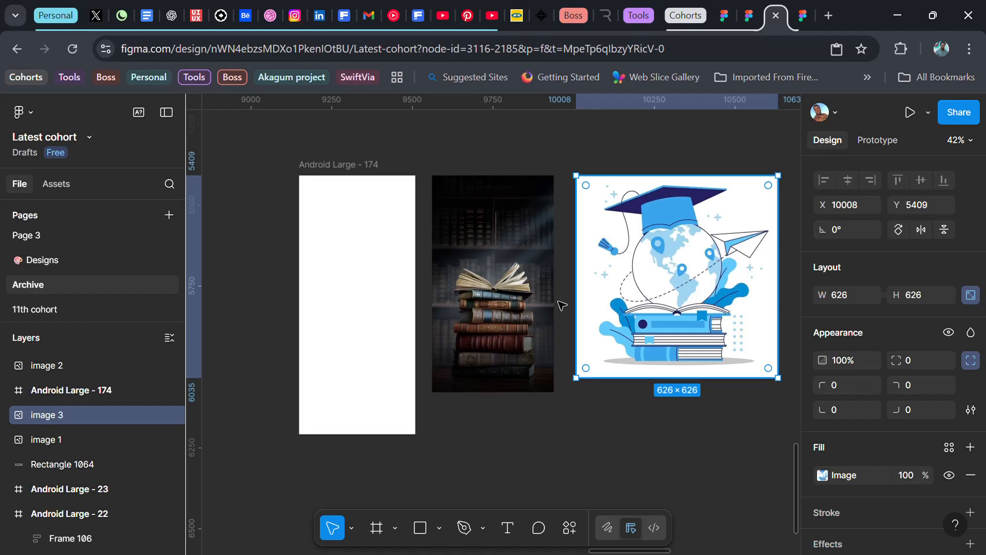
Step: Place the dark book-stack image inside the Android Large - 174 frame at about X -8, Y -101
{"action": "scroll", "coordinate": [441, 281], "scroll_direction": "left", "scroll_amount": 2}
{"action": "scroll", "coordinate": [441, 281], "scroll_direction": "up", "scroll_amount": 1}
{"action": "scroll", "coordinate": [441, 281], "scroll_direction": "up", "scroll_amount": 3}
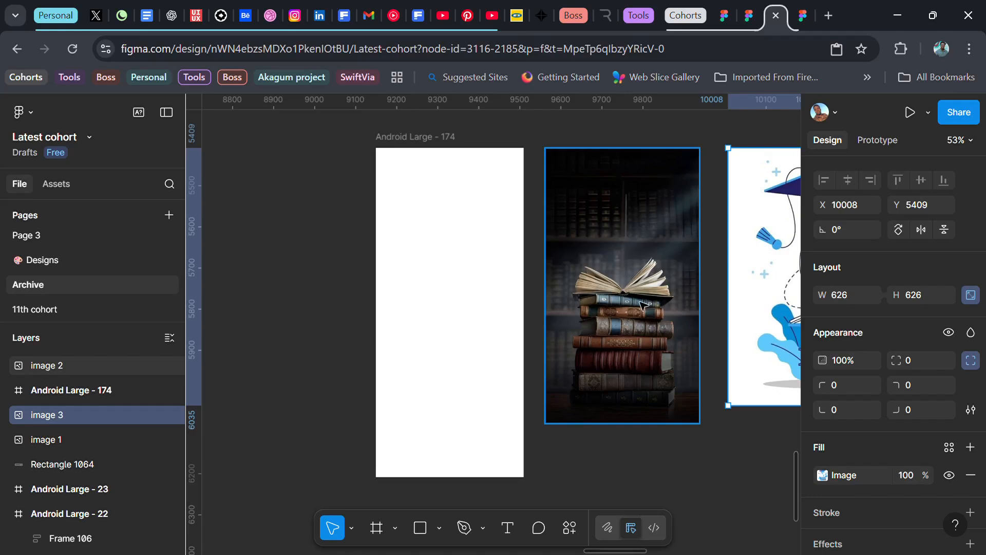
{"action": "left_click_drag", "start_coordinate": [670, 202], "coordinate": [504, 247]}
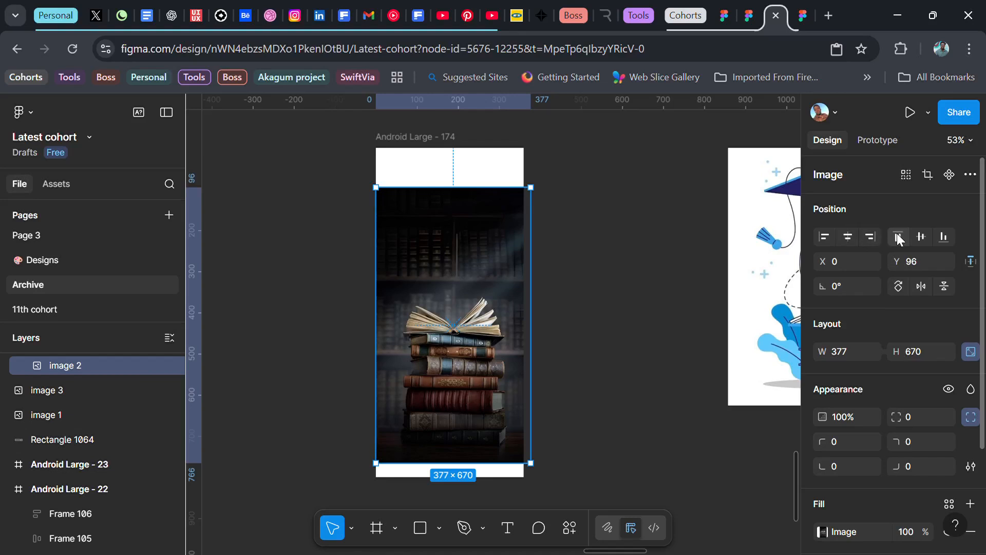
{"action": "left_click", "coordinate": [897, 238]}
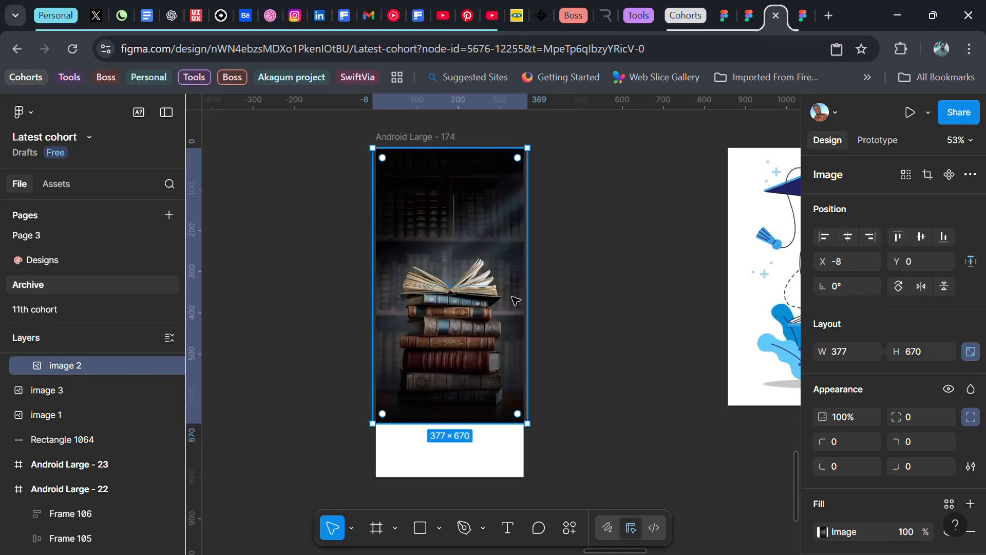
{"action": "left_click_drag", "start_coordinate": [457, 399], "coordinate": [458, 360]}
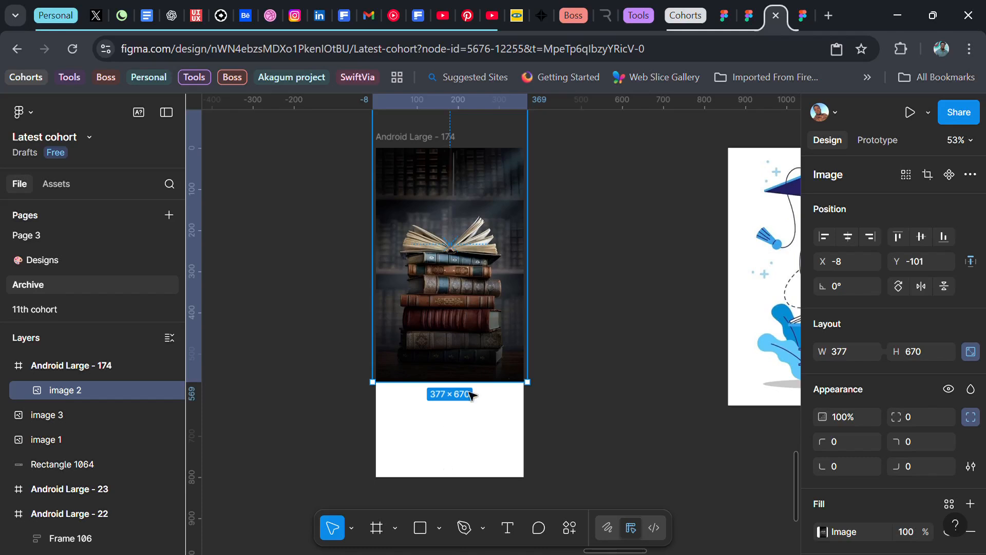
{"action": "left_click", "coordinate": [574, 282]}
Step: Change the Android Large - 174 frame's fill to the near-black 080504 sampled from the bottom edge of the book image
{"action": "left_click", "coordinate": [431, 148]}
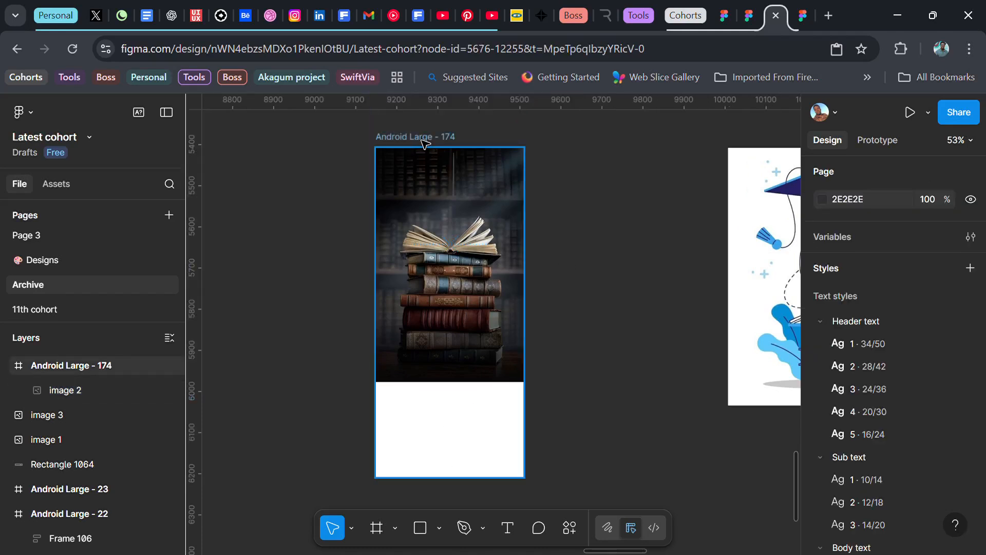
{"action": "scroll", "coordinate": [872, 362], "scroll_direction": "down", "scroll_amount": 3}
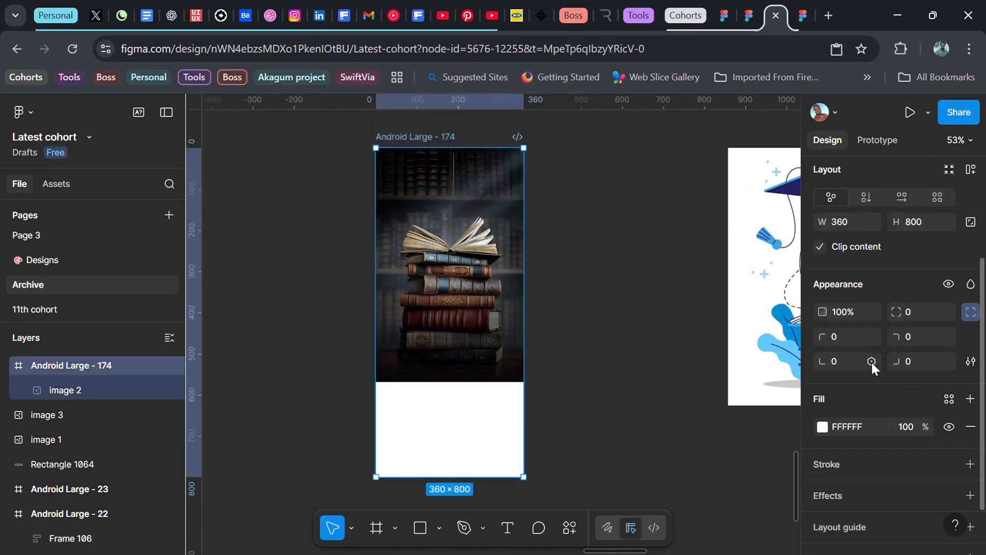
{"action": "left_click", "coordinate": [823, 428]}
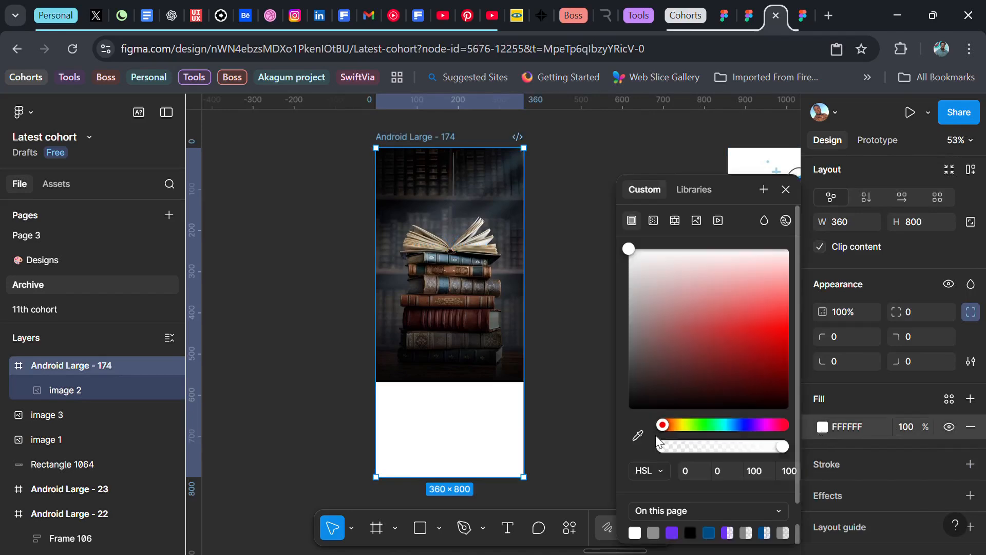
{"action": "left_click", "coordinate": [642, 437]}
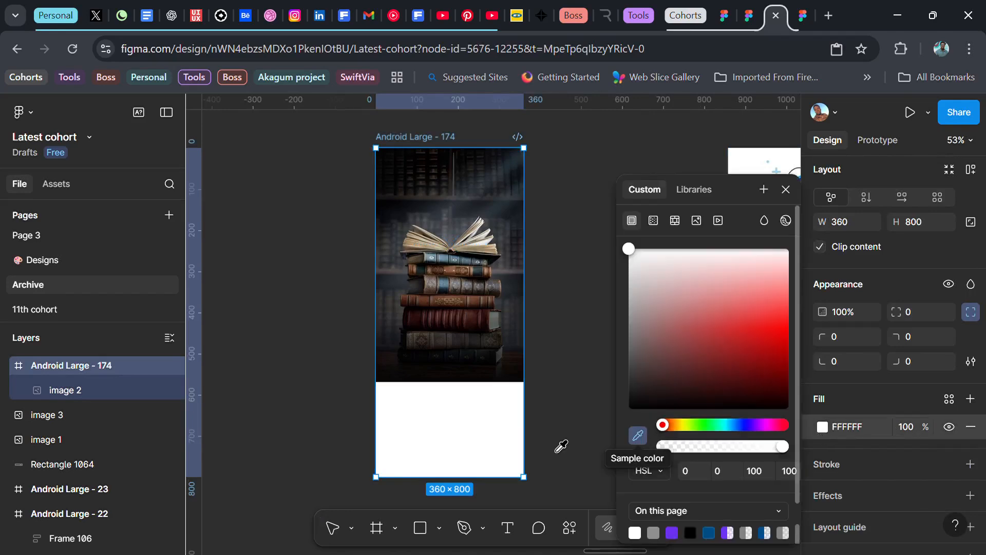
{"action": "left_click", "coordinate": [439, 378]}
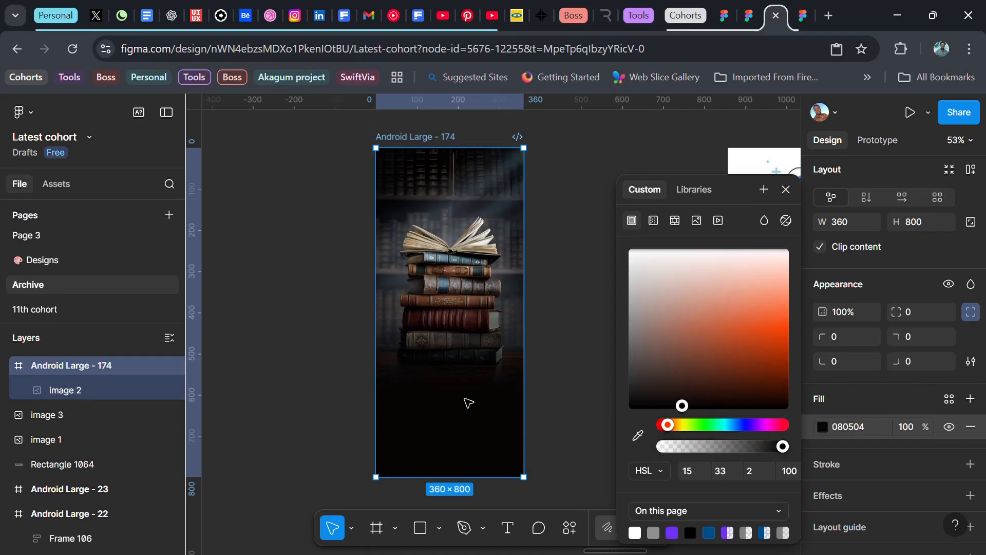
{"action": "left_click", "coordinate": [591, 400]}
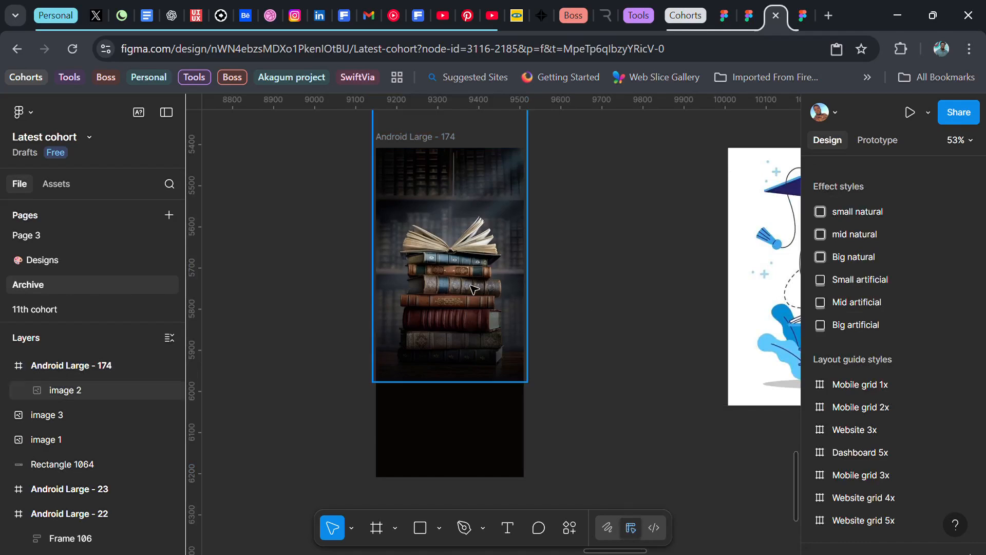
Step: Lock the book-stack image layer inside the phone frame
{"action": "left_click", "coordinate": [386, 334]}
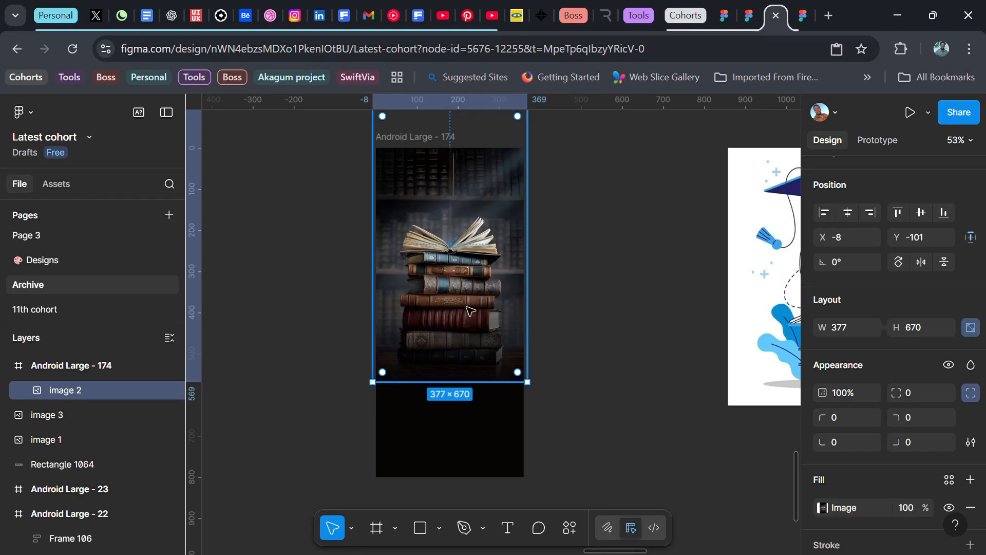
{"action": "left_click", "coordinate": [153, 392]}
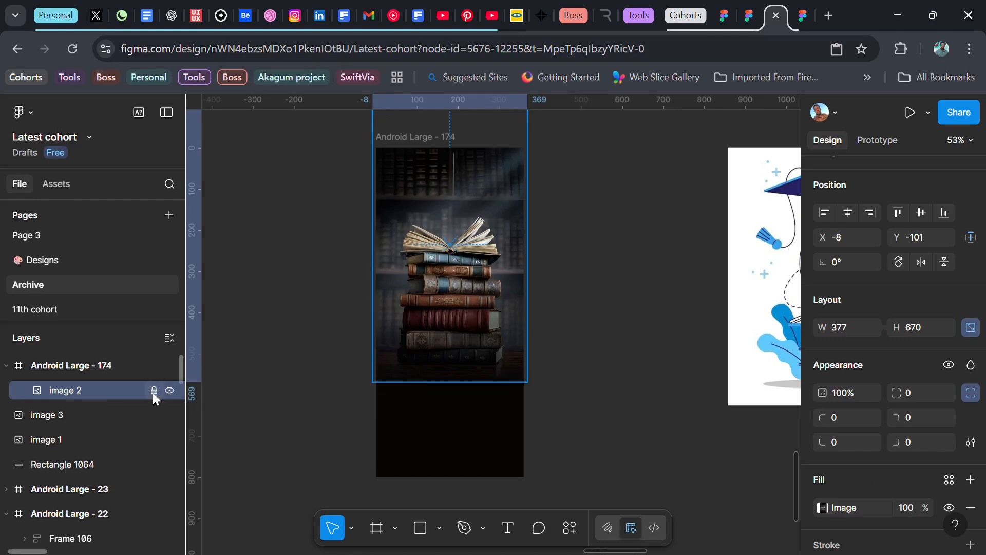
{"action": "left_click", "coordinate": [615, 294]}
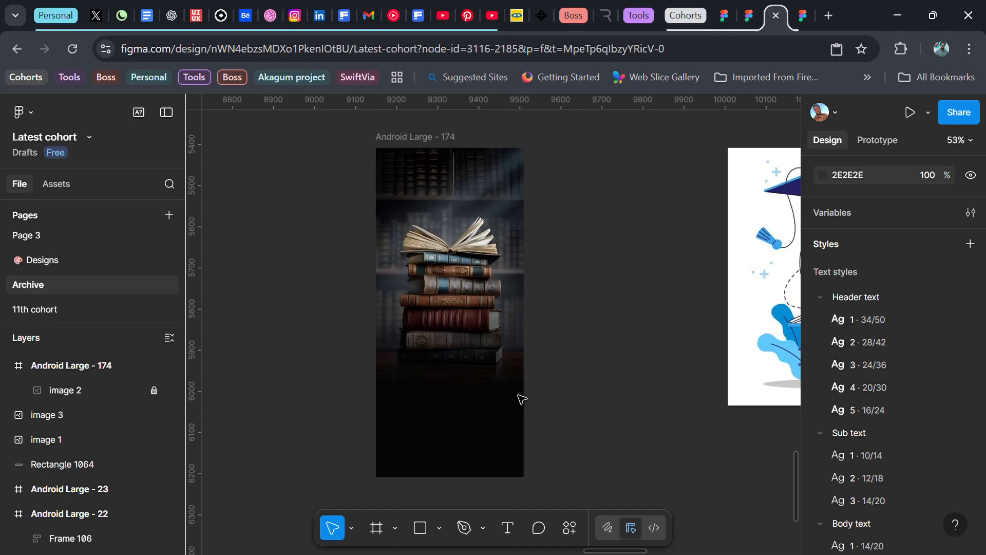
Step: Add the headline "Find Your Next Favorite Book" and place it in the frame just below the book stack, at about Y 553
{"action": "key", "text": "t"}
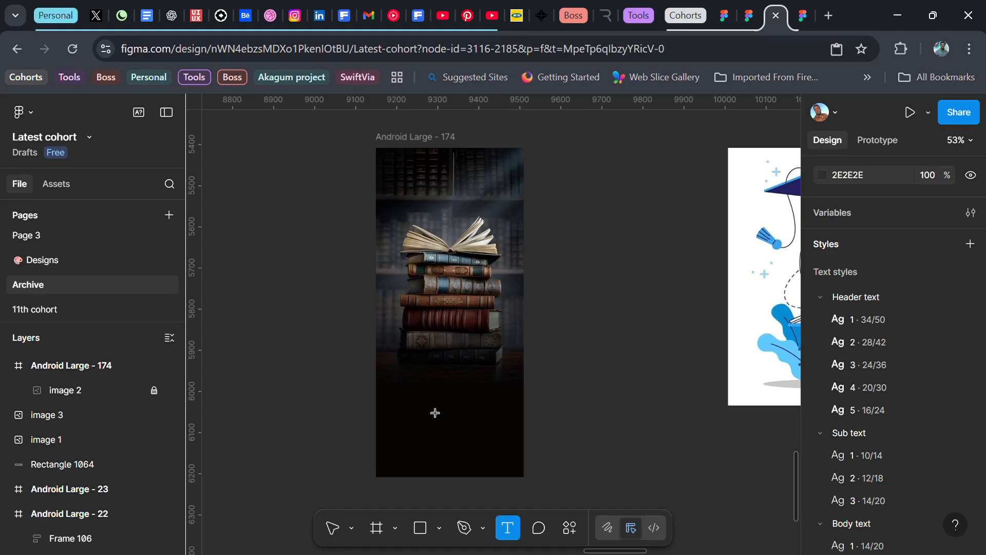
{"action": "left_click", "coordinate": [561, 361]}
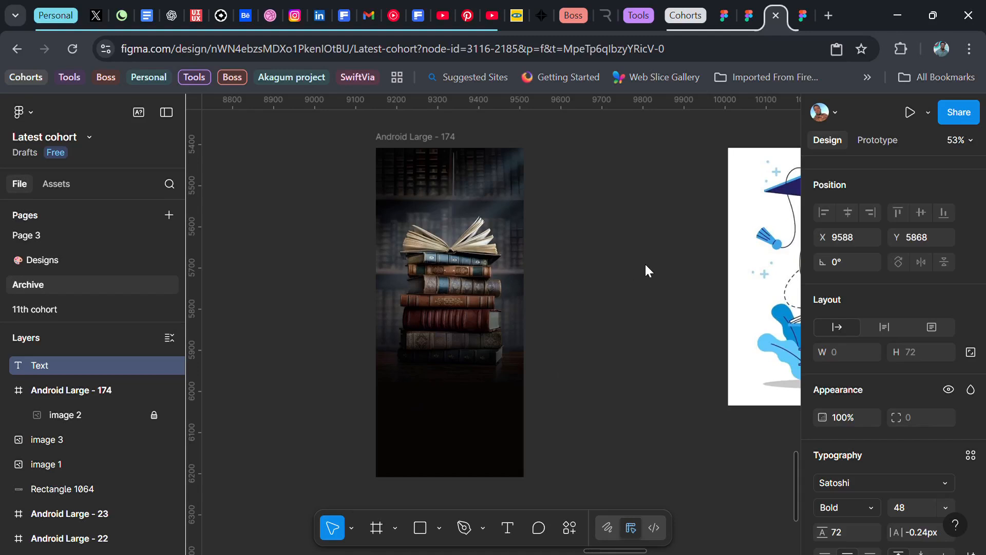
{"action": "type", "text": "Find Your Next Favorite Book"}
{"action": "key", "text": "Escape"}
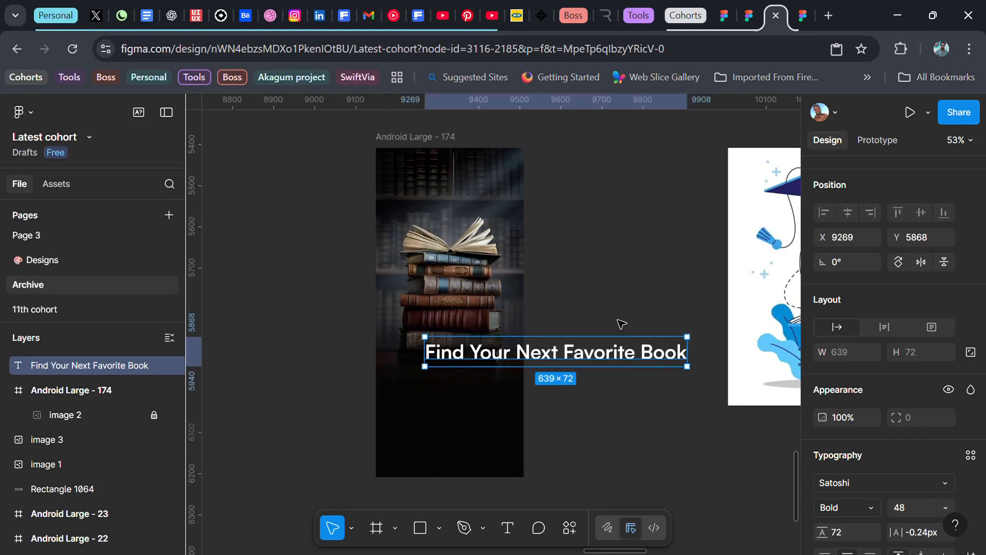
{"action": "left_click_drag", "start_coordinate": [608, 362], "coordinate": [499, 405]}
Step: Format the headline in Sawarabi Mincho at size 24 with a line height of 36
{"action": "scroll", "coordinate": [826, 379], "scroll_direction": "down", "scroll_amount": 3}
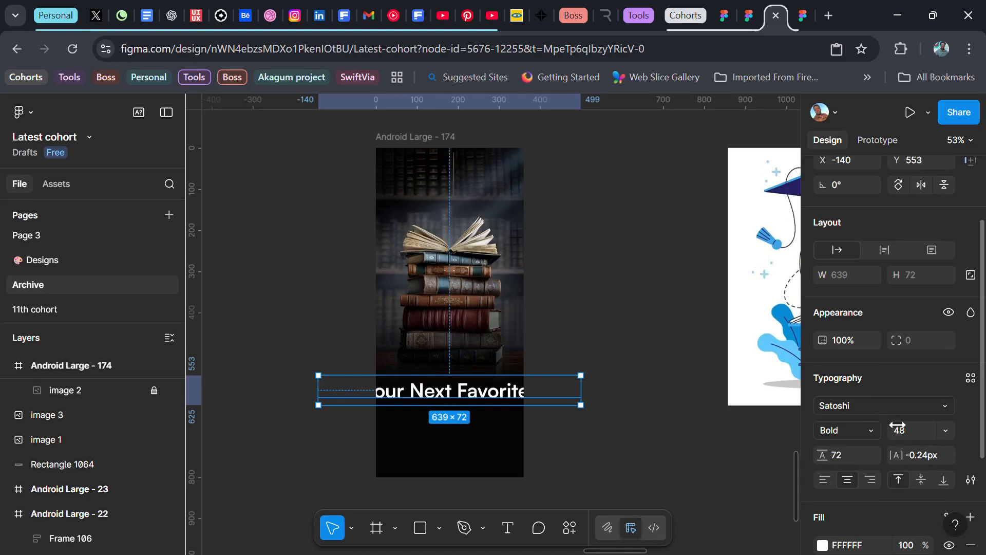
{"action": "left_click", "coordinate": [945, 427]}
{"action": "left_click", "coordinate": [917, 357]}
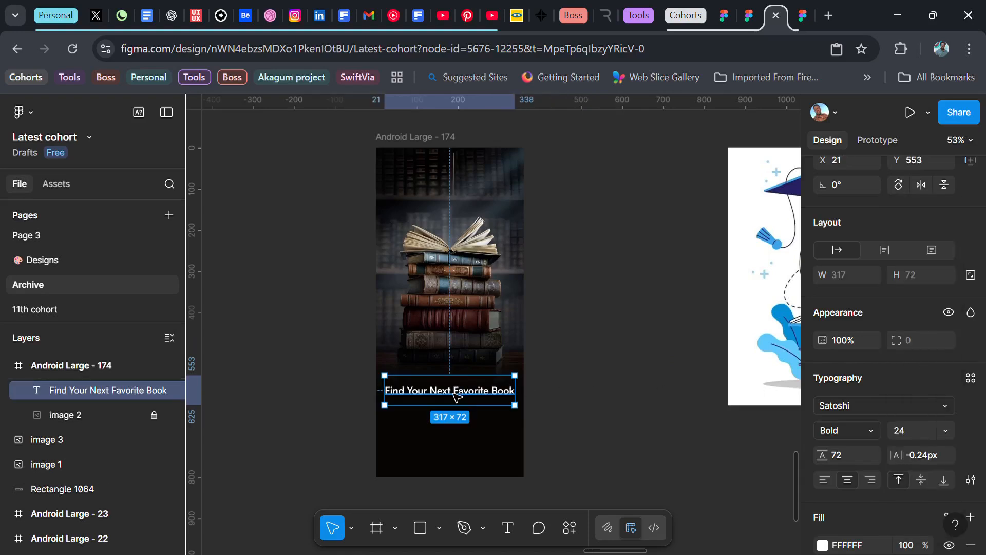
{"action": "left_click", "coordinate": [845, 457]}
{"action": "type", "text": "3"}
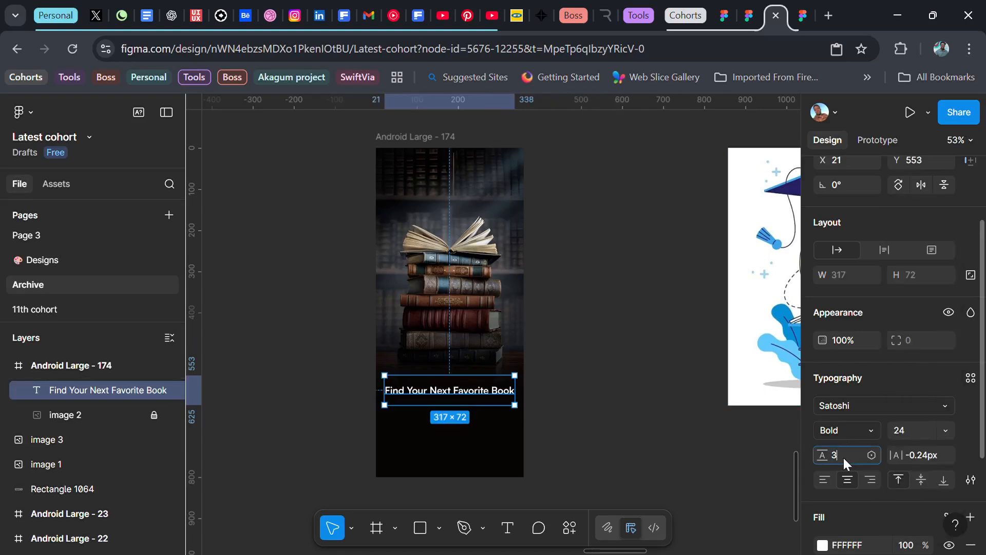
{"action": "type", "text": "6"}
{"action": "key", "text": "Return"}
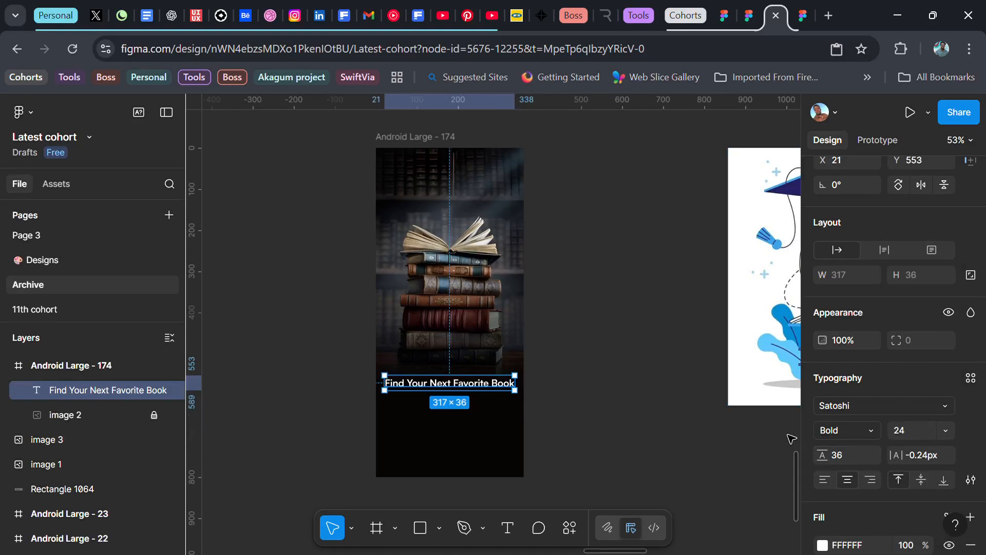
{"action": "left_click", "coordinate": [940, 406]}
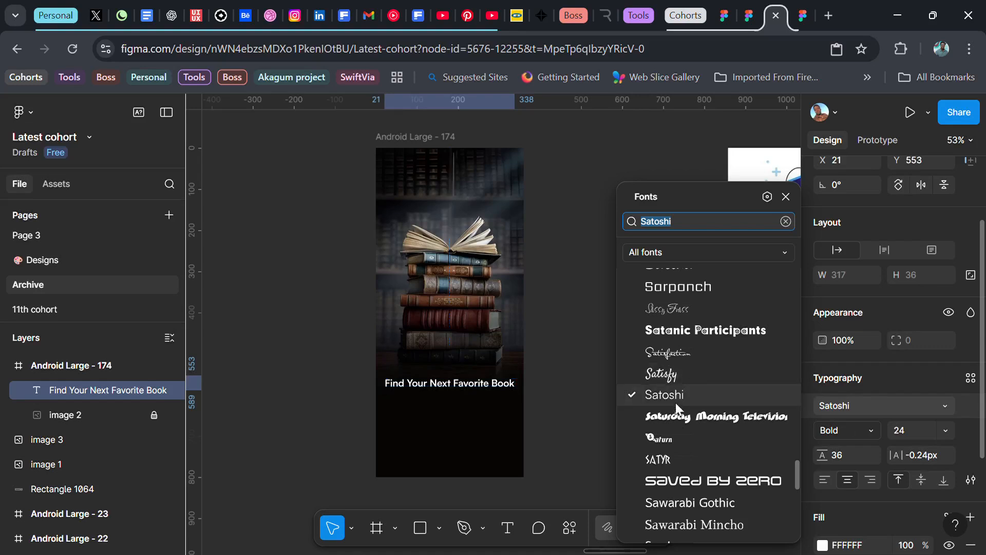
{"action": "left_click", "coordinate": [701, 521]}
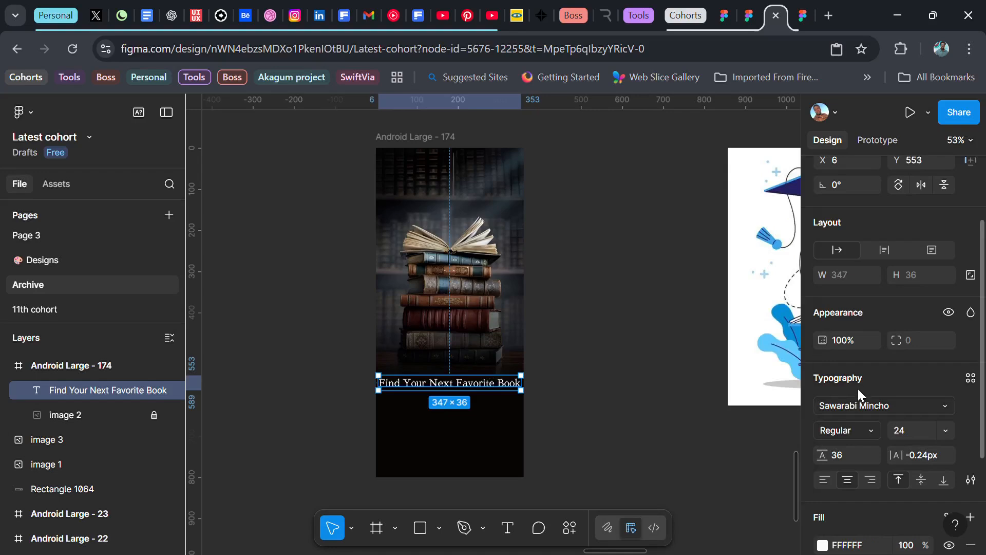
Step: Set the headline's X position to 24 and narrow its text box to about 292 wide so it wraps
{"action": "scroll", "coordinate": [848, 319], "scroll_direction": "up", "scroll_amount": 2}
{"action": "left_click", "coordinate": [851, 268]}
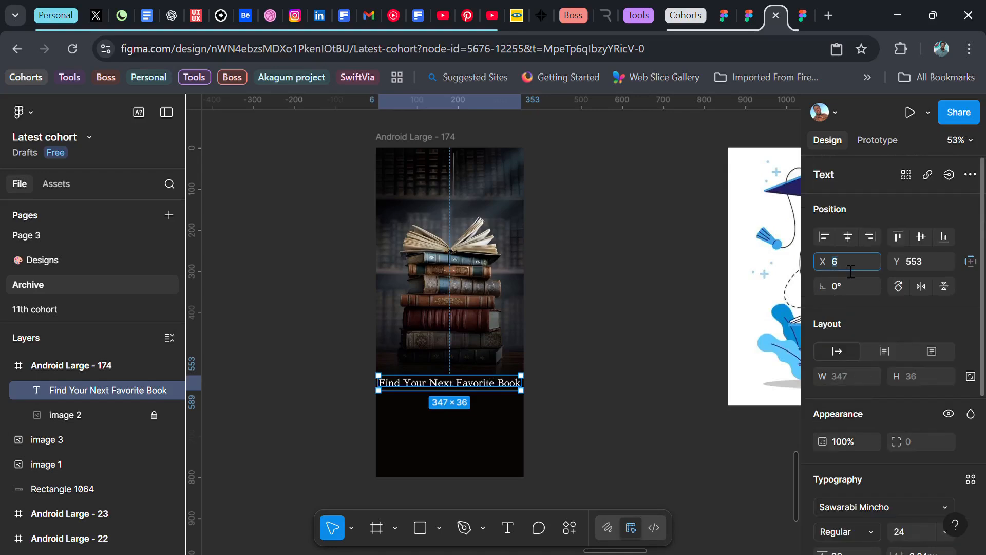
{"action": "type", "text": "247"}
{"action": "key", "text": "Return"}
{"action": "left_click", "coordinate": [849, 267]}
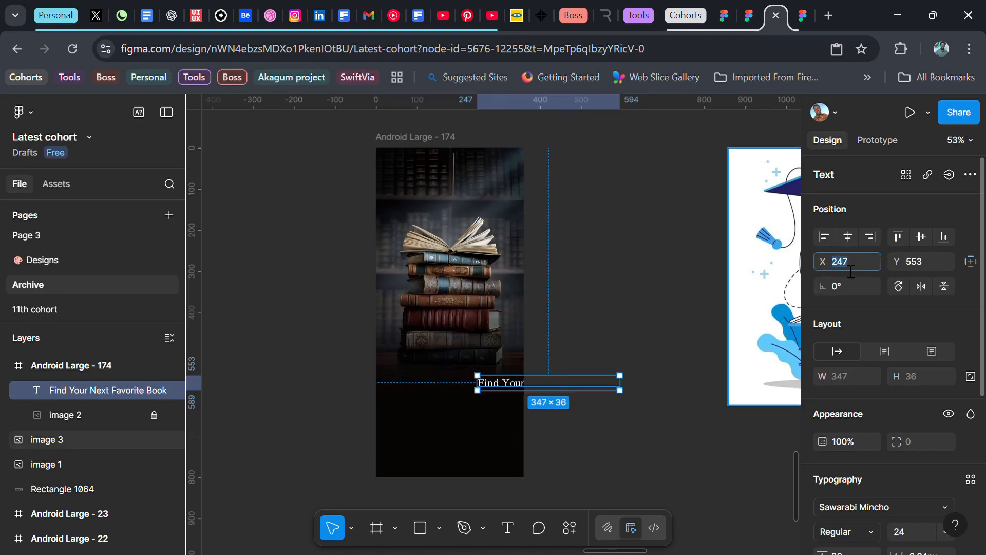
{"action": "type", "text": "24"}
{"action": "key", "text": "Return"}
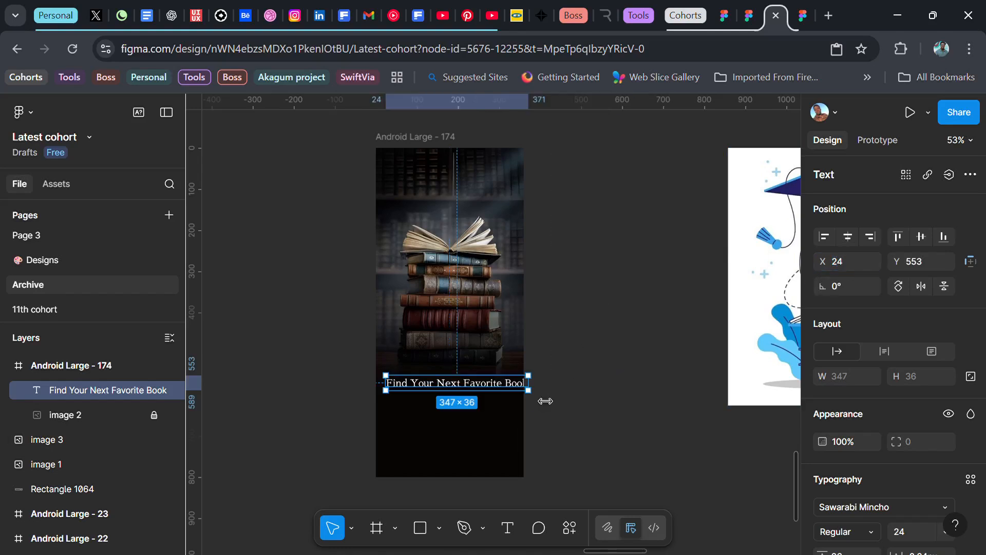
{"action": "left_click_drag", "start_coordinate": [528, 399], "coordinate": [517, 400]}
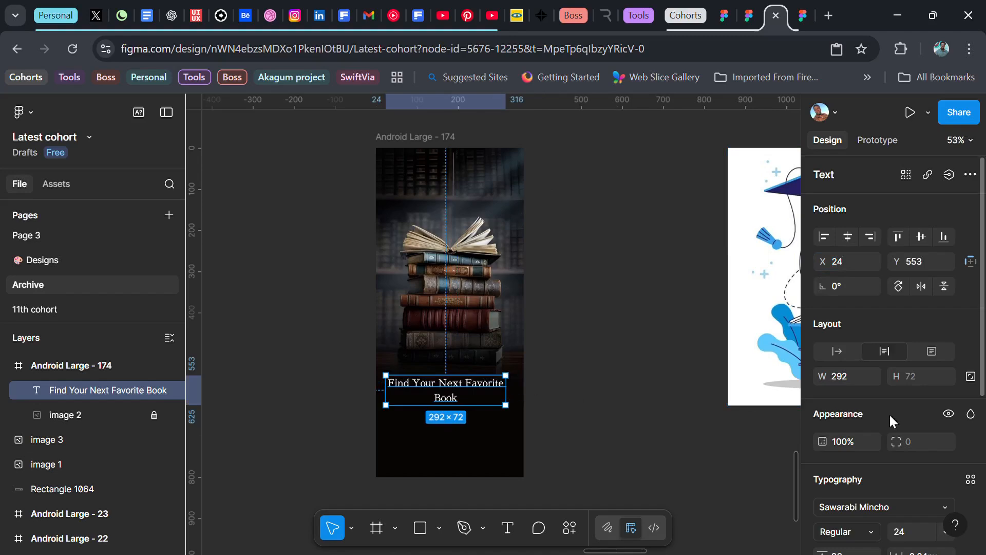
Step: Left-align the headline text and set its font size to 28
{"action": "scroll", "coordinate": [868, 426], "scroll_direction": "down", "scroll_amount": 3}
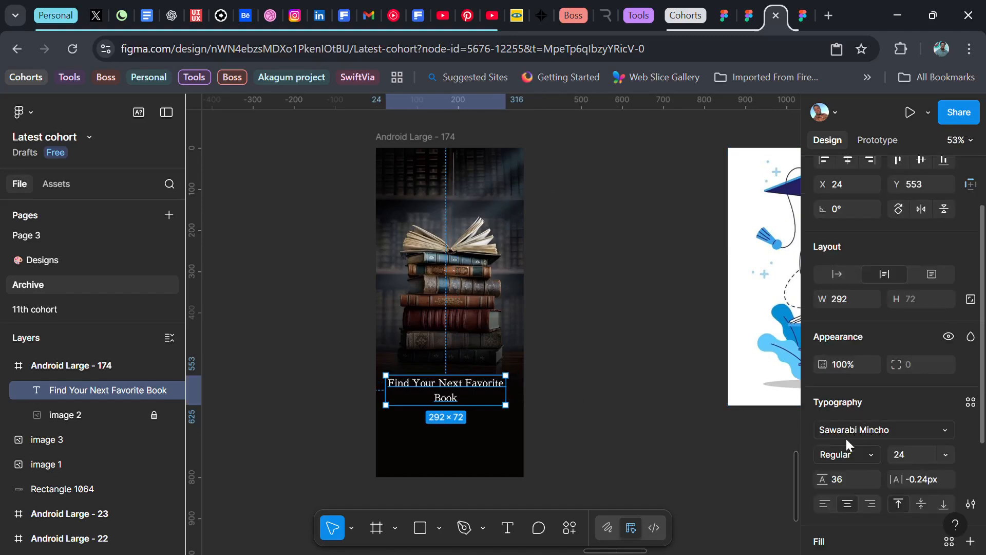
{"action": "left_click", "coordinate": [825, 505]}
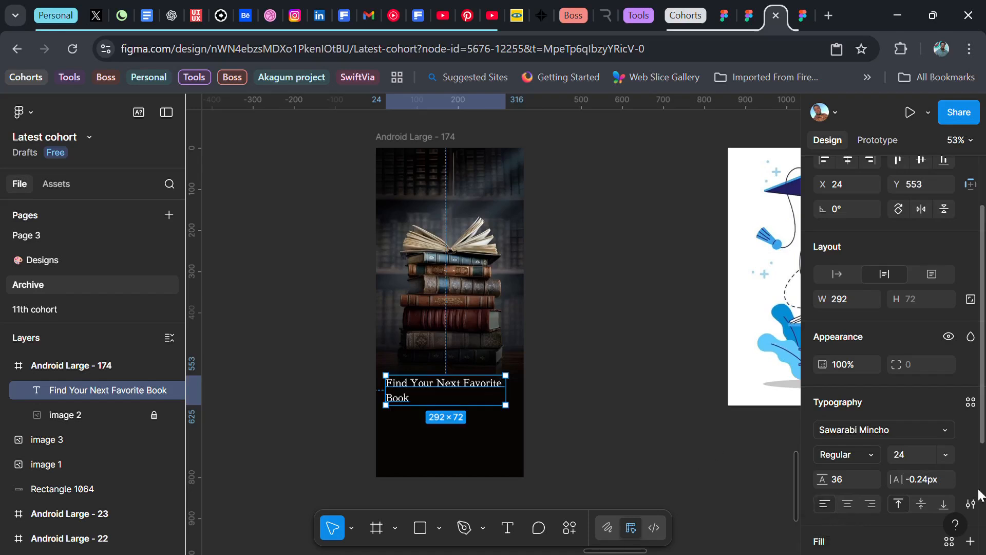
{"action": "type", "text": "28"}
{"action": "key", "text": "Return"}
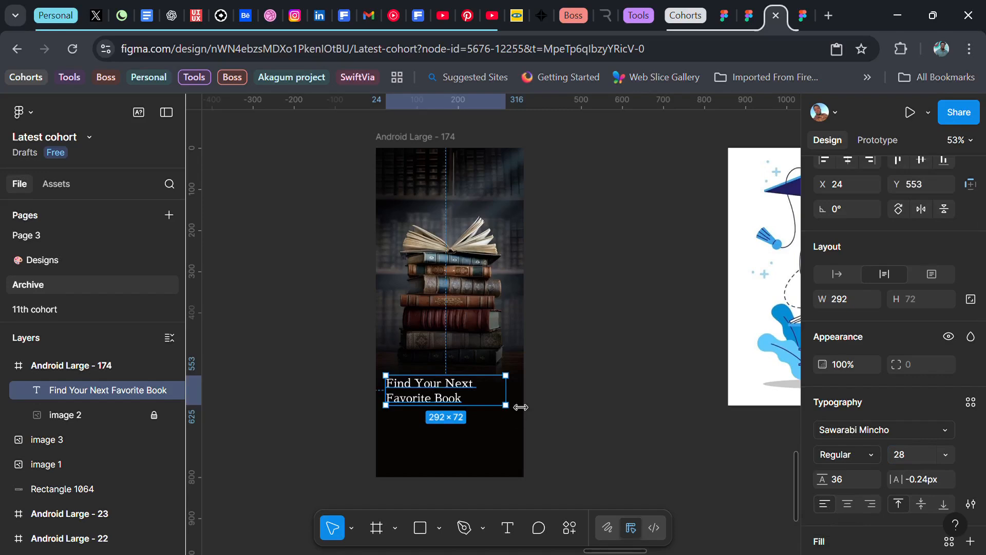
Step: Narrow the headline's text box to about 266 wide and set its line height to 40
{"action": "left_click_drag", "start_coordinate": [514, 406], "coordinate": [496, 404]}
{"action": "scroll", "coordinate": [905, 470], "scroll_direction": "down", "scroll_amount": 3}
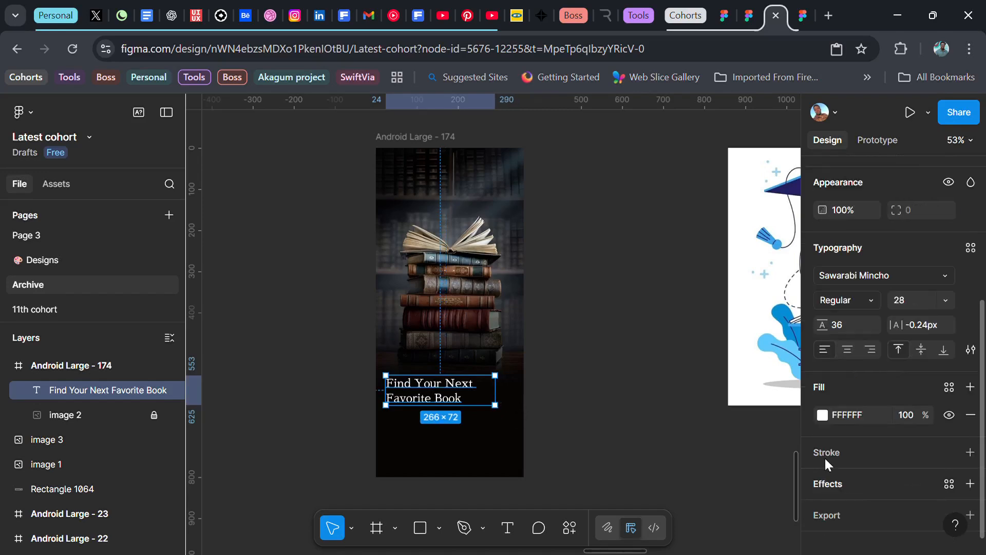
{"action": "type", "text": "40"}
{"action": "key", "text": "Return"}
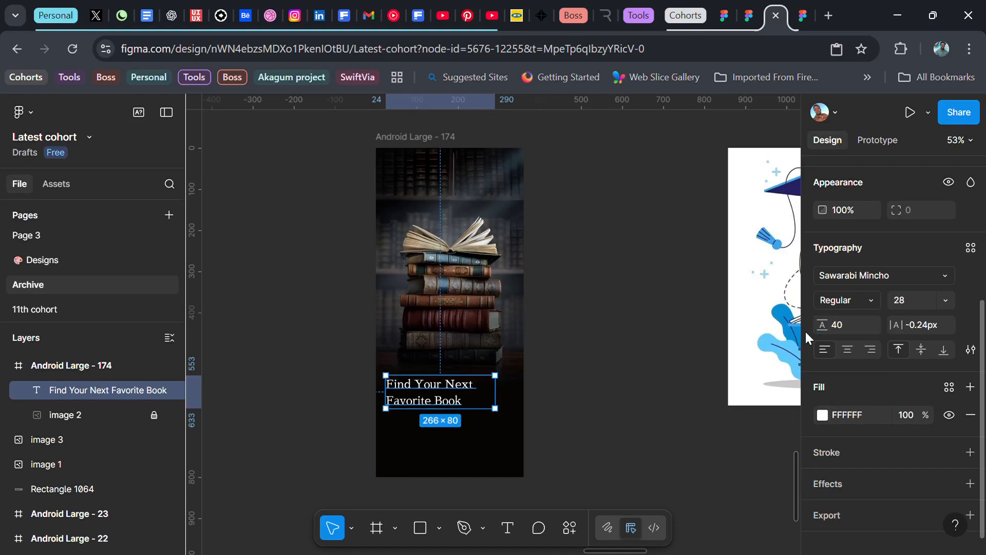
{"action": "left_click", "coordinate": [565, 391]}
Step: Duplicate the headline beside the frame and replace the copy's text with "Create your personal library and enjoy distraction-free reading anytime, anywhere."
{"action": "left_click_drag", "start_coordinate": [409, 387], "coordinate": [583, 360]}
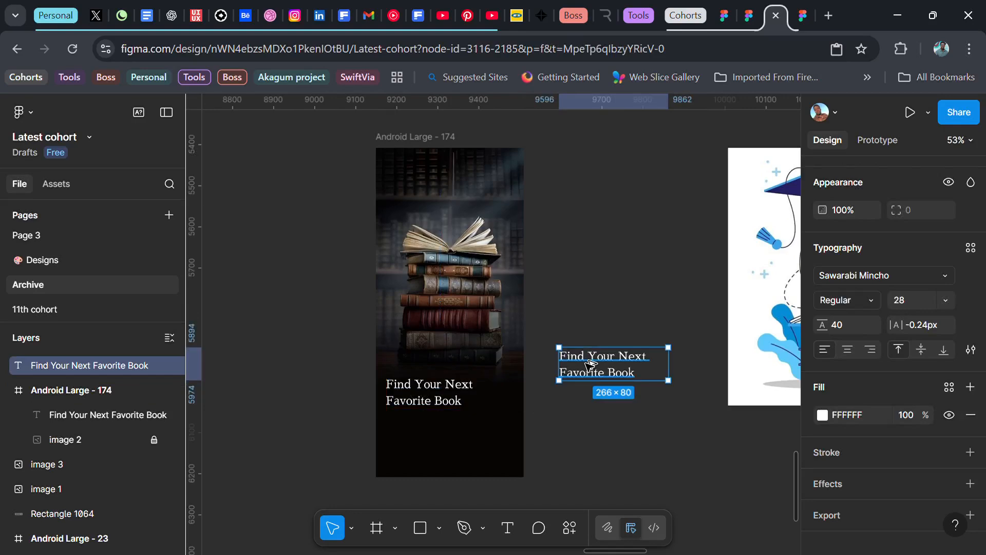
{"action": "double_click", "coordinate": [584, 361]}
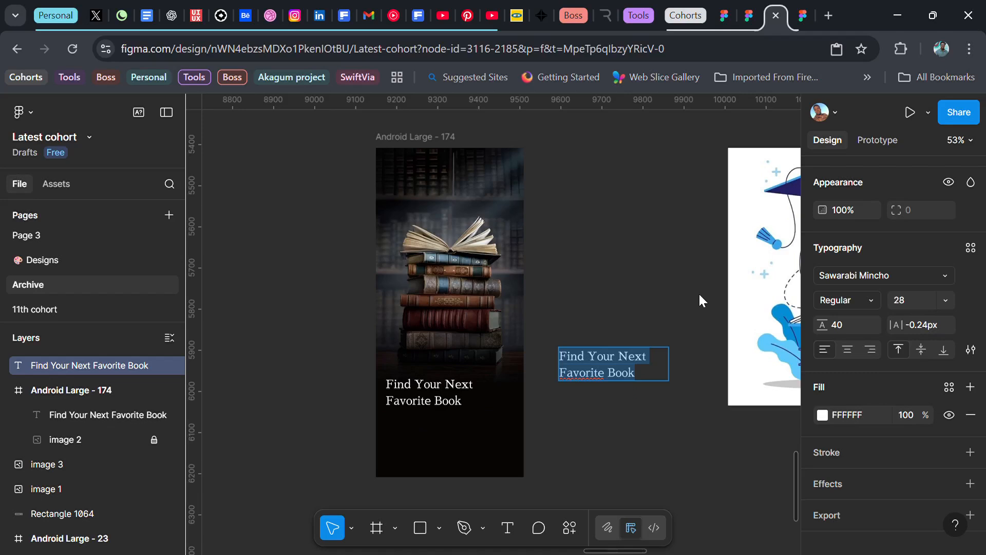
{"action": "type", "text": "Create your personal library and enjoy distraction-free reading anytime, anywhere."}
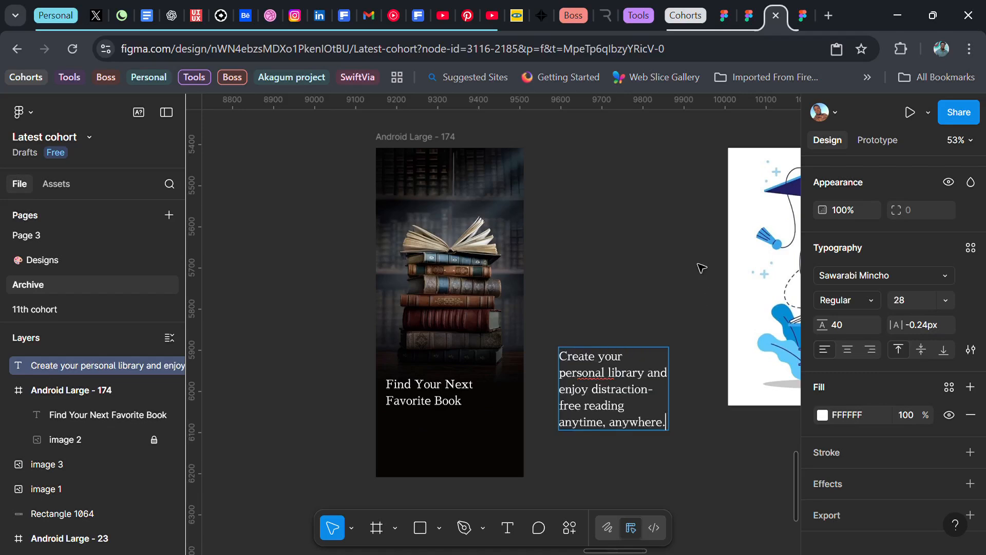
{"action": "key", "text": "Escape"}
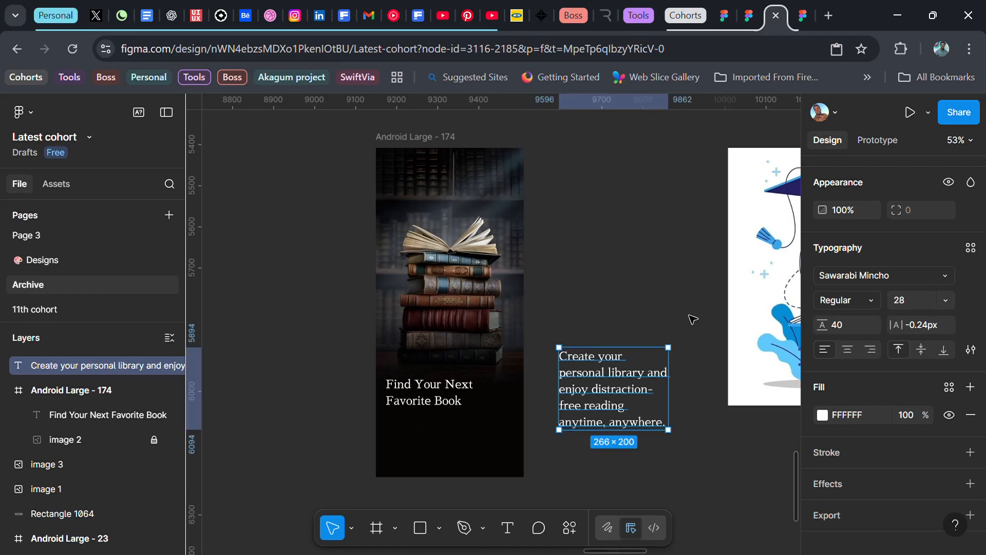
Step: Set the supporting text's font size to 16, its font to Satoshi and its line height to 24
{"action": "left_click", "coordinate": [940, 301]}
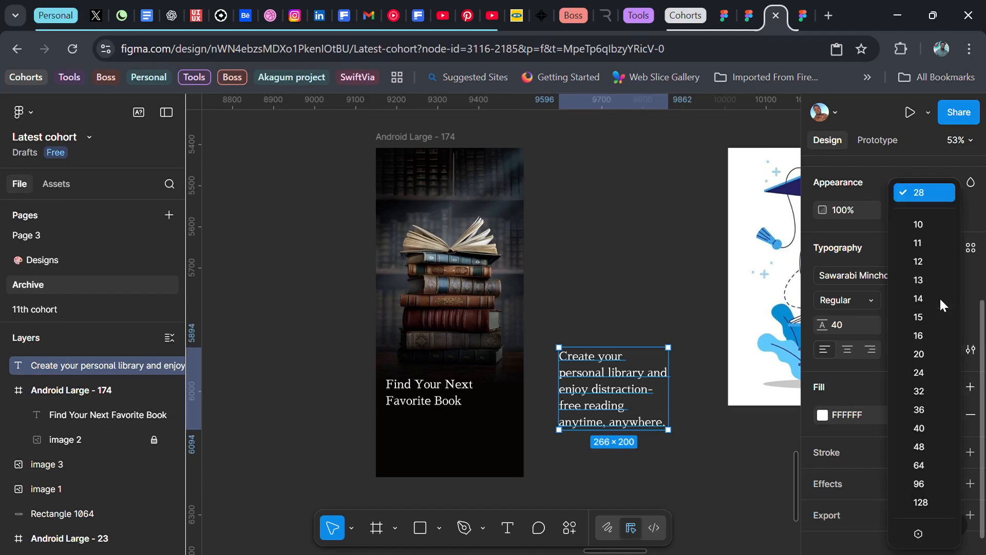
{"action": "left_click", "coordinate": [923, 335]}
{"action": "left_click", "coordinate": [893, 274]}
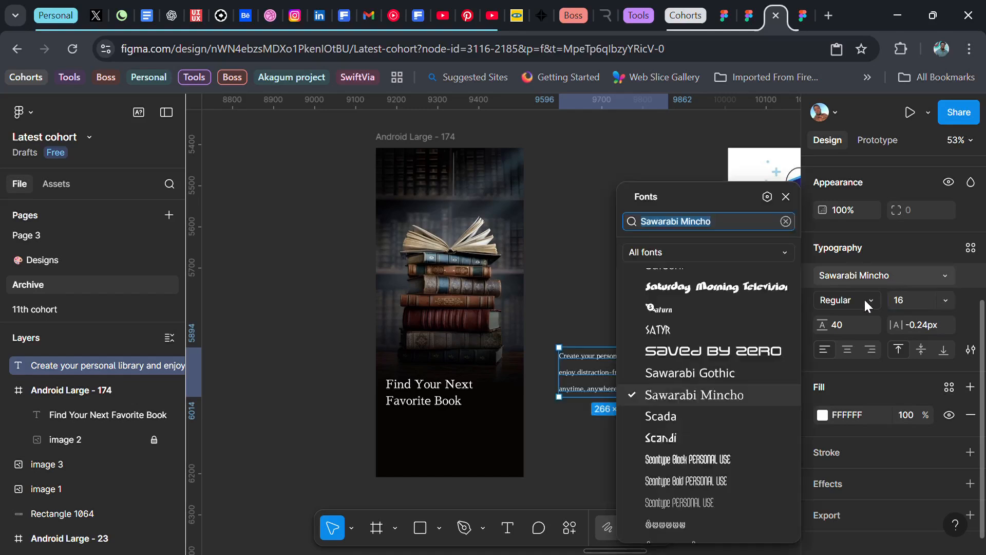
{"action": "scroll", "coordinate": [699, 346], "scroll_direction": "up", "scroll_amount": 2}
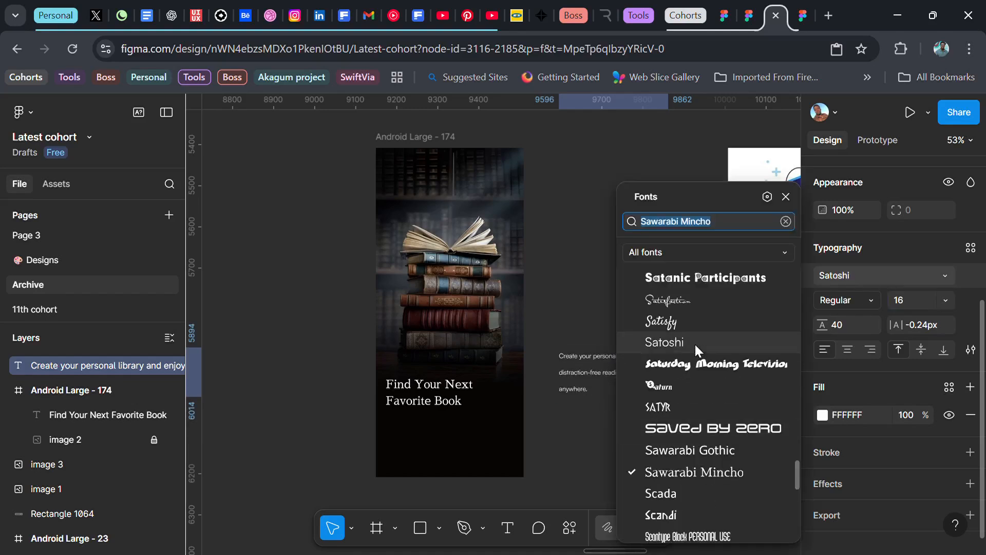
{"action": "left_click", "coordinate": [695, 344]}
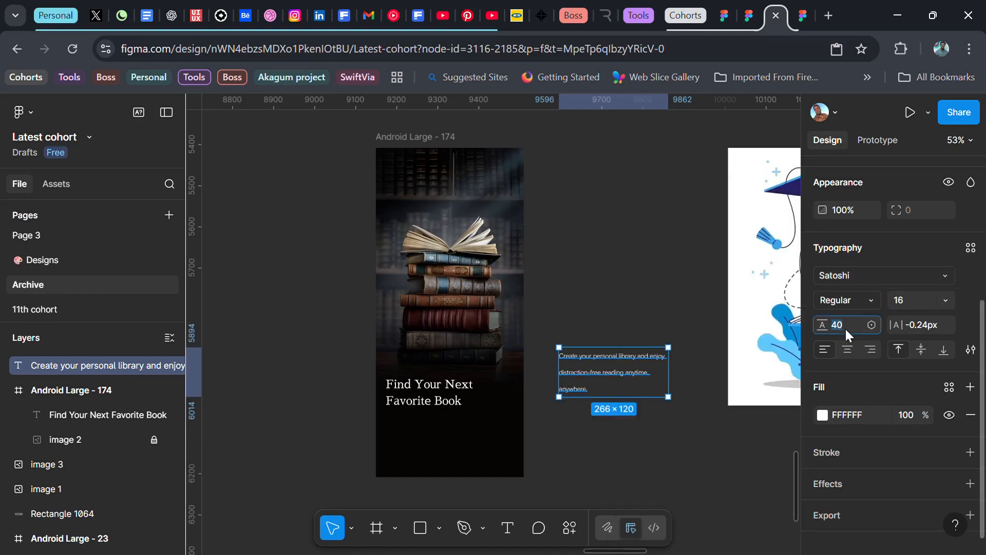
{"action": "type", "text": "24"}
{"action": "key", "text": "Return"}
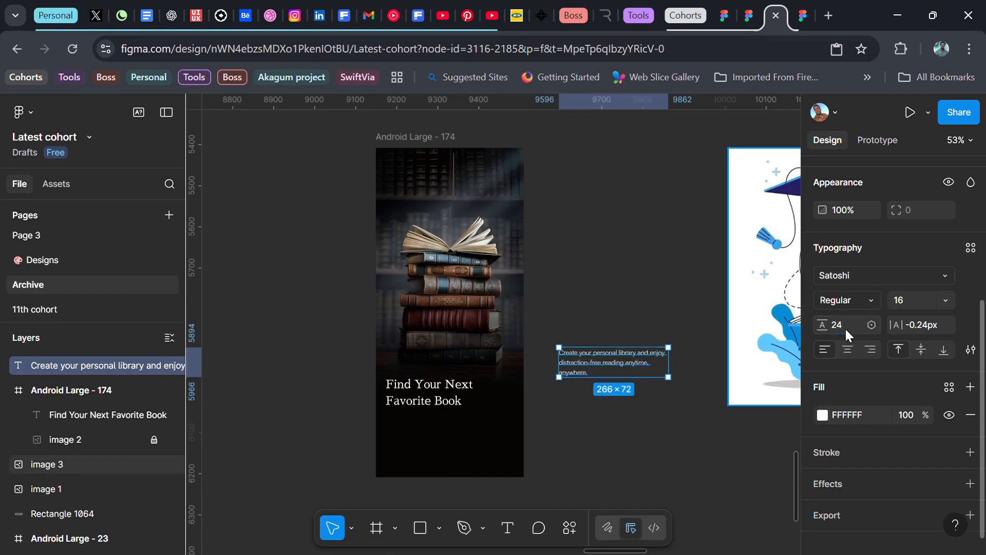
Step: Move the supporting text into the frame below the headline, with font size 14 and line height 20
{"action": "left_click_drag", "start_coordinate": [627, 352], "coordinate": [459, 410]}
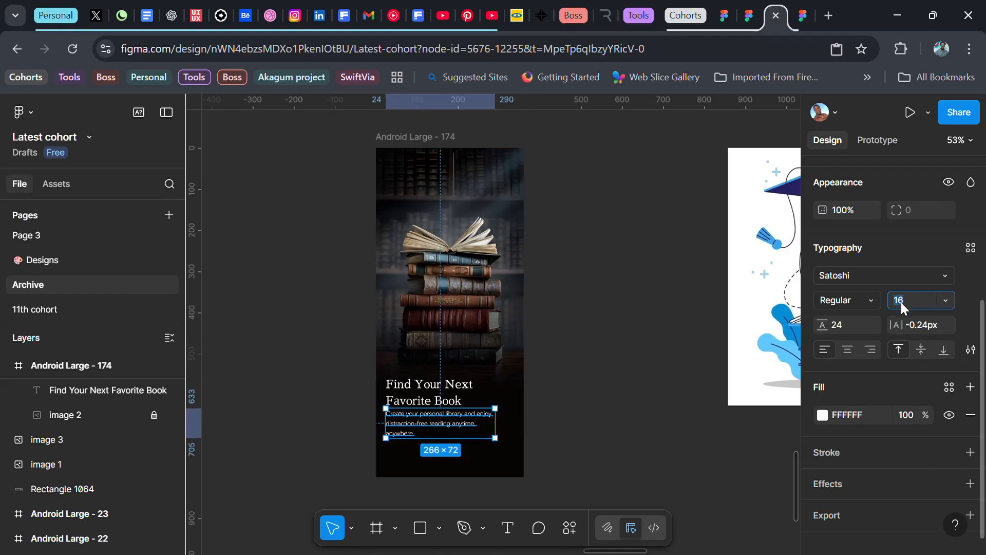
{"action": "type", "text": "14"}
{"action": "key", "text": "Return"}
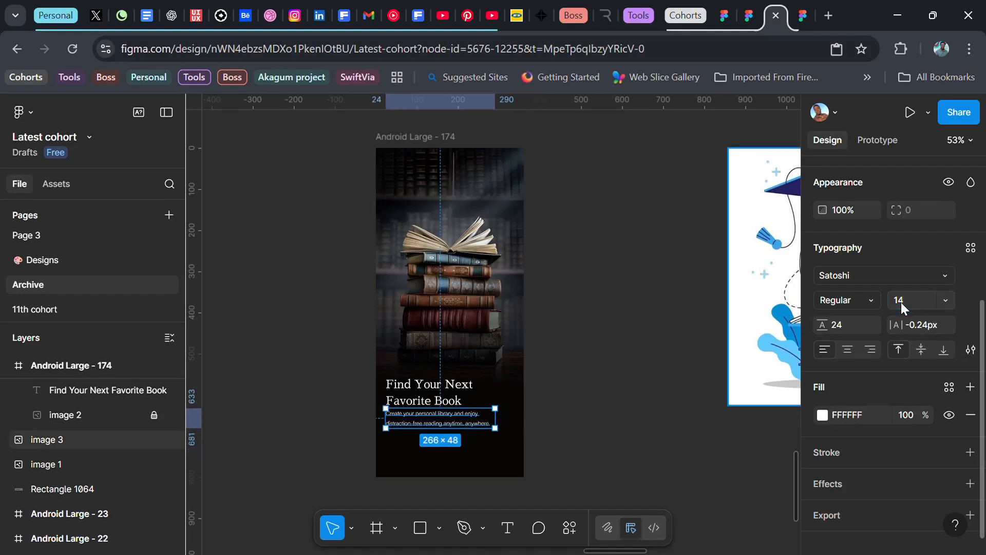
{"action": "left_click", "coordinate": [843, 325]}
{"action": "type", "text": "20"}
{"action": "key", "text": "Return"}
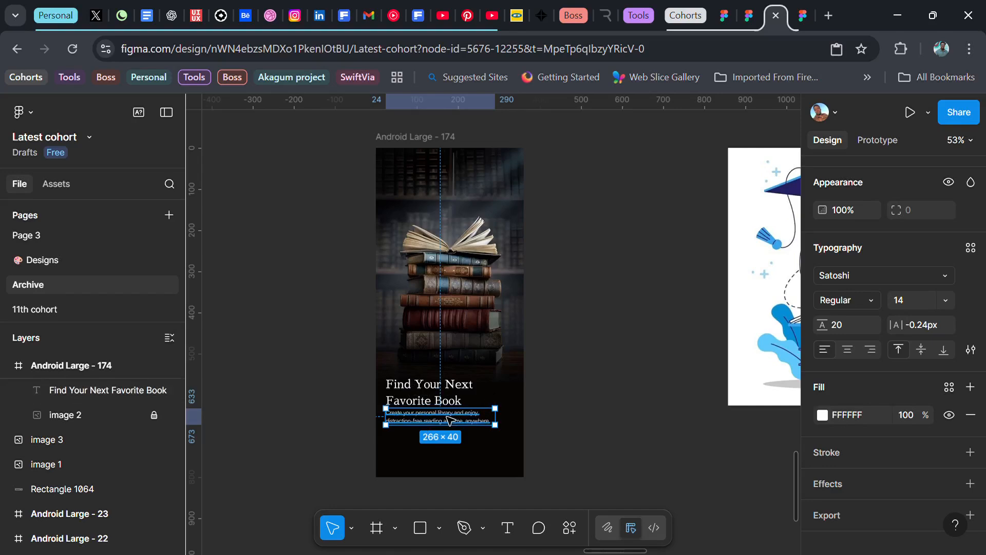
Step: Wrap the headline and supporting text in a vertical auto layout with a gap of 8 and move it up to Y 530
{"action": "left_click", "coordinate": [418, 397], "text": "shift"}
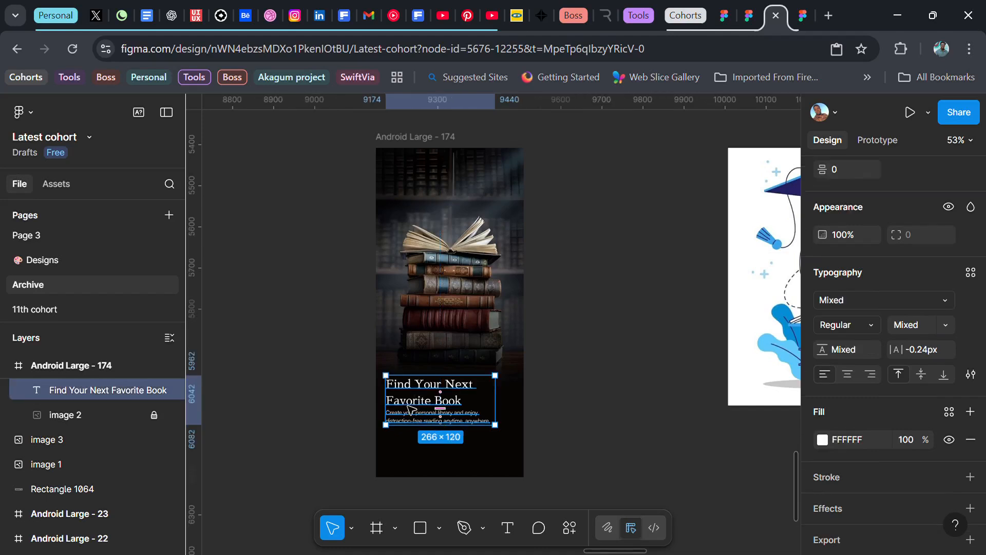
{"action": "key", "text": "shift+a"}
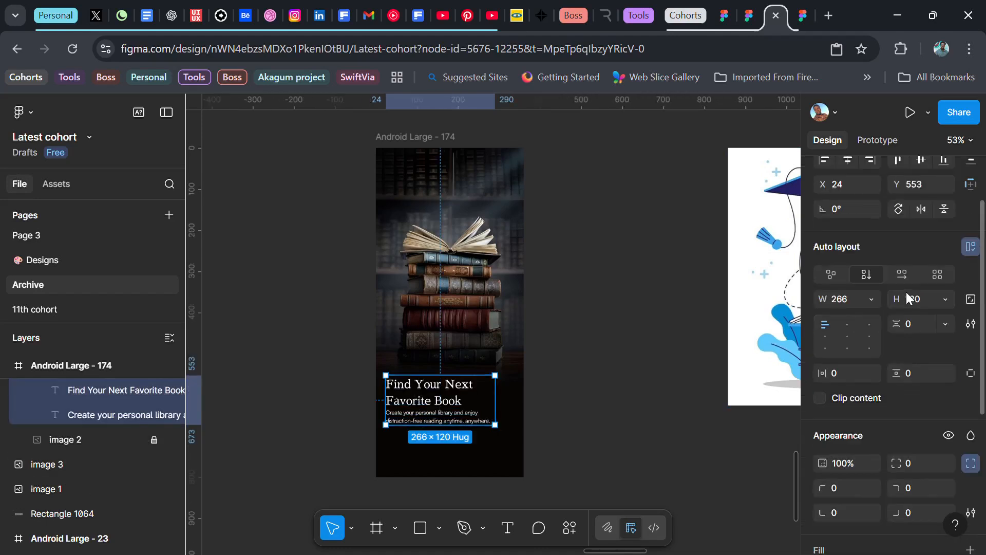
{"action": "left_click", "coordinate": [916, 323]}
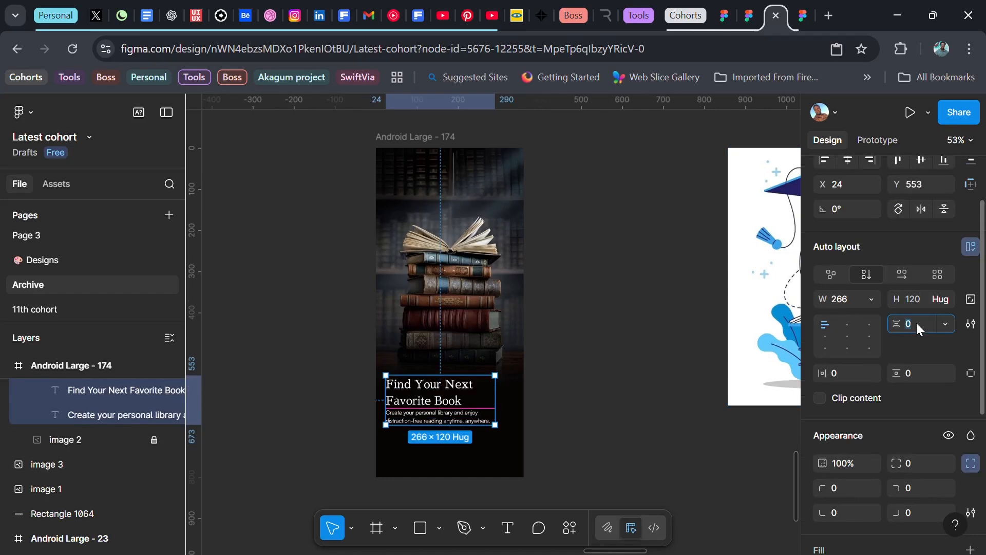
{"action": "type", "text": "10"}
{"action": "key", "text": "Return"}
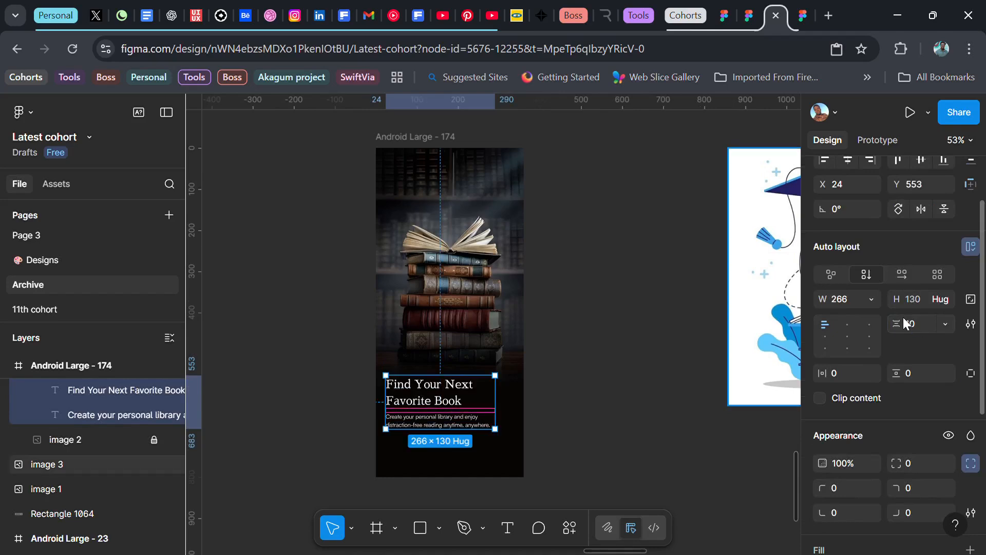
{"action": "left_click", "coordinate": [909, 320]}
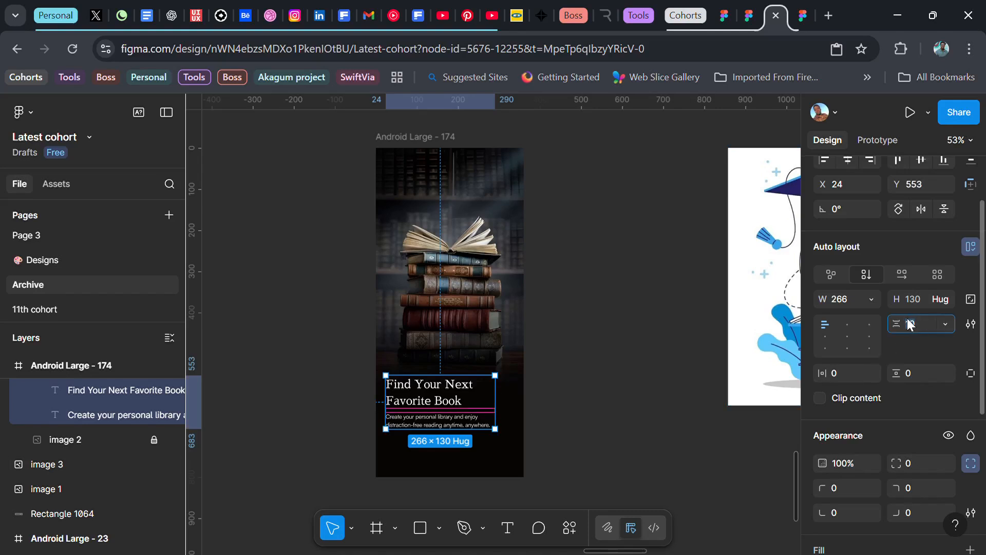
{"action": "type", "text": "8"}
{"action": "key", "text": "Return"}
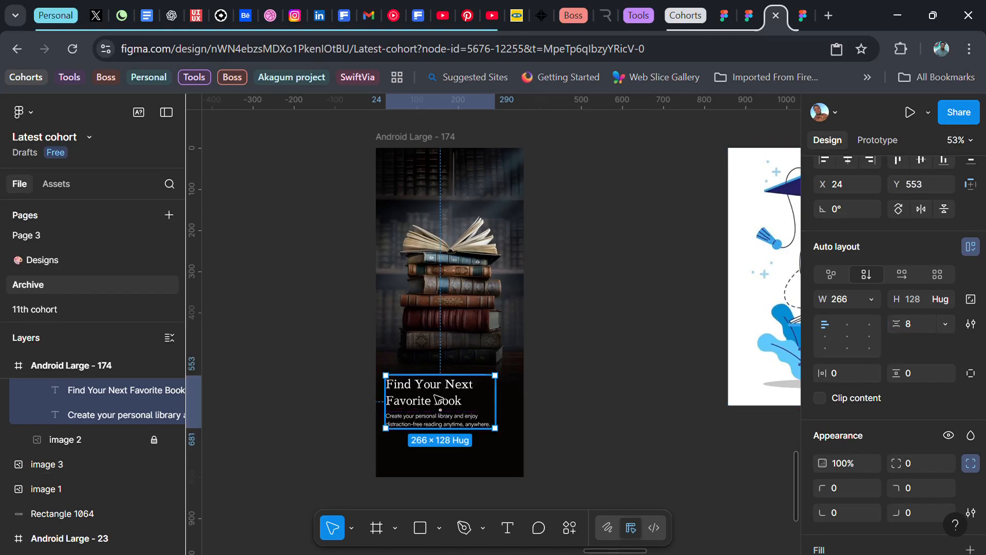
{"action": "left_click_drag", "start_coordinate": [438, 405], "coordinate": [446, 397]}
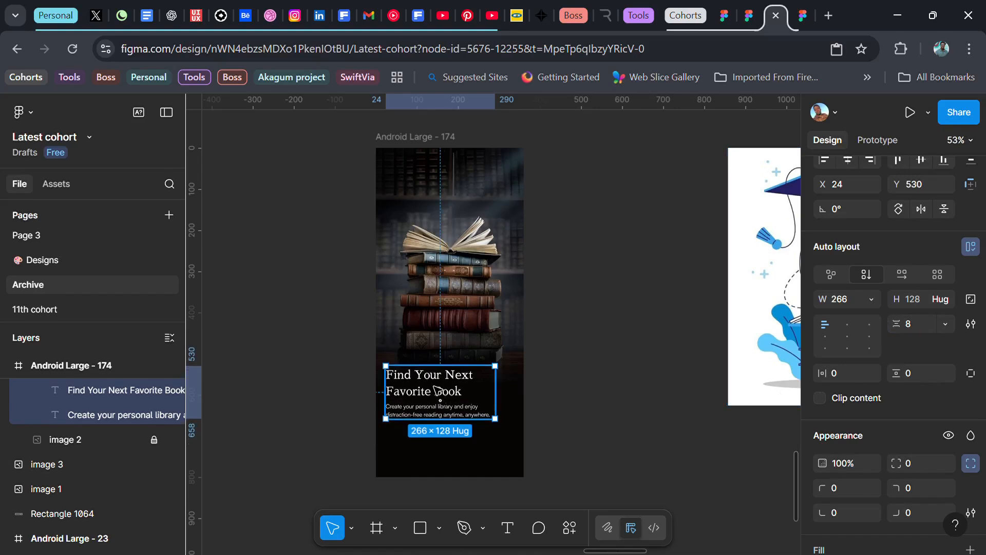
Step: Try a lightness of 0 for the phone frame's fill colour and undo the change
{"action": "left_click", "coordinate": [455, 176]}
{"action": "left_click", "coordinate": [822, 503]}
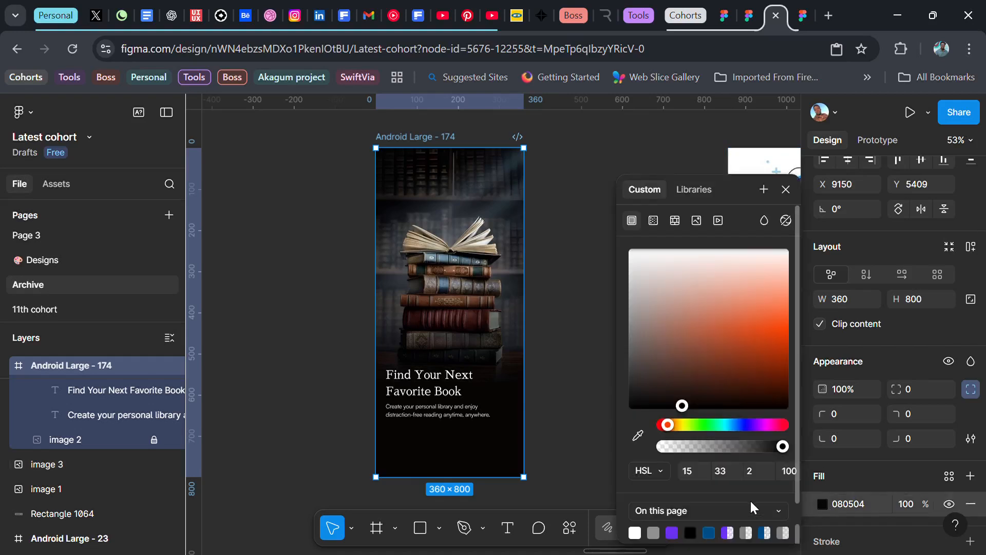
{"action": "left_click", "coordinate": [768, 479]}
{"action": "type", "text": "0"}
{"action": "key", "text": "Return"}
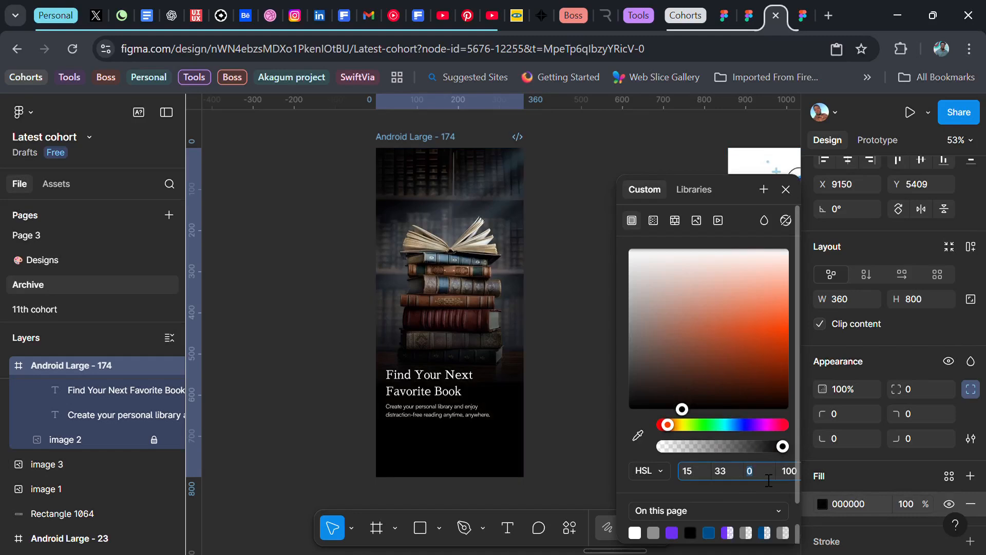
{"action": "key", "text": "ctrl+z"}
{"action": "key", "text": "Up"}
{"action": "key", "text": "Down"}
{"action": "left_click", "coordinate": [786, 189]}
{"action": "left_click", "coordinate": [587, 306]}
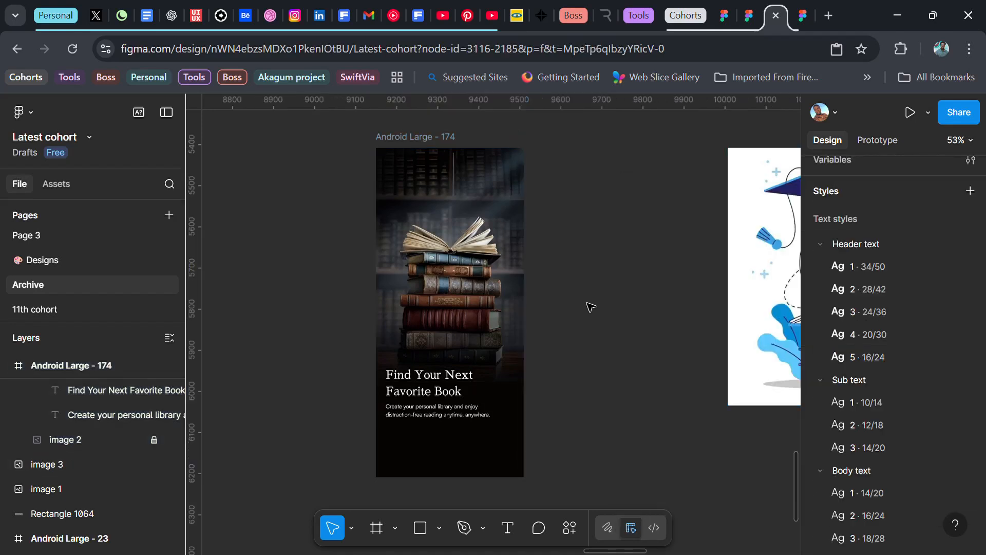
Step: Draw a thin rectangle about 9 high beside the frame, with corner radius 100 and width 24
{"action": "scroll", "coordinate": [444, 456], "scroll_direction": "up", "scroll_amount": 2}
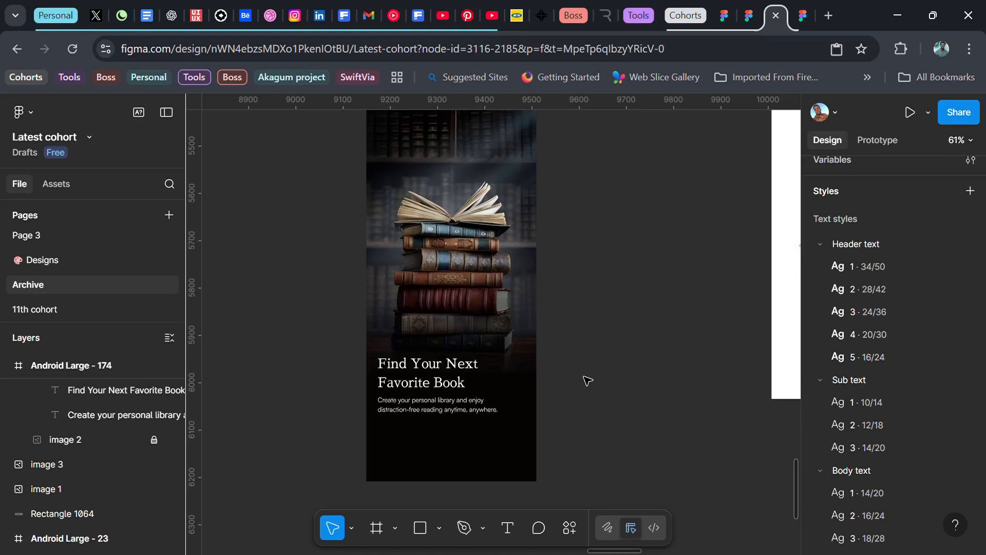
{"action": "key", "text": "r"}
{"action": "left_click_drag", "start_coordinate": [578, 348], "coordinate": [635, 364]}
{"action": "type", "text": "100"}
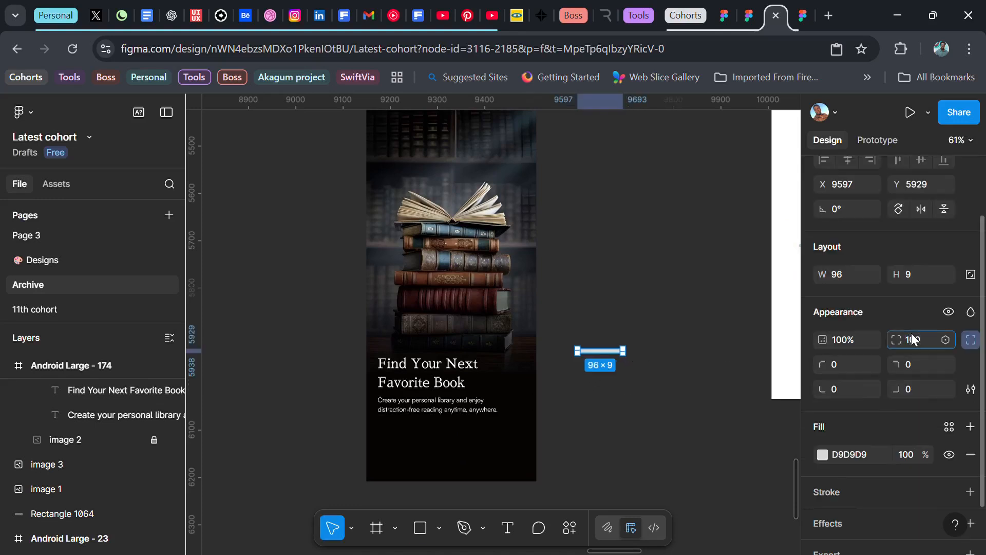
{"action": "key", "text": "Return"}
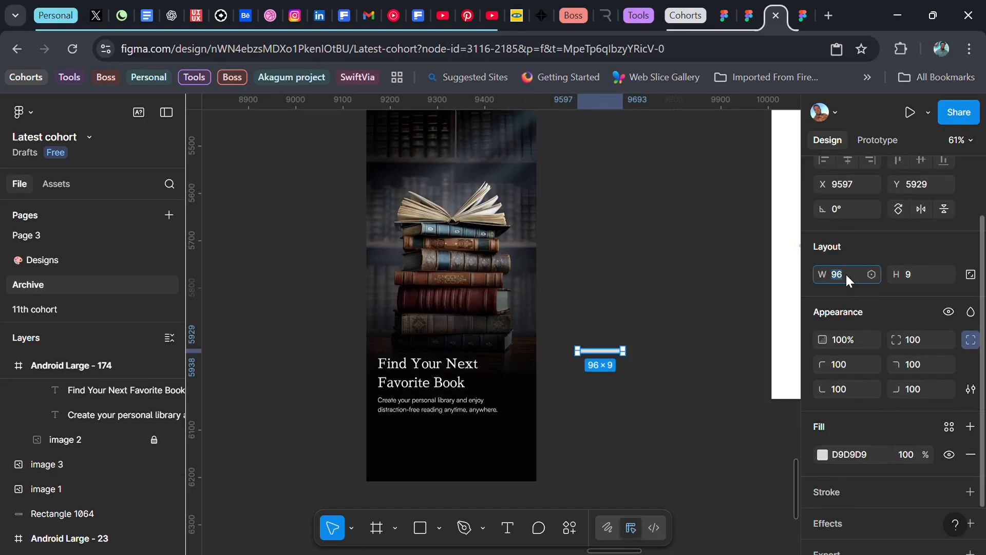
{"action": "type", "text": "24"}
{"action": "key", "text": "Return"}
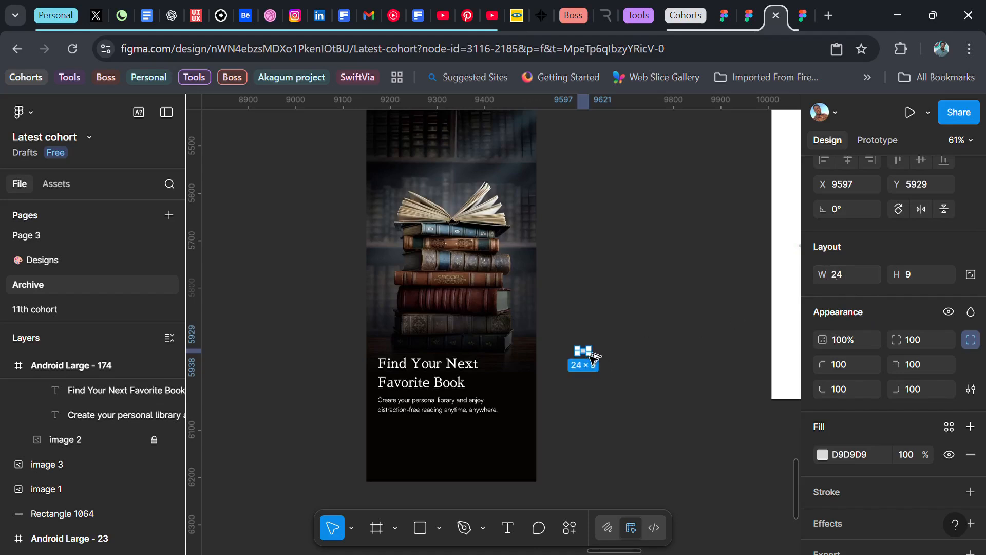
Step: Duplicate the small bar twice in a row with gaps of 10 and set the height of all three to 6
{"action": "left_click_drag", "start_coordinate": [589, 353], "coordinate": [607, 358], "text": "alt"}
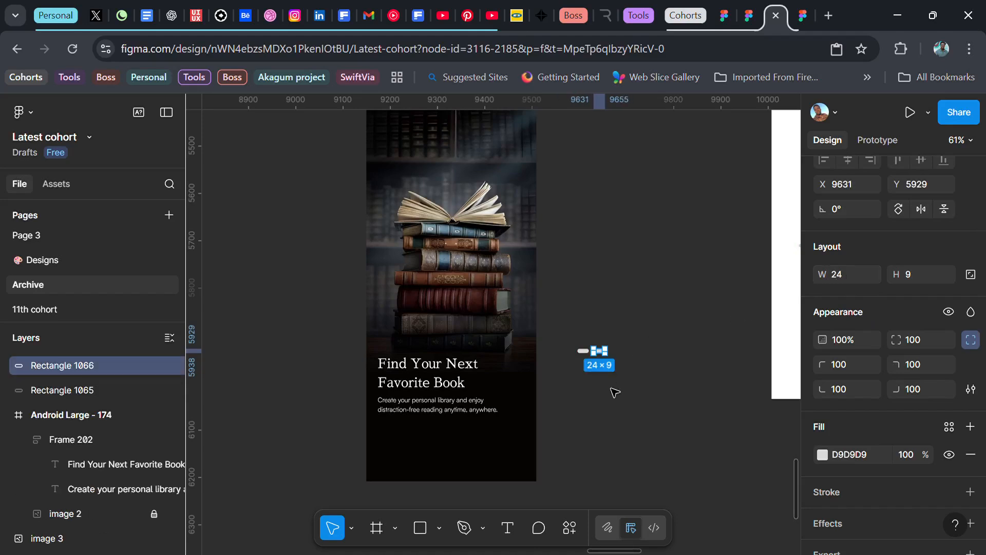
{"action": "key", "text": "ctrl+d"}
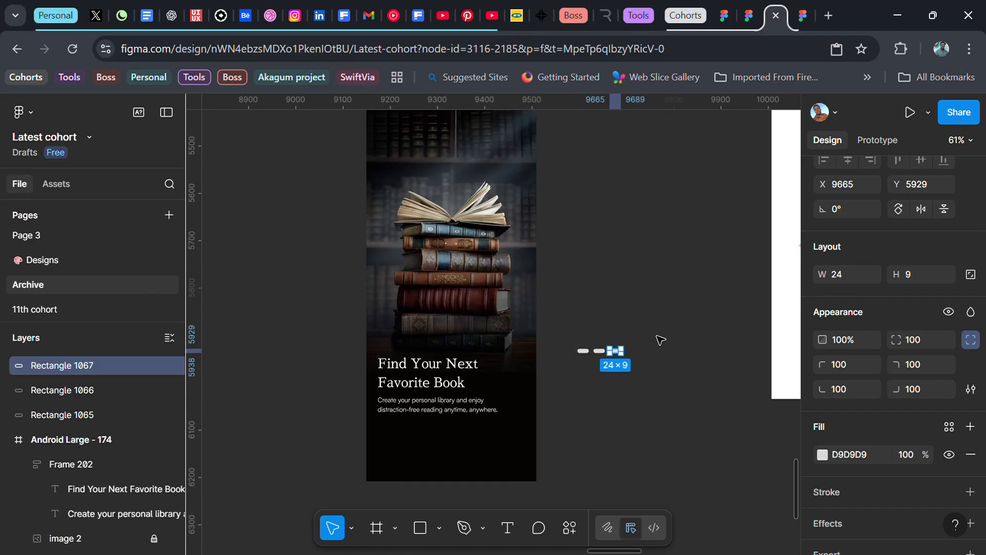
{"action": "left_click_drag", "start_coordinate": [655, 333], "coordinate": [590, 374]}
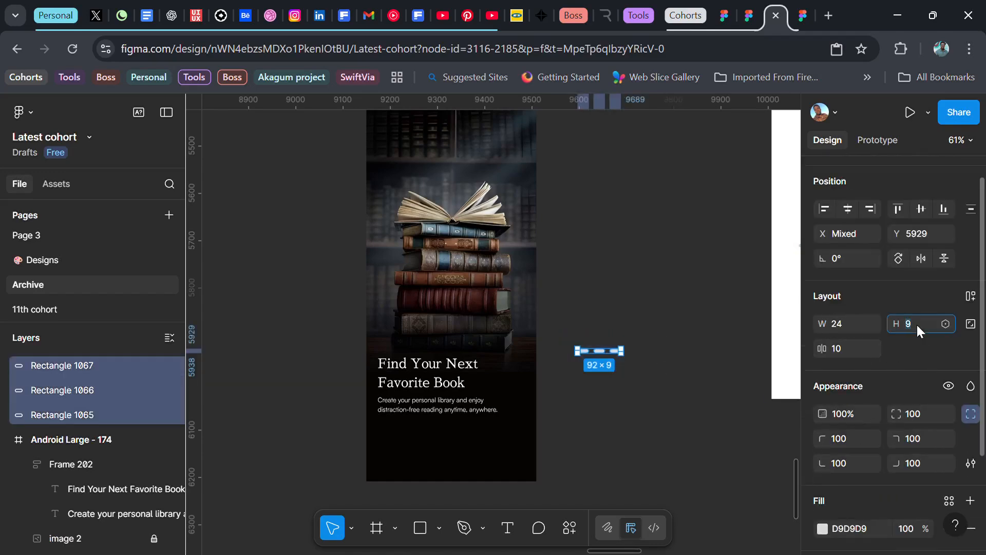
{"action": "type", "text": "6"}
{"action": "key", "text": "Return"}
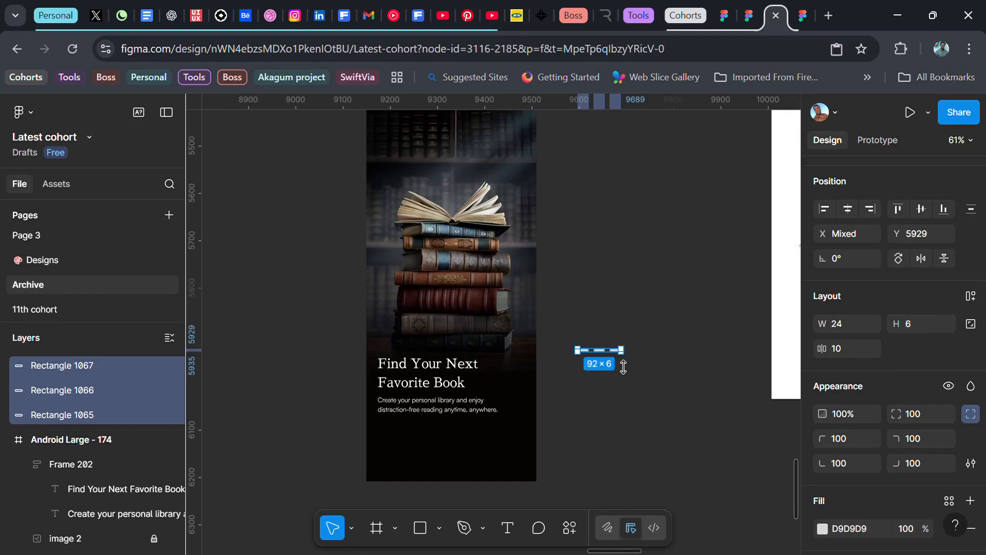
Step: Wrap the three bars in a horizontal auto layout and place it in the frame below the supporting text
{"action": "key", "text": "shift+a"}
{"action": "left_click_drag", "start_coordinate": [619, 359], "coordinate": [407, 428]}
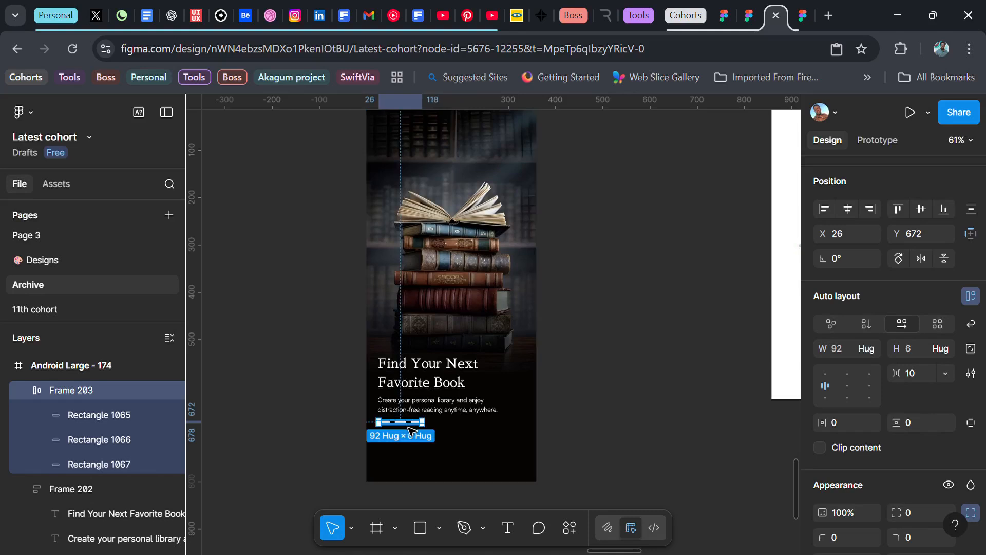
Step: Change the first indicator bar's fill colour to orange FF8009
{"action": "scroll", "coordinate": [872, 420], "scroll_direction": "down", "scroll_amount": 3}
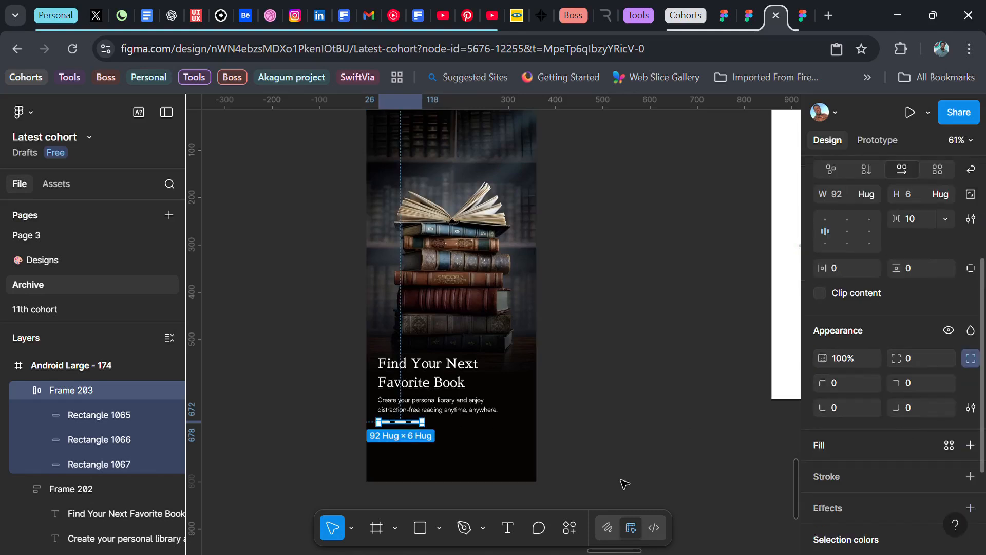
{"action": "left_click", "coordinate": [384, 422]}
{"action": "left_click", "coordinate": [823, 400]}
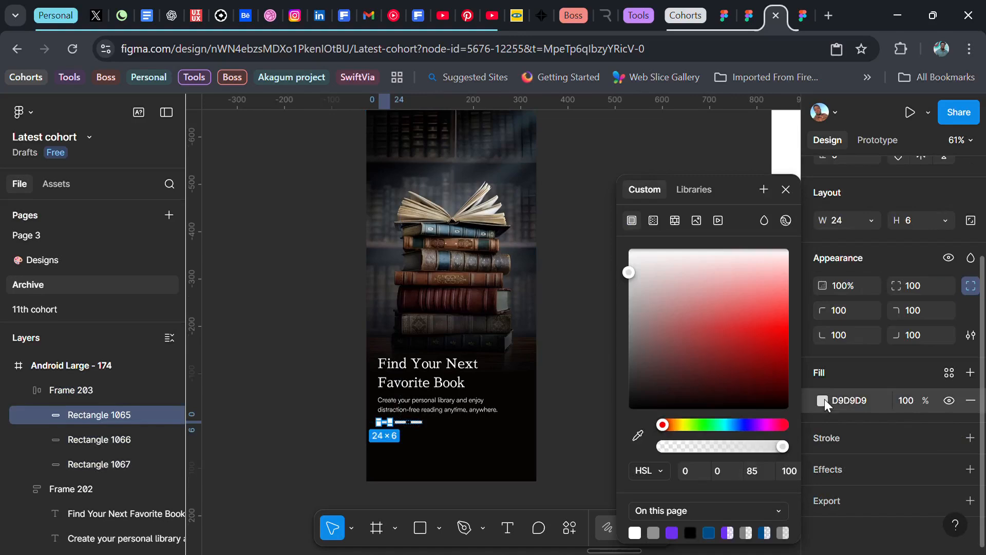
{"action": "left_click_drag", "start_coordinate": [677, 425], "coordinate": [673, 424]}
{"action": "left_click_drag", "start_coordinate": [740, 290], "coordinate": [790, 325]}
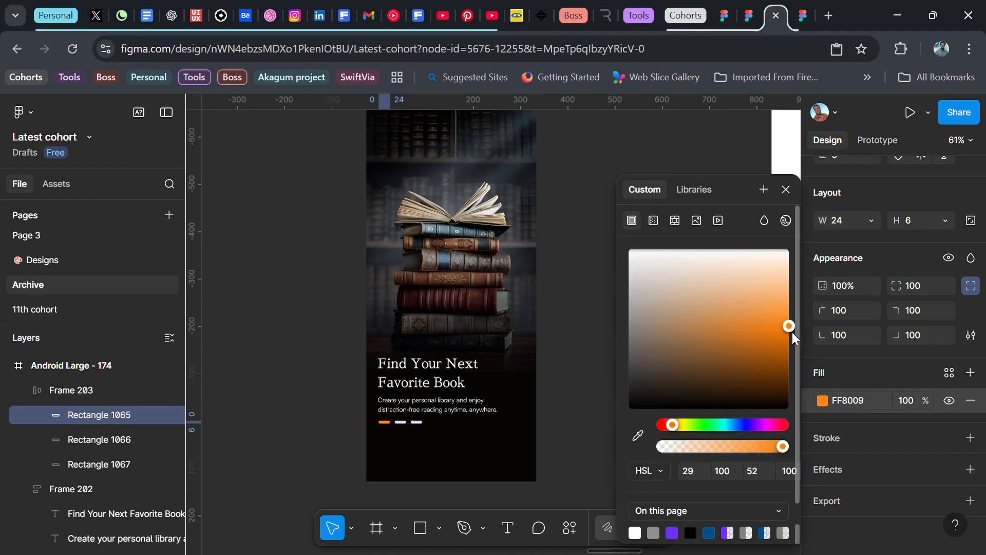
{"action": "left_click", "coordinate": [782, 193]}
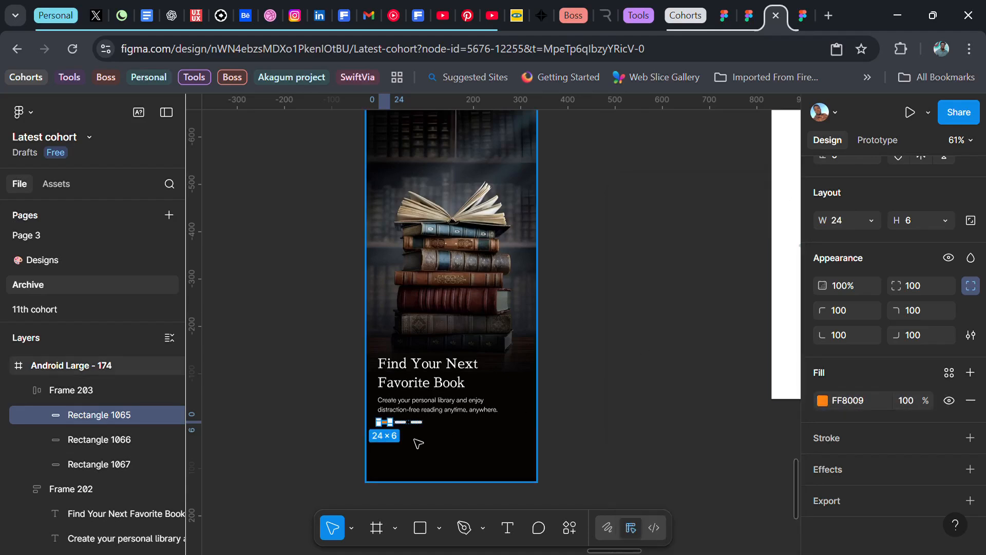
Step: Set the opacity of the second and third indicator bars to 50%
{"action": "scroll", "coordinate": [414, 439], "scroll_direction": "up", "scroll_amount": 5}
{"action": "left_click", "coordinate": [400, 408]}
{"action": "left_click", "coordinate": [421, 408], "text": "shift"}
{"action": "key", "text": "5"}
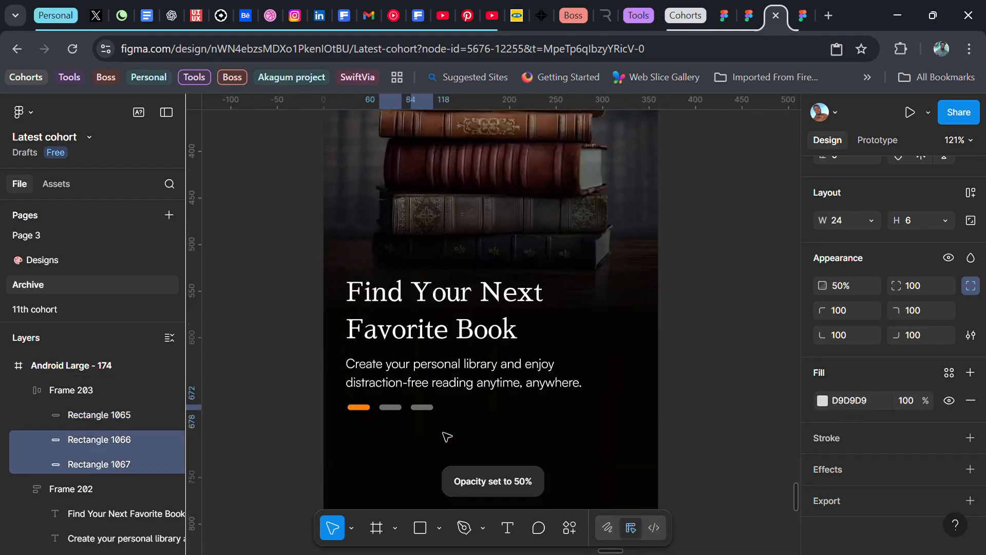
{"action": "left_click", "coordinate": [683, 368]}
Step: Duplicate the supporting text to the empty canvas beside the frame and change the copy's wording to "Skip"
{"action": "scroll", "coordinate": [654, 428], "scroll_direction": "down", "scroll_amount": 5}
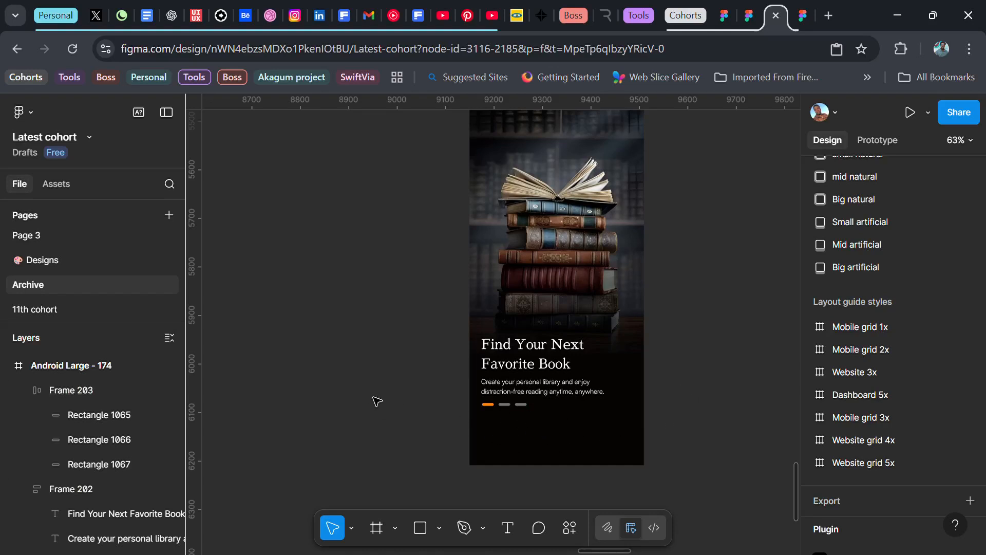
{"action": "left_click", "coordinate": [513, 389]}
{"action": "scroll", "coordinate": [515, 388], "scroll_direction": "right", "scroll_amount": 3}
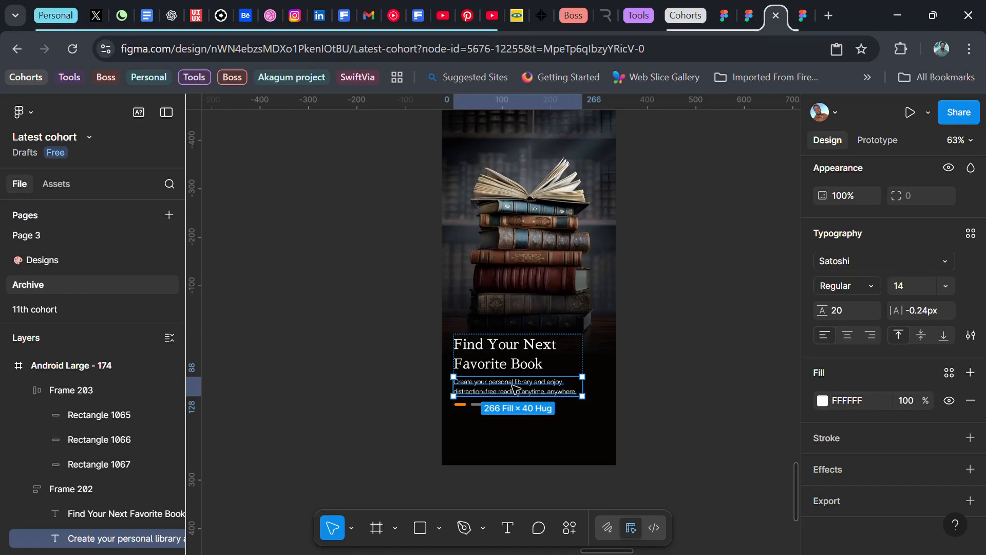
{"action": "left_click_drag", "start_coordinate": [515, 389], "coordinate": [691, 377]}
{"action": "double_click", "coordinate": [688, 380]}
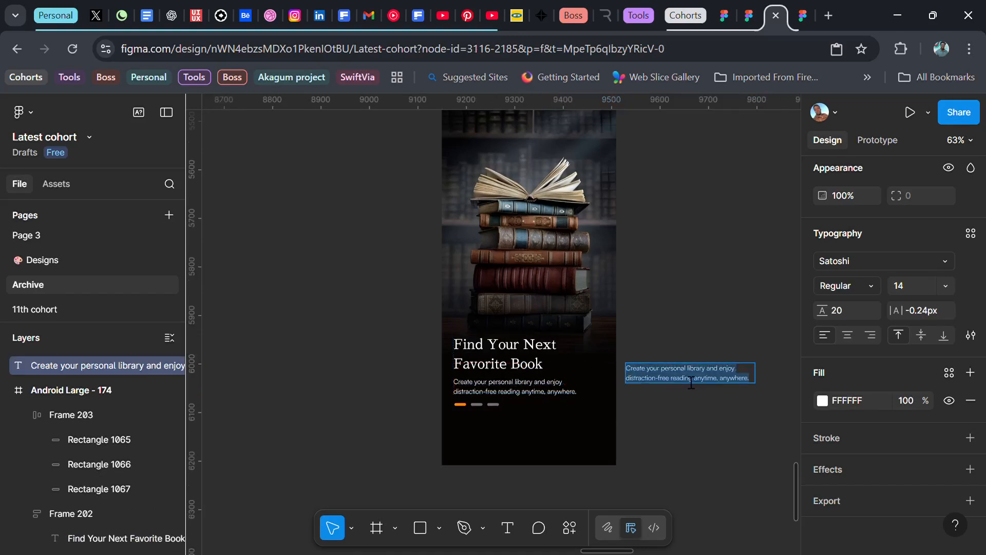
{"action": "type", "text": "Skip"}
{"action": "key", "text": "Escape"}
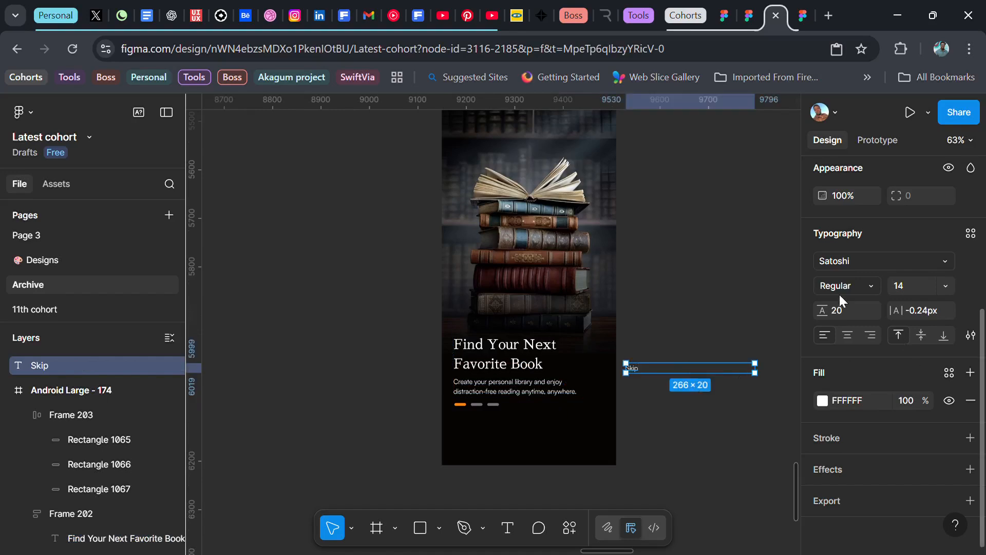
Step: Set the Skip text to auto width, font size 16 and Medium weight
{"action": "scroll", "coordinate": [878, 315], "scroll_direction": "up", "scroll_amount": 5}
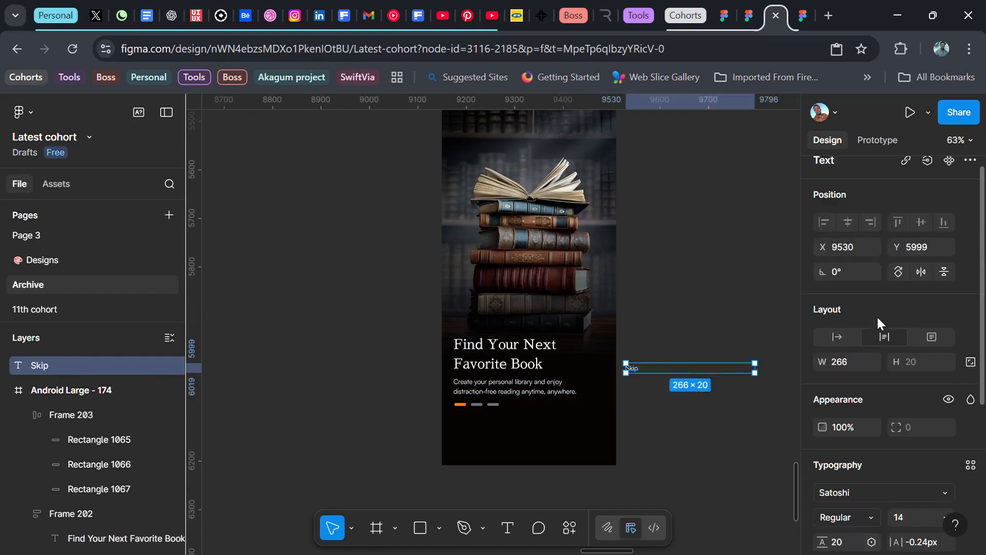
{"action": "left_click", "coordinate": [837, 336]}
{"action": "scroll", "coordinate": [872, 434], "scroll_direction": "down", "scroll_amount": 2}
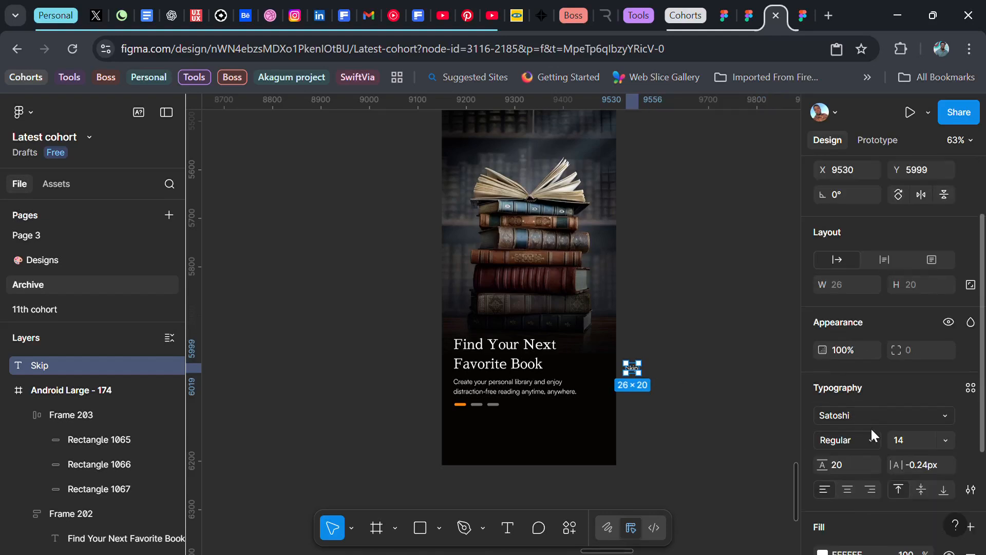
{"action": "left_click", "coordinate": [947, 440]}
{"action": "left_click", "coordinate": [920, 332]}
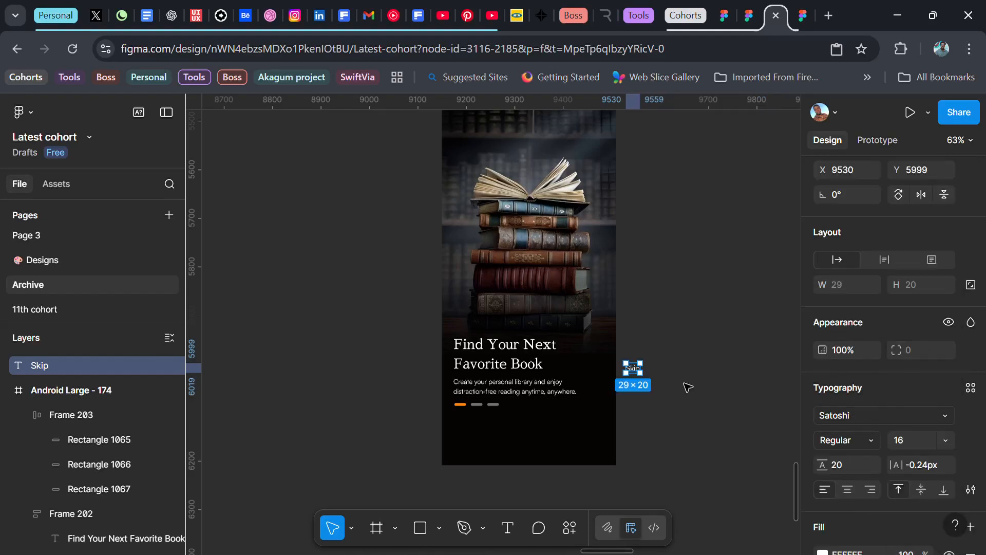
{"action": "left_click", "coordinate": [853, 447]}
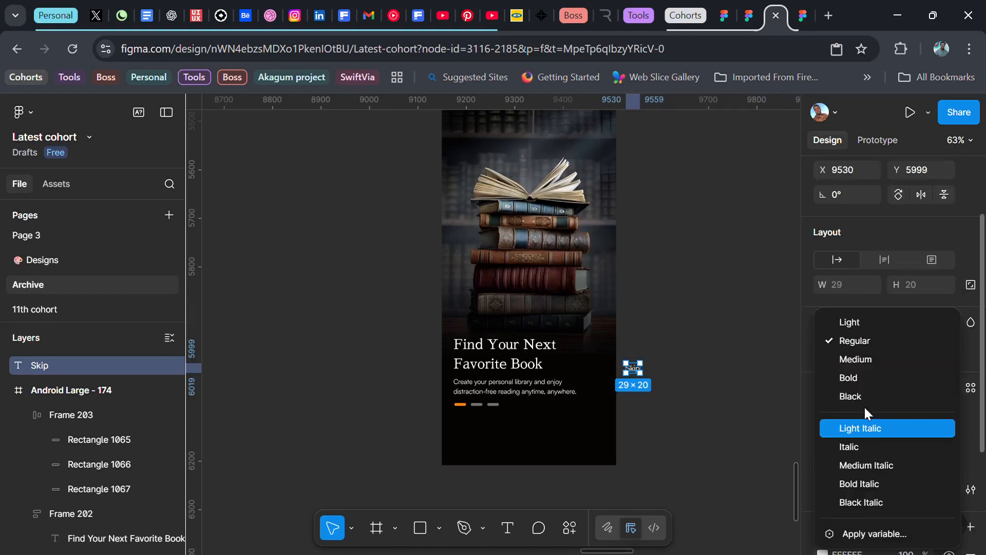
{"action": "left_click", "coordinate": [874, 359]}
Step: Copy the orange FF8009 from the first indicator bar and apply it as the Skip text's fill
{"action": "scroll", "coordinate": [832, 486], "scroll_direction": "down", "scroll_amount": 2}
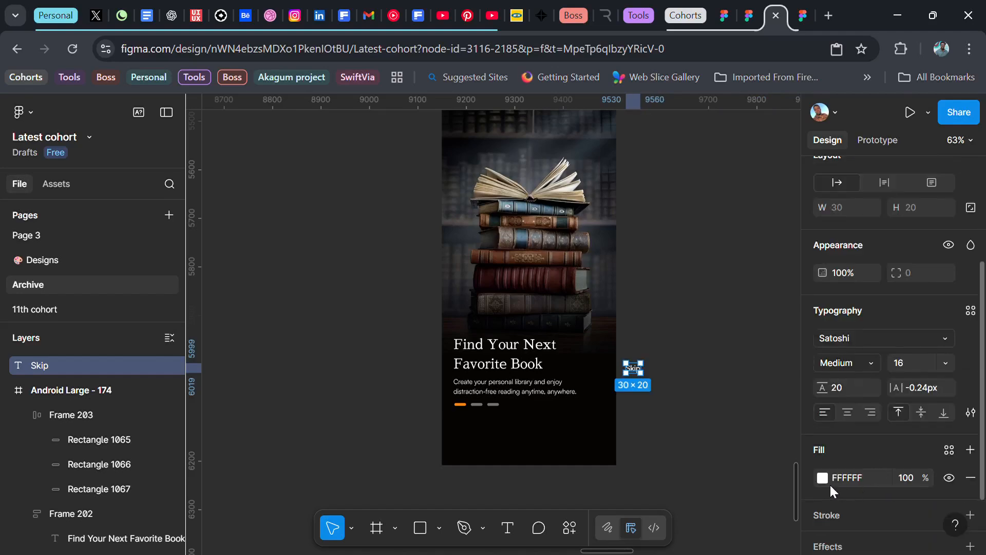
{"action": "left_click", "coordinate": [459, 405], "text": "ctrl"}
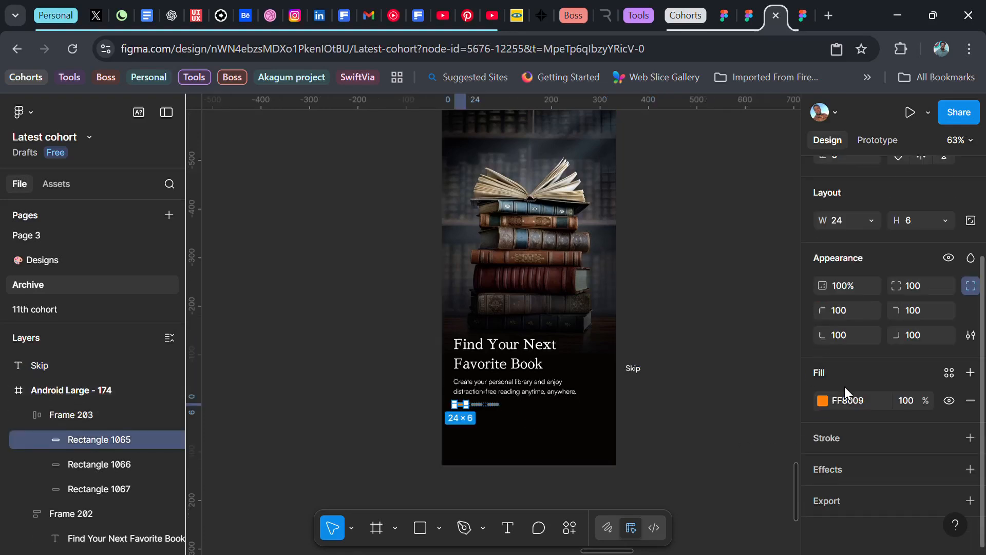
{"action": "left_click", "coordinate": [843, 402]}
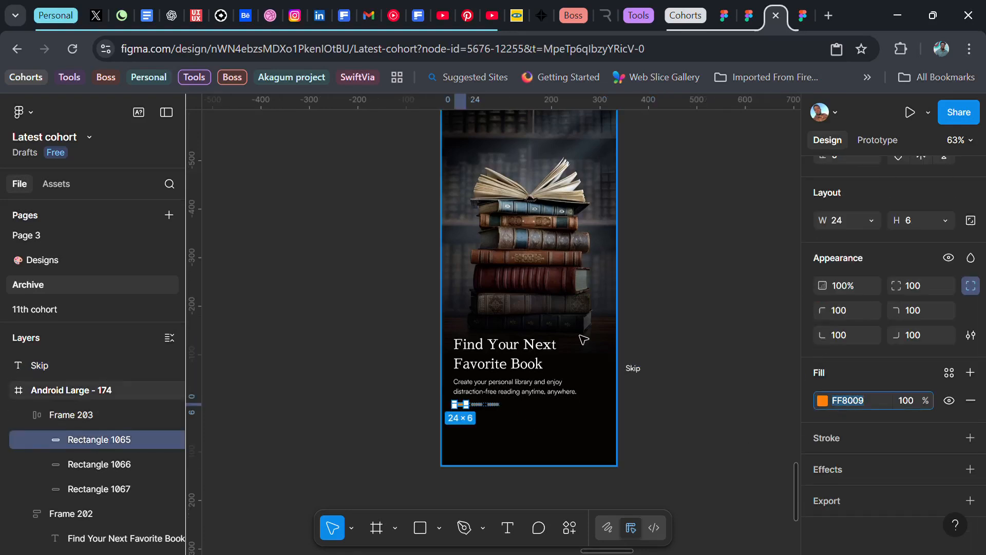
{"action": "left_click", "coordinate": [633, 369]}
{"action": "left_click", "coordinate": [837, 520]}
{"action": "type", "text": "FF8009"}
{"action": "key", "text": "Return"}
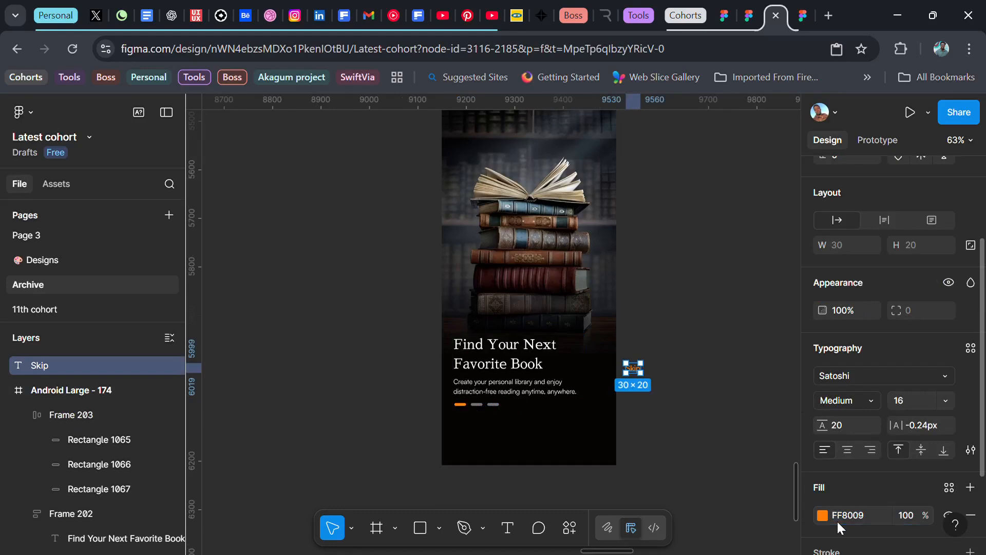
Step: Move the Skip text into the upper-right corner of the onboarding frame
{"action": "scroll", "coordinate": [639, 465], "scroll_direction": "up", "scroll_amount": 2}
{"action": "left_click_drag", "start_coordinate": [641, 464], "coordinate": [609, 201]}
{"action": "left_click", "coordinate": [673, 243]}
{"action": "scroll", "coordinate": [672, 243], "scroll_direction": "down", "scroll_amount": 1}
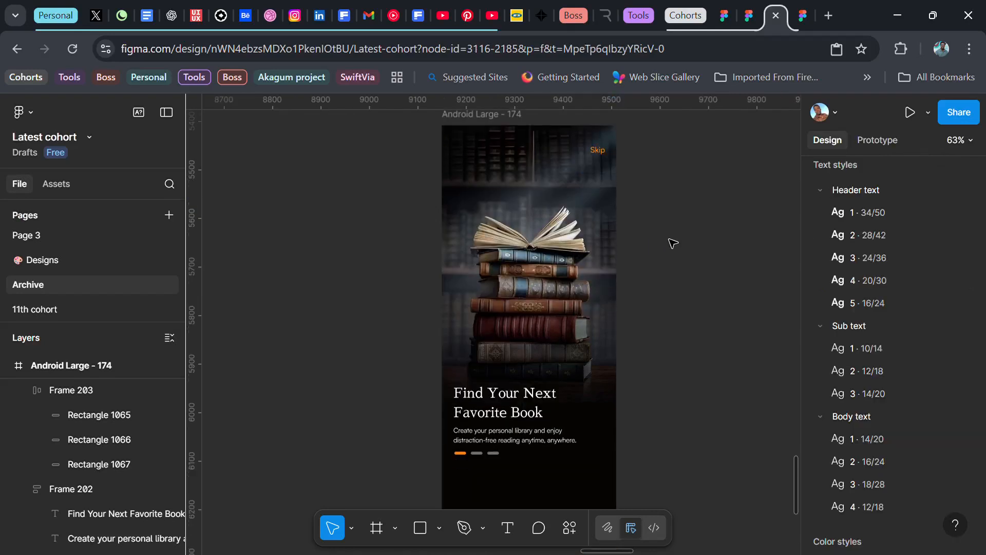
Step: Set the onboarding frame's corner radius to 32
{"action": "scroll", "coordinate": [672, 242], "scroll_direction": "down", "scroll_amount": 1}
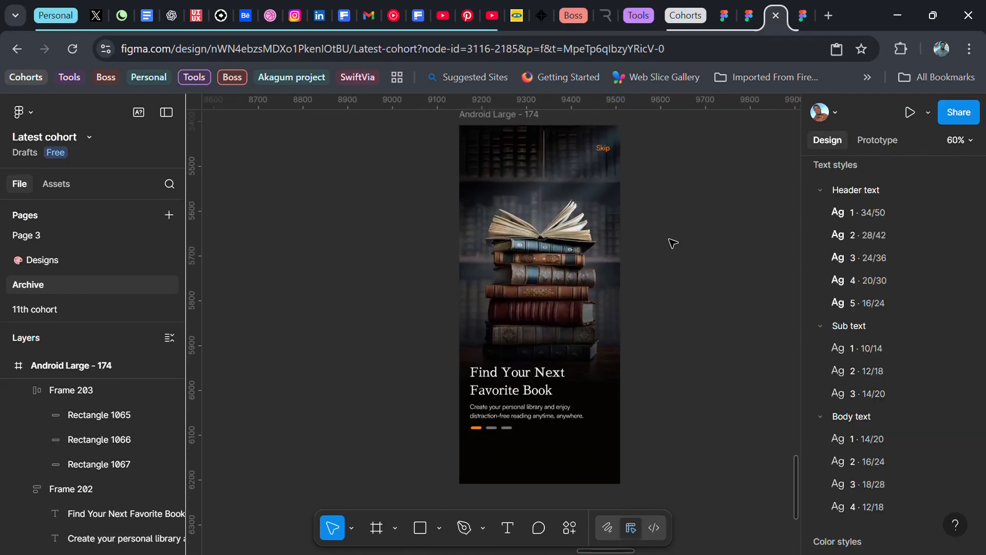
{"action": "left_click", "coordinate": [522, 131]}
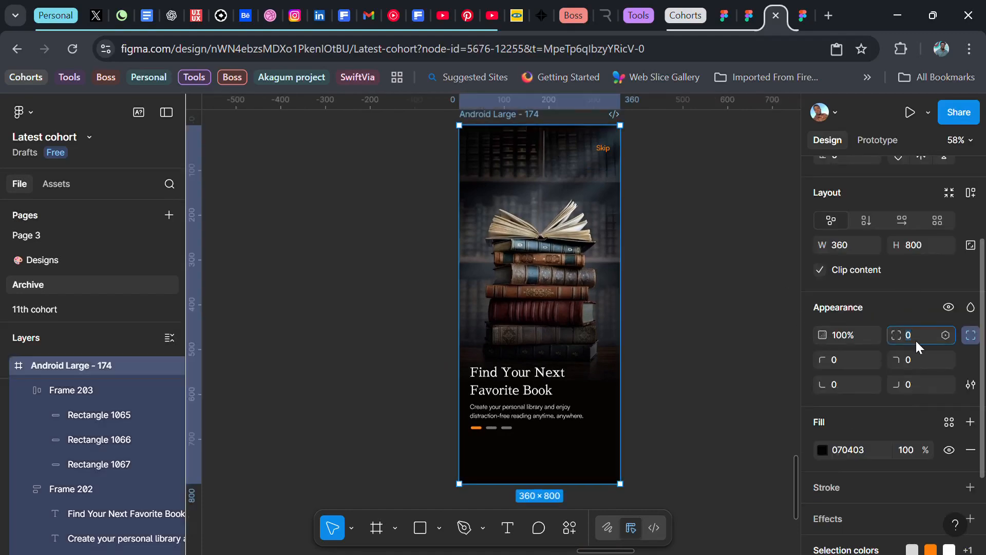
{"action": "type", "text": "32"}
{"action": "key", "text": "Return"}
{"action": "left_click", "coordinate": [726, 264]}
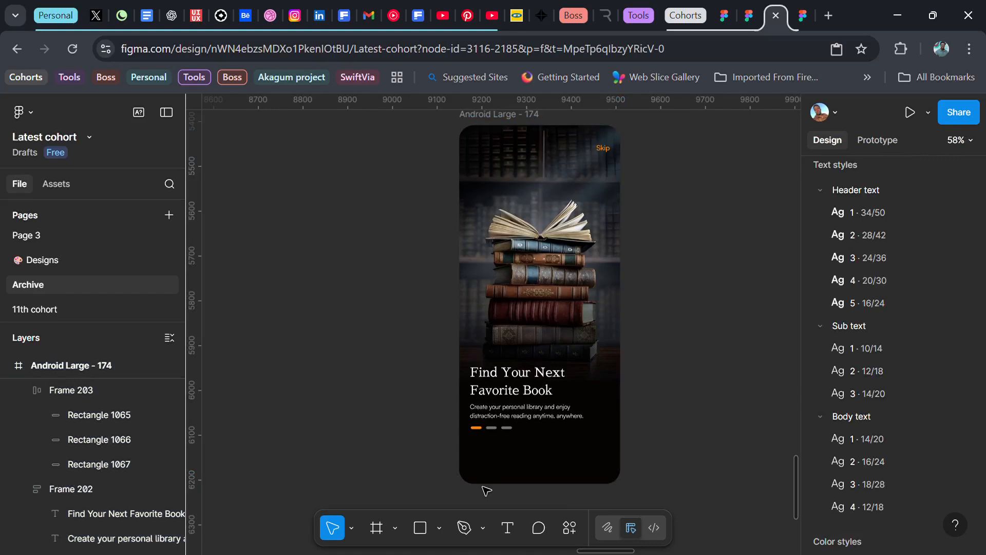
Step: Duplicate the Skip text below the indicator bars and wrap the copy in an auto layout frame
{"action": "left_click", "coordinate": [606, 150]}
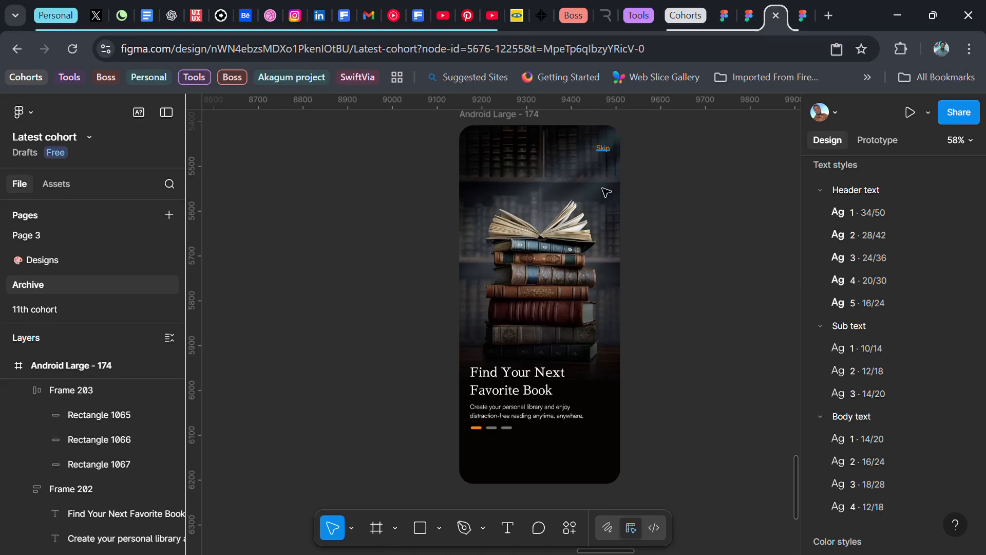
{"action": "left_click_drag", "start_coordinate": [555, 453], "coordinate": [564, 465]}
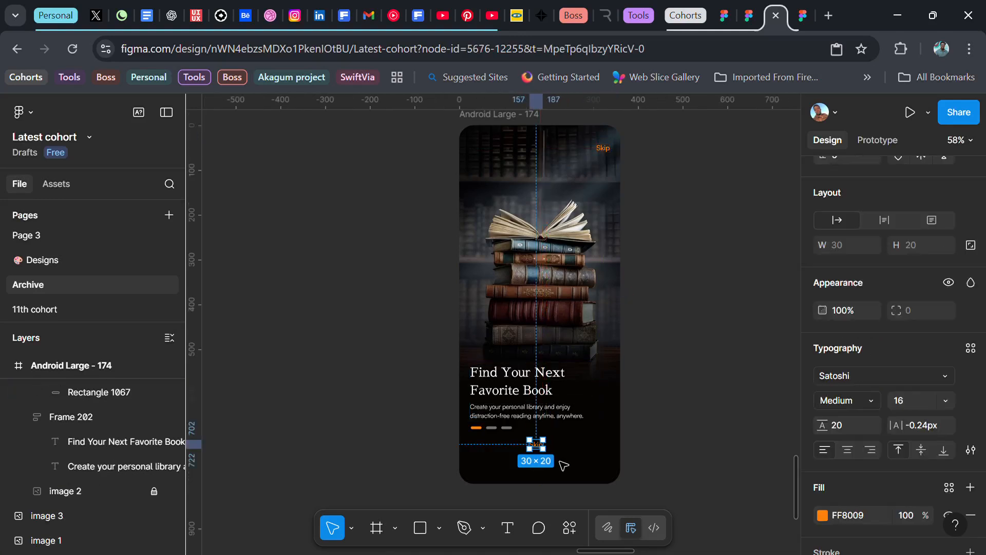
{"action": "scroll", "coordinate": [874, 501], "scroll_direction": "down", "scroll_amount": 3}
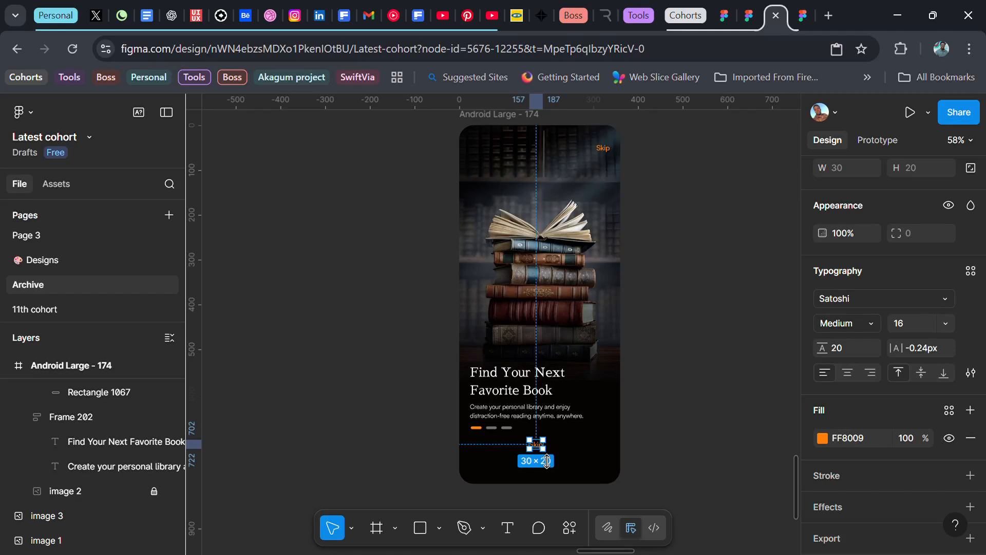
{"action": "key", "text": "shift+a"}
{"action": "scroll", "coordinate": [859, 371], "scroll_direction": "up", "scroll_amount": 4}
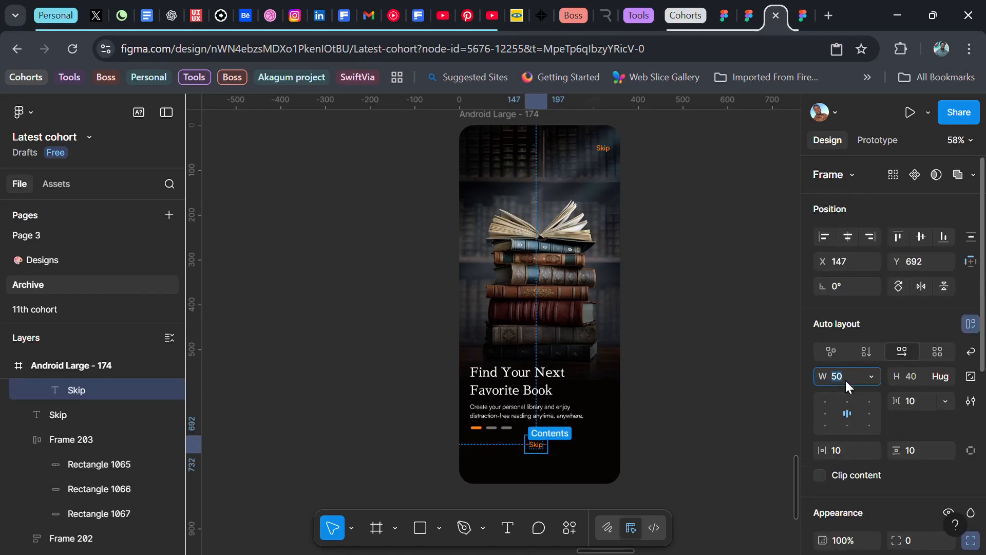
Step: Resize the new auto layout frame to 312 by 48 and centre it horizontally in the onboarding frame
{"action": "left_click", "coordinate": [846, 379]}
{"action": "type", "text": "312"}
{"action": "key", "text": "Return"}
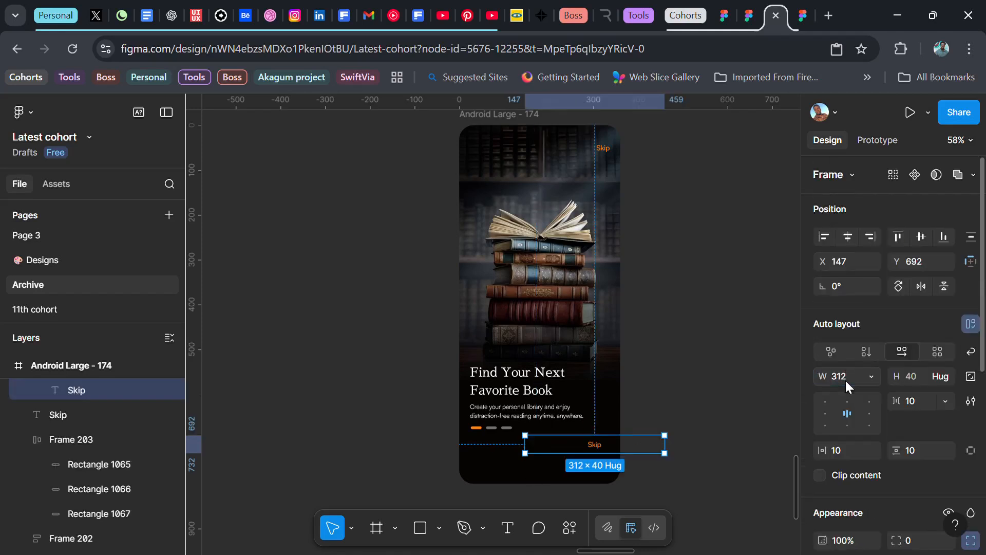
{"action": "left_click", "coordinate": [923, 378]}
{"action": "type", "text": "48"}
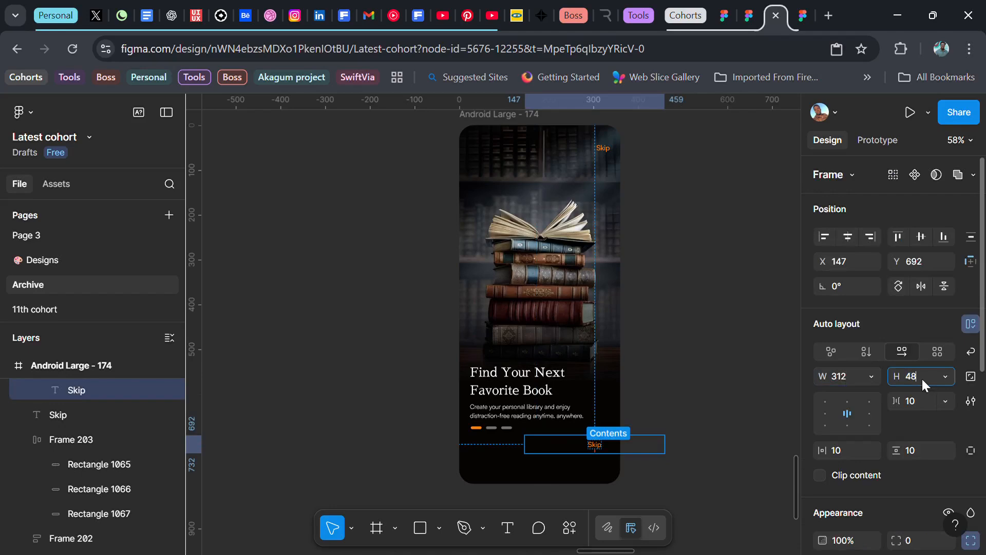
{"action": "key", "text": "Return"}
{"action": "left_click", "coordinate": [848, 237]}
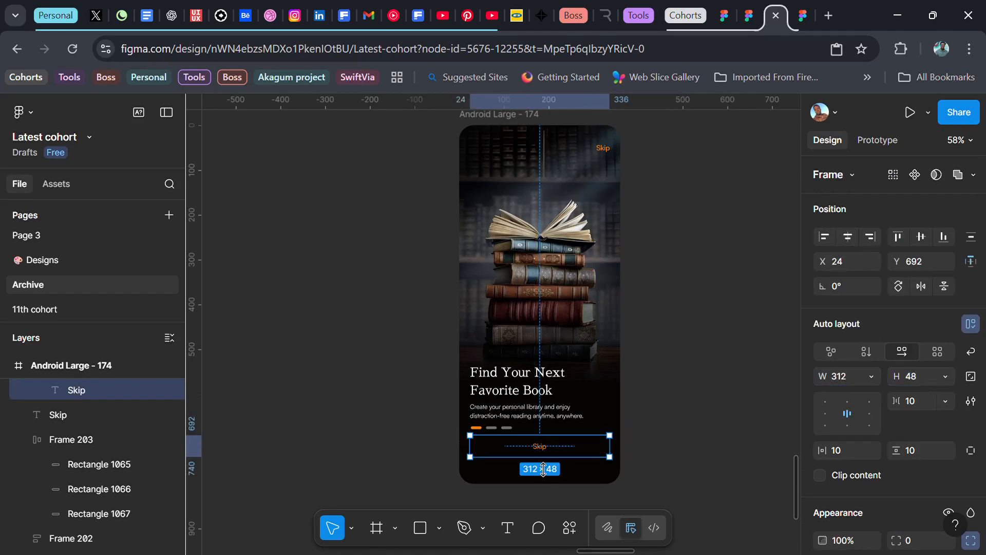
Step: Change the button label's colour to FFFFFF and give the button frame an orange FF8009 fill
{"action": "scroll", "coordinate": [870, 444], "scroll_direction": "down", "scroll_amount": 6}
{"action": "left_click", "coordinate": [849, 443]}
{"action": "key", "text": "ctrl+c"}
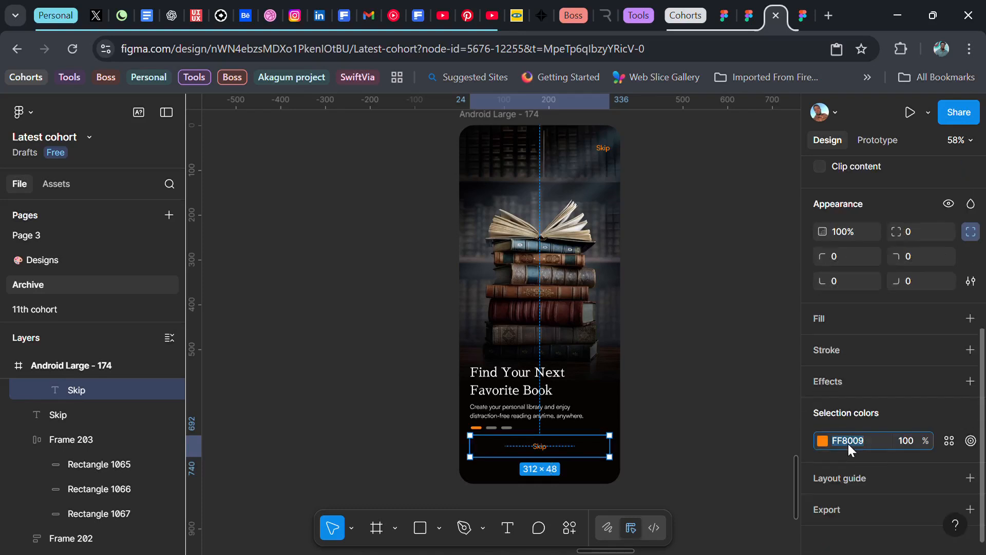
{"action": "type", "text": "ffffff"}
{"action": "key", "text": "Return"}
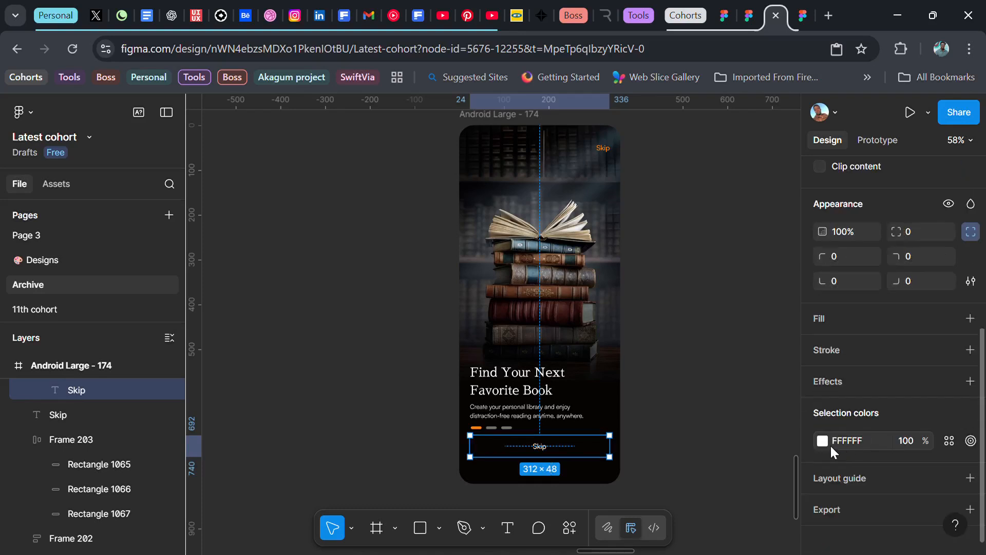
{"action": "left_click", "coordinate": [970, 319]}
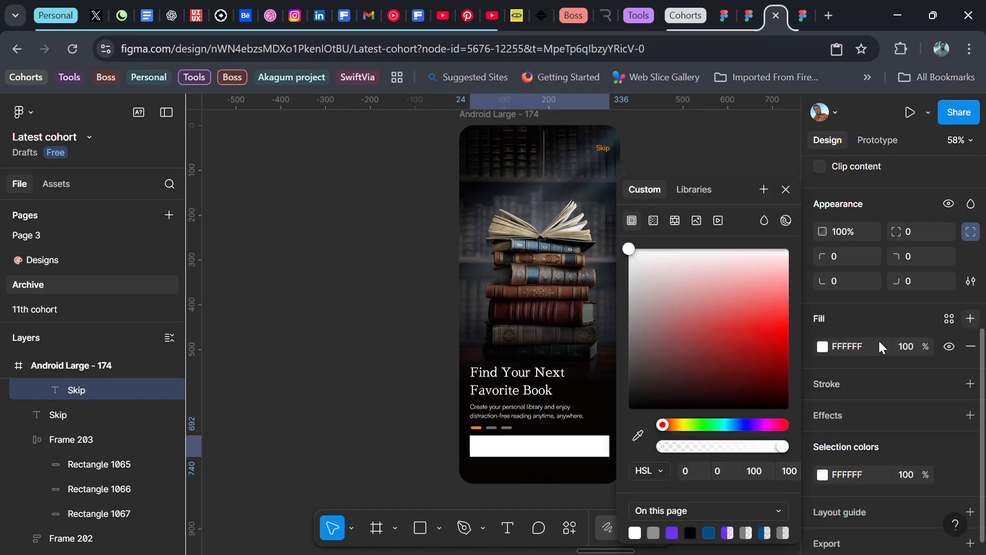
{"action": "left_click", "coordinate": [846, 347]}
{"action": "key", "text": "ctrl+v"}
{"action": "key", "text": "Return"}
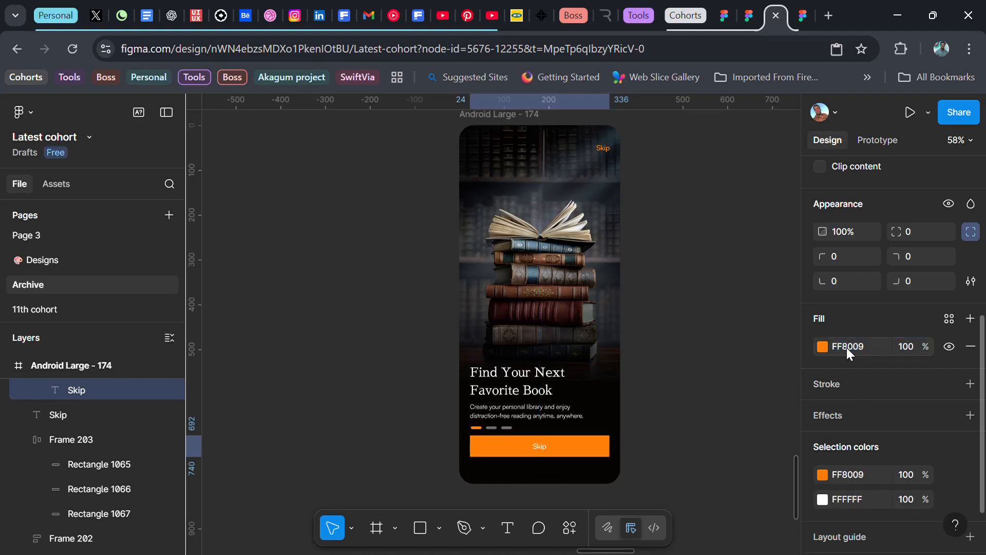
Step: Set the button's corner radius to 100 and move it down to leave more space below the indicator bars
{"action": "left_click", "coordinate": [916, 233]}
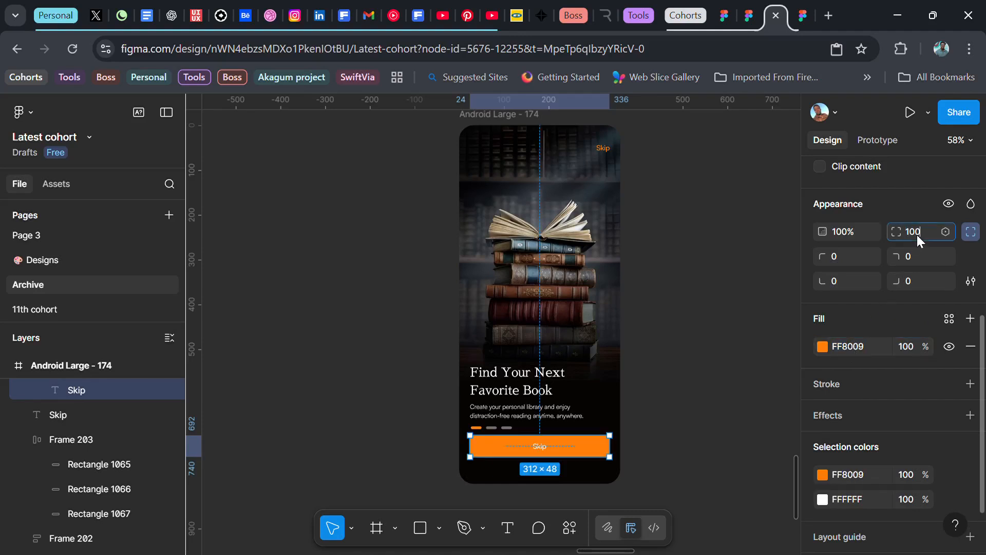
{"action": "type", "text": "100"}
{"action": "key", "text": "Return"}
{"action": "left_click_drag", "start_coordinate": [600, 448], "coordinate": [598, 460]}
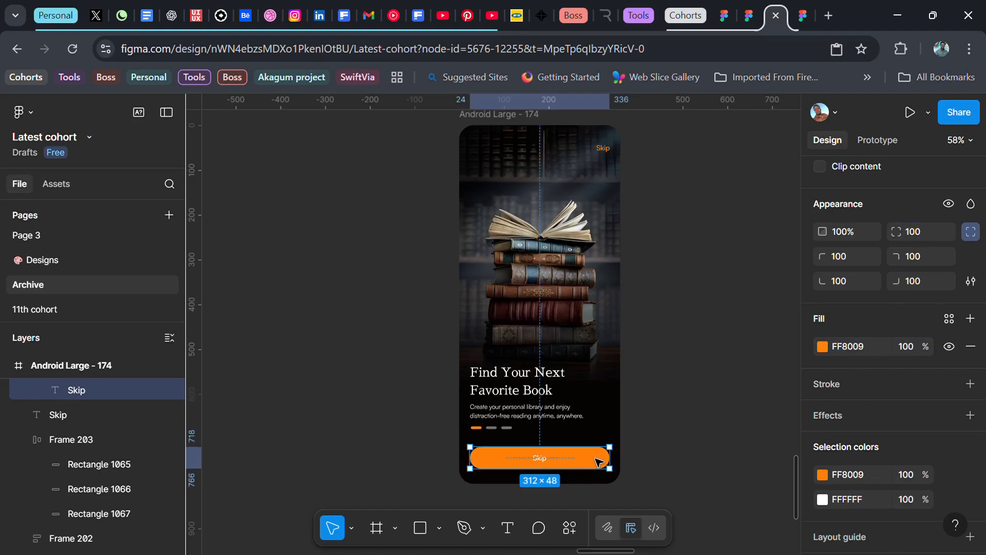
Step: Change the button label to "Get started" and set its weight to Bold
{"action": "double_click", "coordinate": [540, 460]}
{"action": "double_click", "coordinate": [539, 465]}
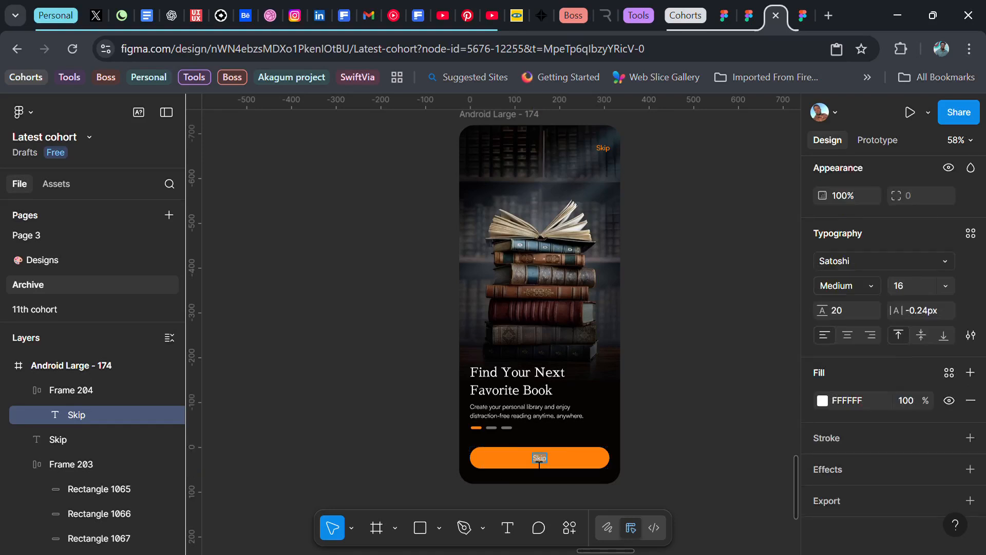
{"action": "type", "text": "Get started"}
{"action": "key", "text": "Escape"}
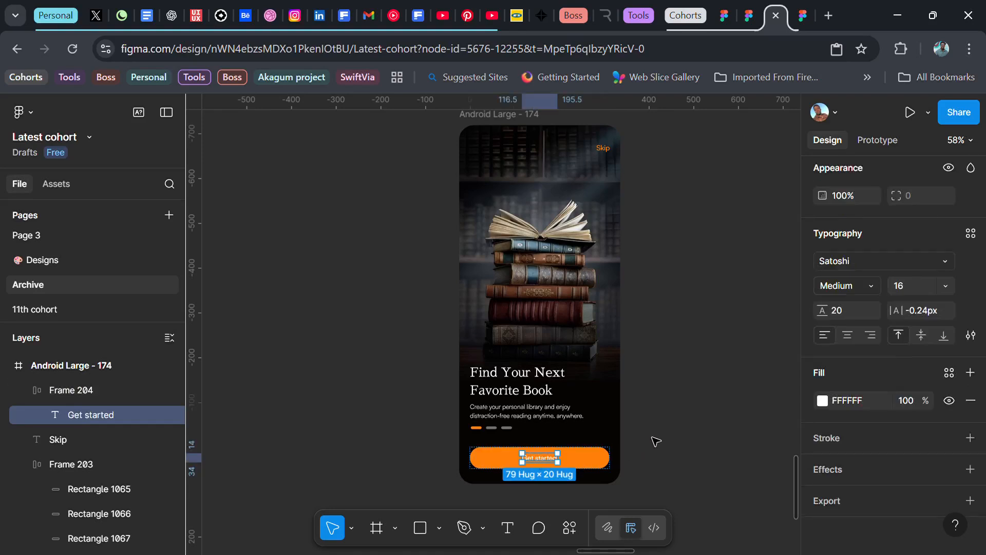
{"action": "left_click", "coordinate": [848, 287]}
{"action": "left_click", "coordinate": [846, 304]}
{"action": "left_click", "coordinate": [704, 408]}
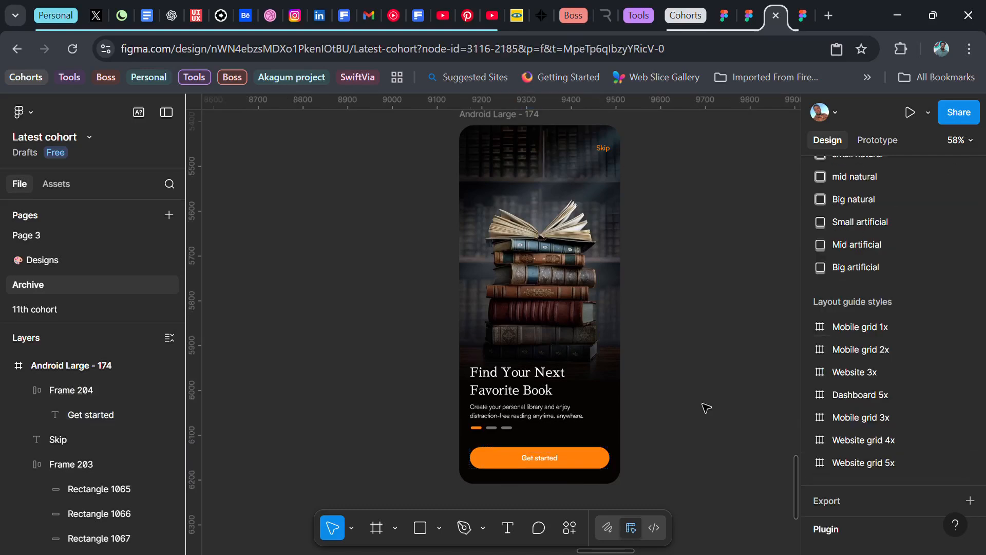
Step: Duplicate the finished onboarding frame and place the copy directly to its right
{"action": "scroll", "coordinate": [706, 408], "scroll_direction": "right", "scroll_amount": 3}
{"action": "scroll", "coordinate": [693, 370], "scroll_direction": "right", "scroll_amount": 5}
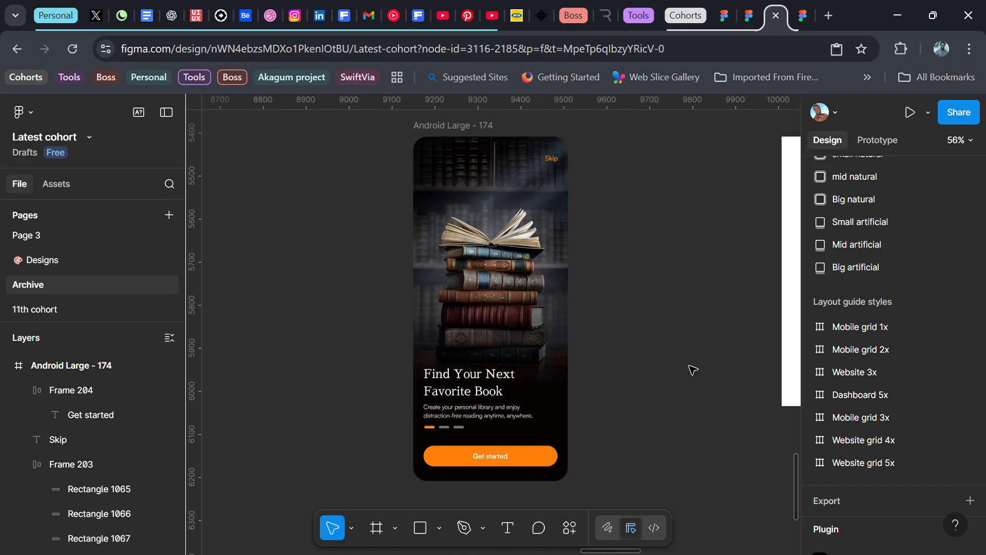
{"action": "scroll", "coordinate": [655, 375], "scroll_direction": "right", "scroll_amount": 2}
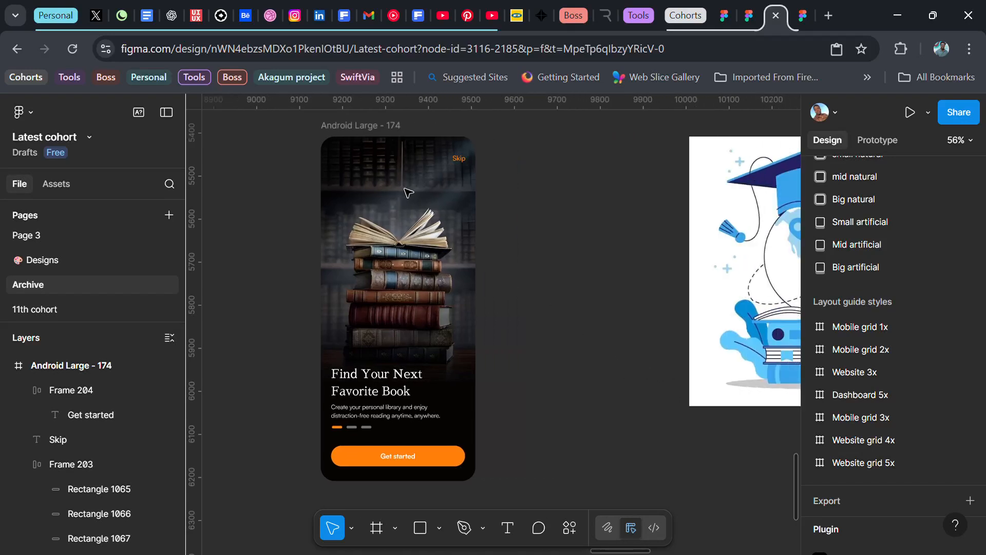
{"action": "left_click", "coordinate": [365, 138]}
{"action": "left_click_drag", "start_coordinate": [353, 133], "coordinate": [517, 164], "text": "alt"}
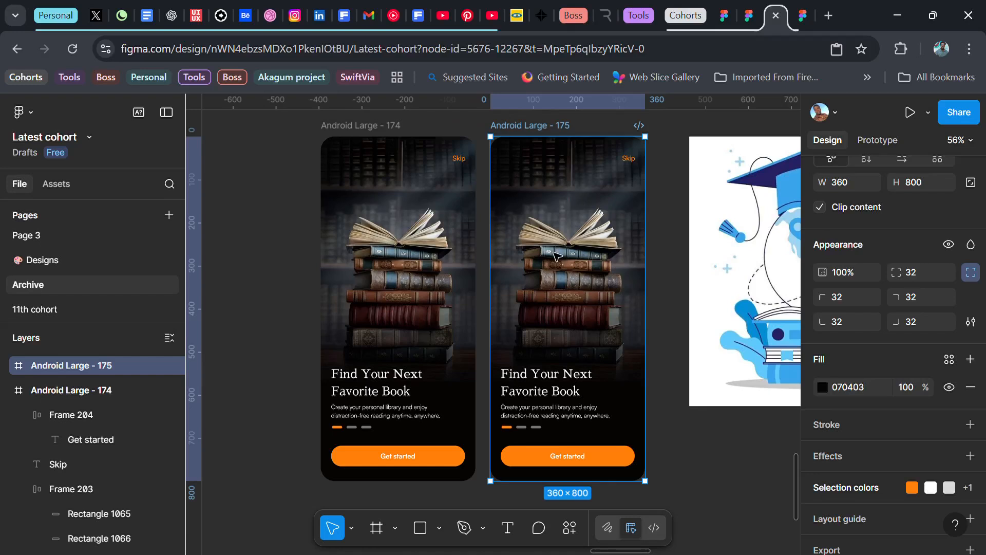
Step: Move the book background image out of the copied Android Large - 175 screen and place it beside the original screen
{"action": "left_click", "coordinate": [6, 365]}
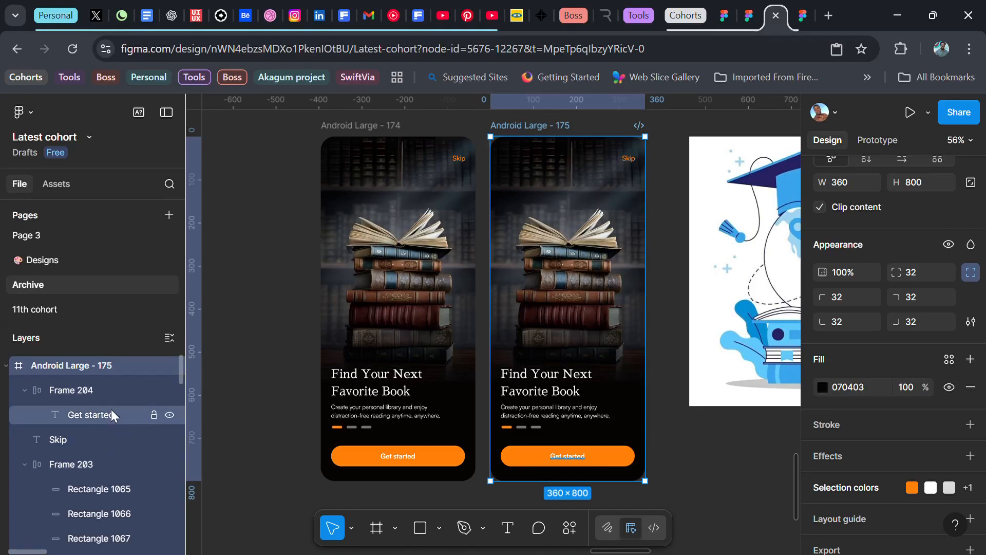
{"action": "scroll", "coordinate": [101, 468], "scroll_direction": "down", "scroll_amount": 3}
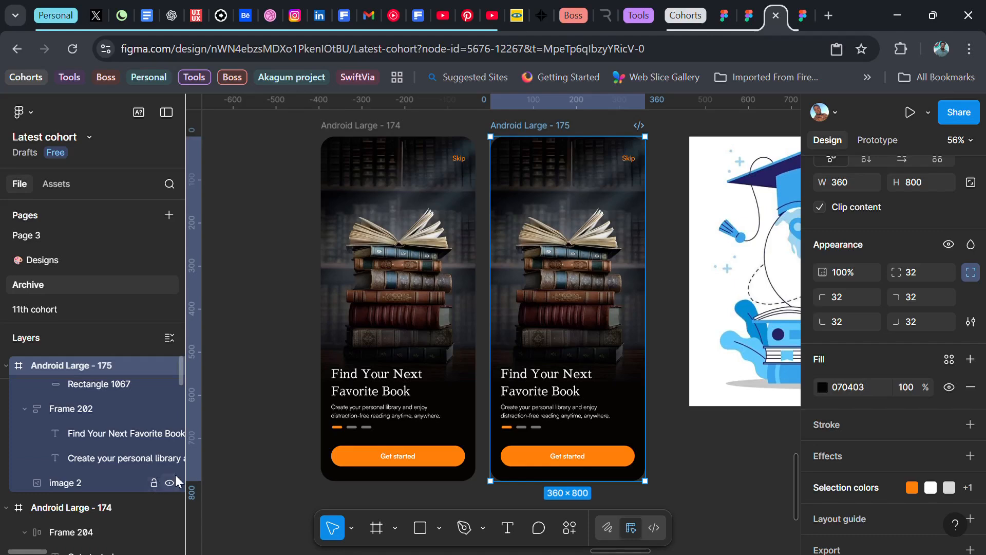
{"action": "scroll", "coordinate": [554, 307], "scroll_direction": "down", "scroll_amount": 2}
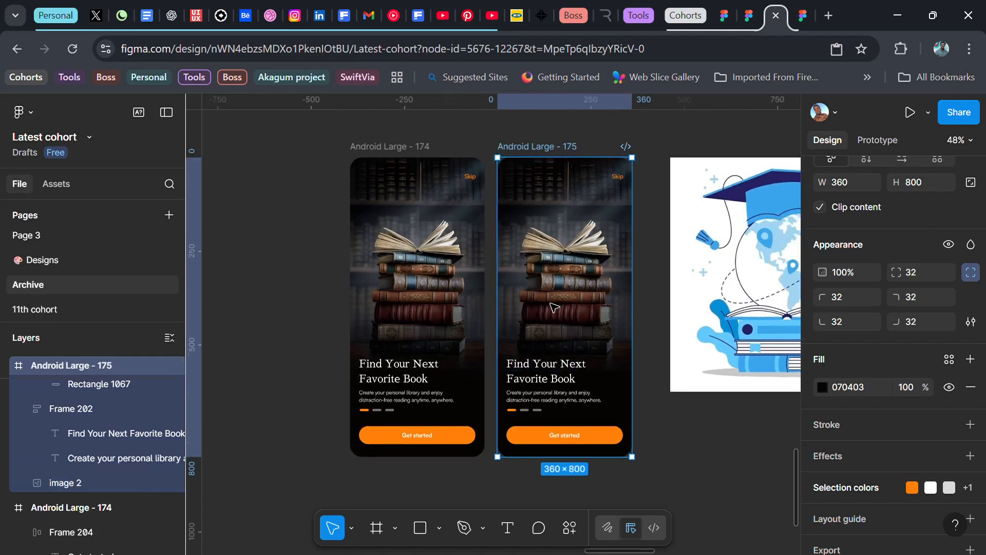
{"action": "scroll", "coordinate": [554, 308], "scroll_direction": "right", "scroll_amount": 1}
{"action": "mouse_move", "coordinate": [550, 195]}
{"action": "left_mouse_down"}
{"action": "mouse_move", "coordinate": [196, 231]}
{"action": "mouse_move", "coordinate": [272, 239]}
{"action": "mouse_move", "coordinate": [550, 198]}
{"action": "left_mouse_up"}
{"action": "left_click", "coordinate": [525, 245]}
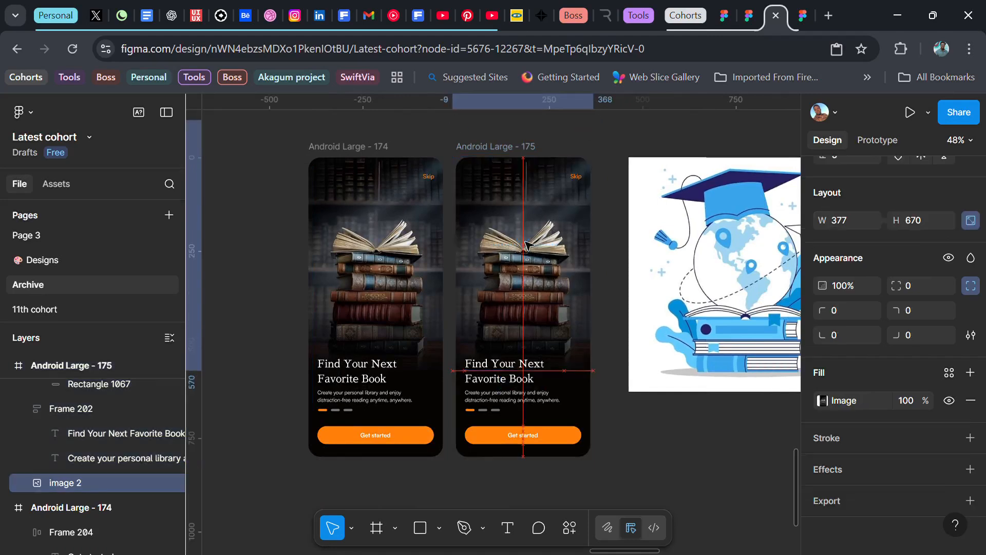
{"action": "left_click_drag", "start_coordinate": [525, 245], "coordinate": [244, 229]}
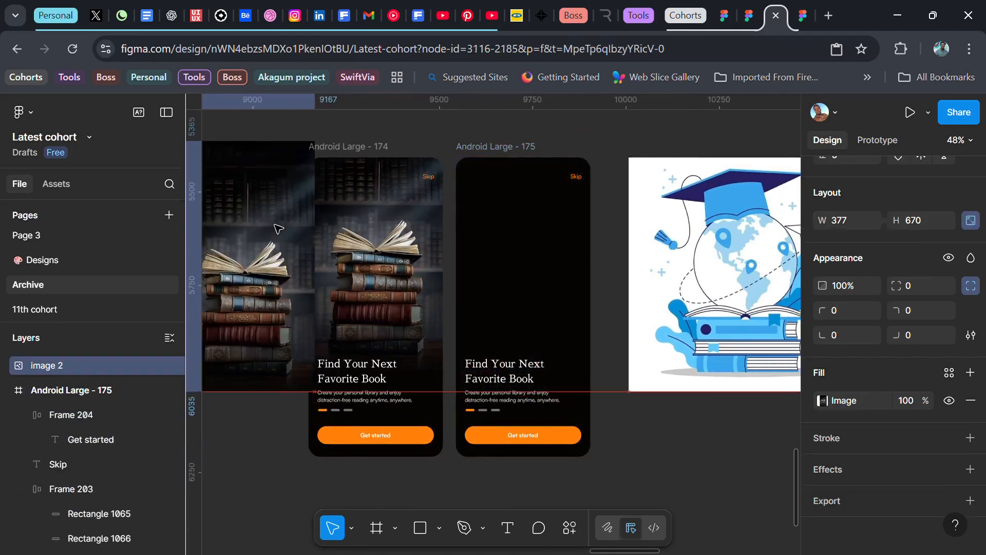
{"action": "left_click", "coordinate": [532, 277]}
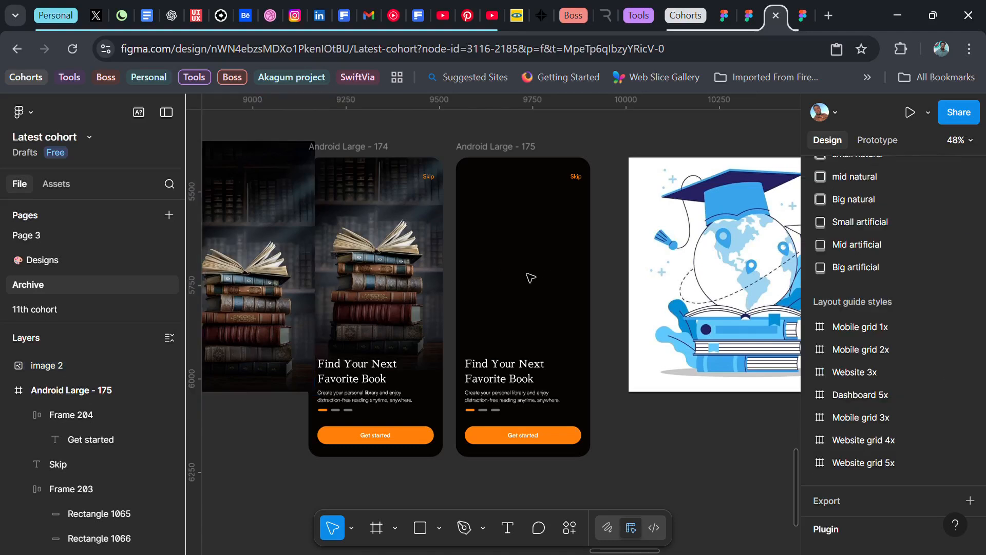
Step: Draw a frame 312 wide and about 378 high above the copied screen's headline, centred horizontally at about Y 75
{"action": "key", "text": "f"}
{"action": "left_click_drag", "start_coordinate": [472, 197], "coordinate": [577, 338]}
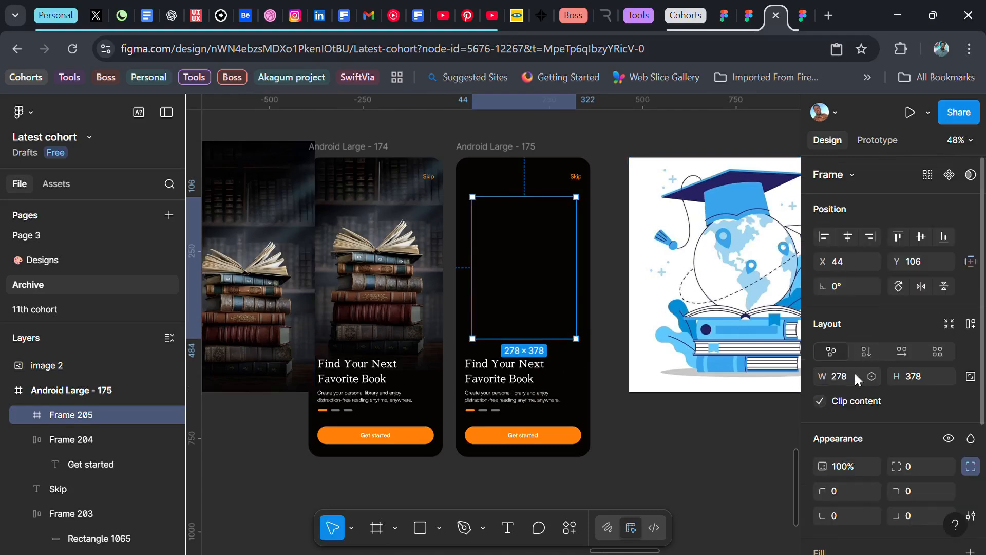
{"action": "left_click", "coordinate": [852, 376]}
{"action": "type", "text": "312"}
{"action": "key", "text": "Return"}
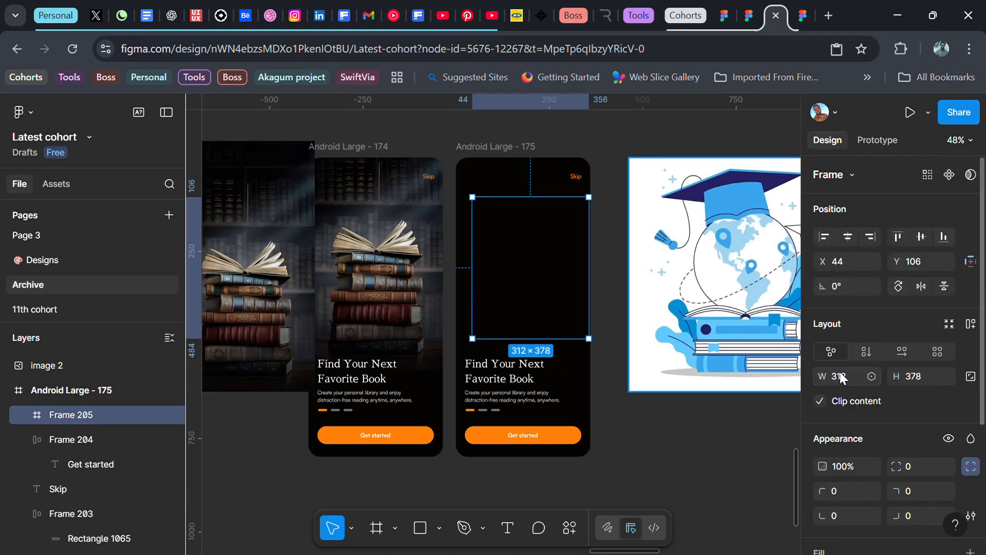
{"action": "left_click", "coordinate": [848, 236]}
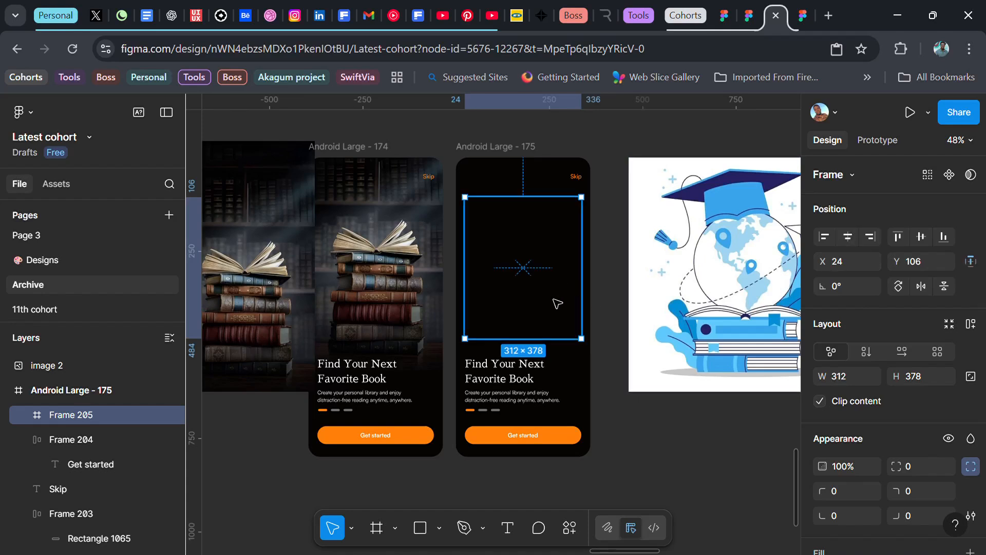
{"action": "left_click_drag", "start_coordinate": [553, 299], "coordinate": [553, 287]}
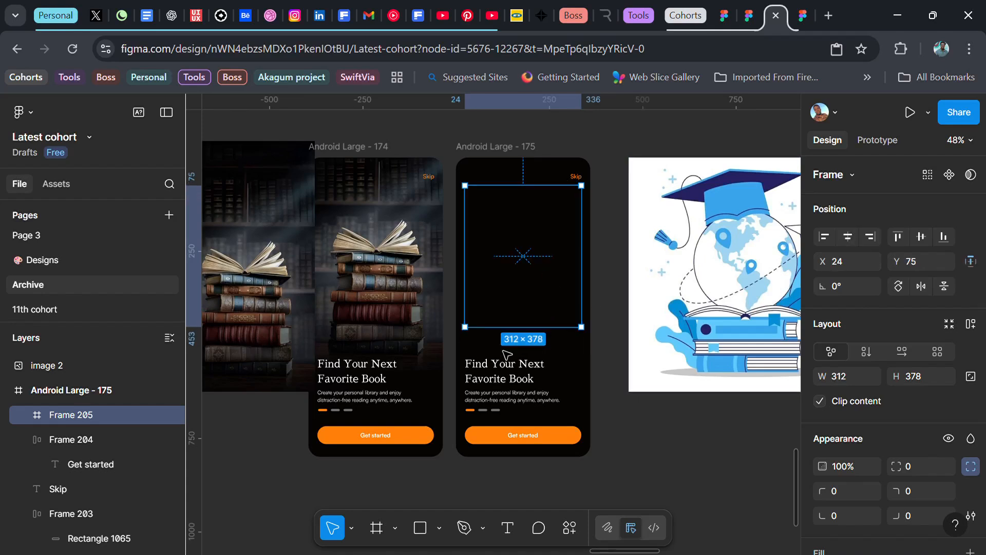
Step: Copy the book image fill into the new frame and raise the image's contrast and saturation
{"action": "left_click", "coordinate": [251, 263]}
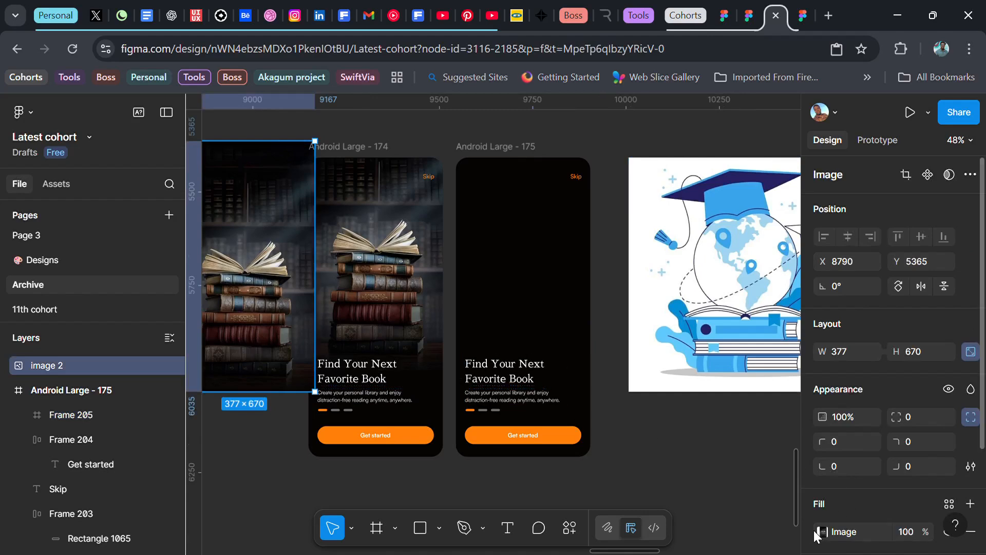
{"action": "left_click", "coordinate": [532, 262]}
{"action": "key", "text": "ctrl+v"}
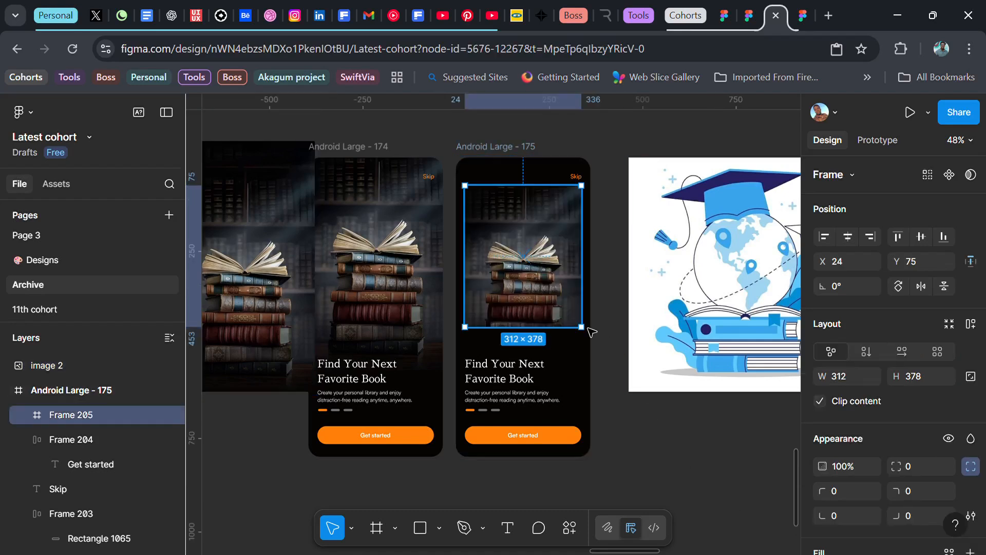
{"action": "scroll", "coordinate": [839, 488], "scroll_direction": "down", "scroll_amount": 3}
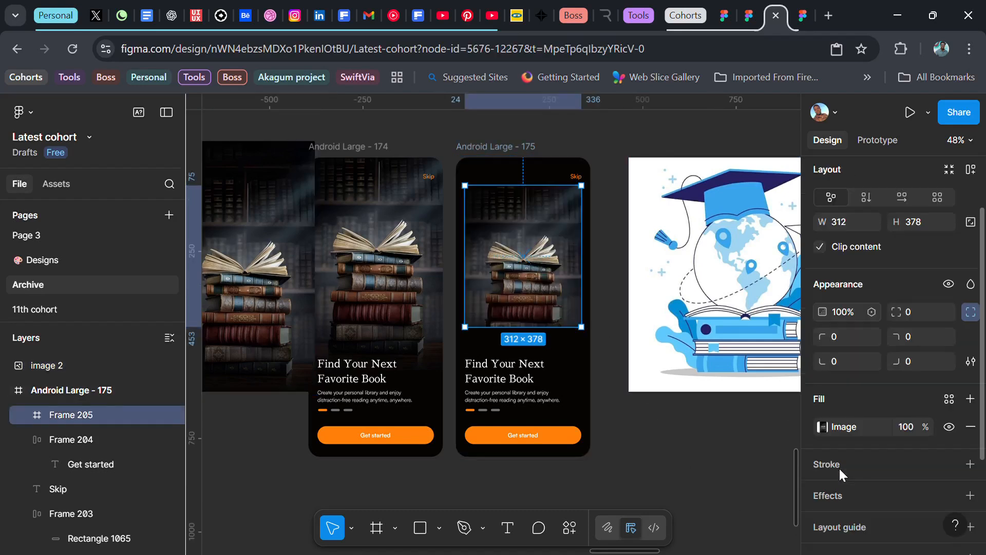
{"action": "left_click", "coordinate": [821, 428]}
{"action": "left_click_drag", "start_coordinate": [736, 477], "coordinate": [753, 504]}
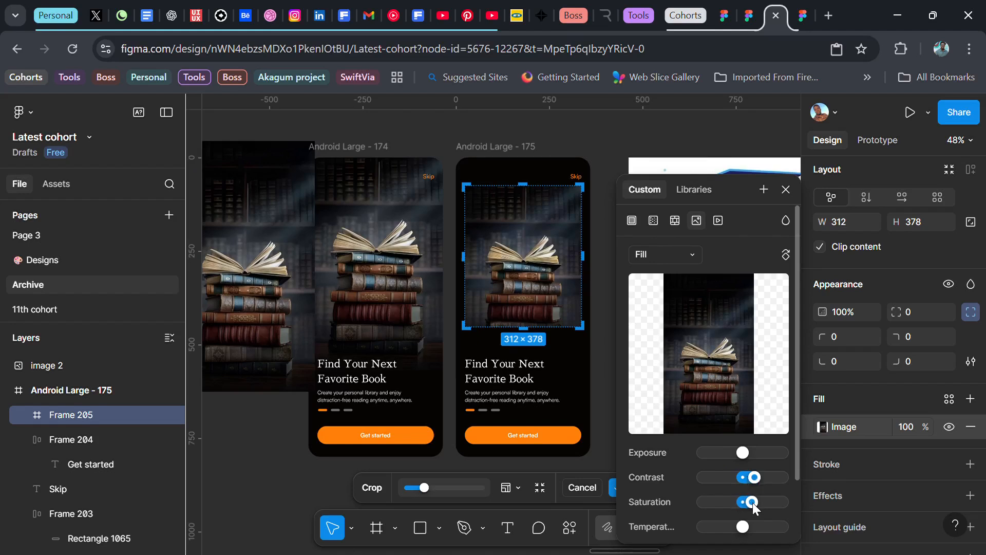
{"action": "left_click", "coordinate": [786, 189]}
Step: Crop the frame's image fill so the books sit higher, and set the frame's corner radius to 16
{"action": "left_click", "coordinate": [823, 426]}
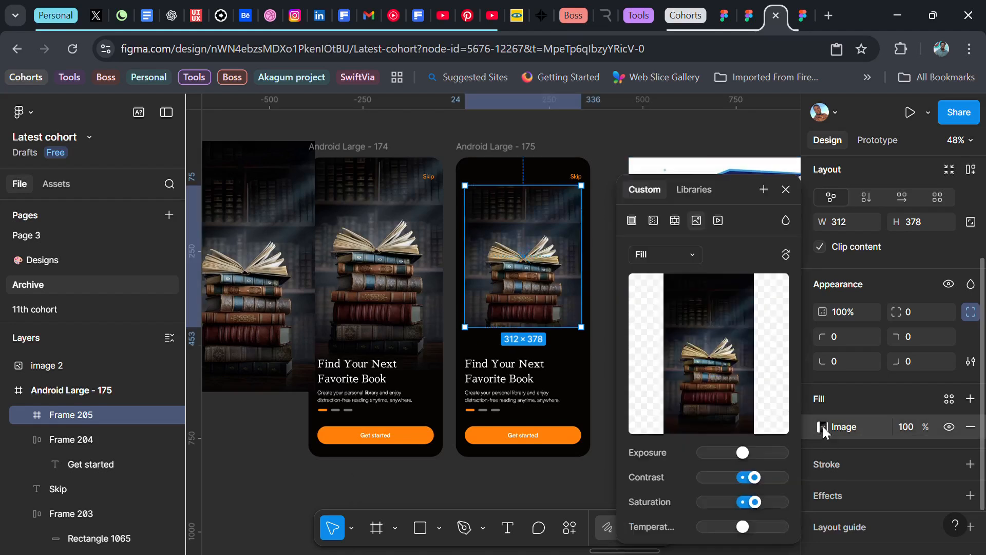
{"action": "left_click", "coordinate": [673, 254]}
{"action": "left_click", "coordinate": [662, 291]}
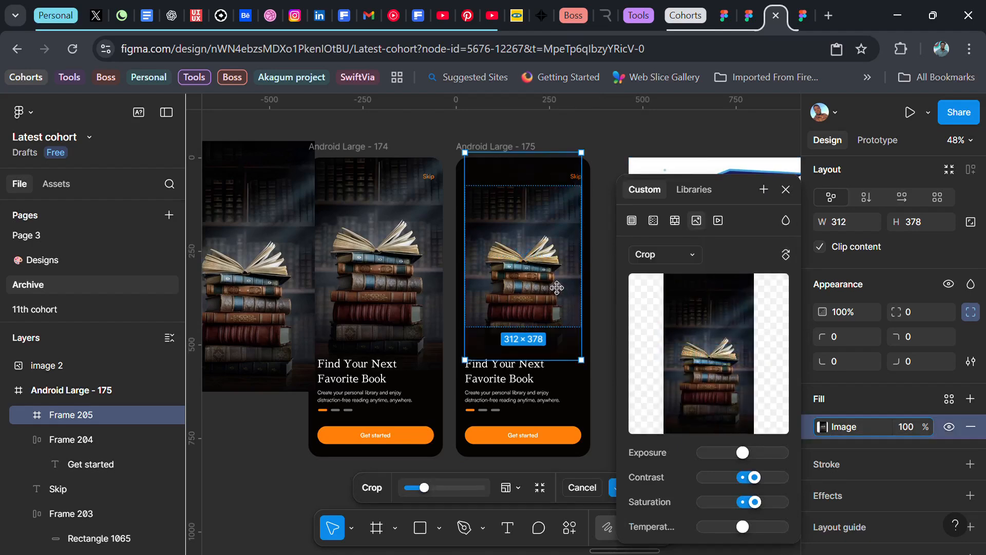
{"action": "left_click_drag", "start_coordinate": [556, 288], "coordinate": [558, 262]}
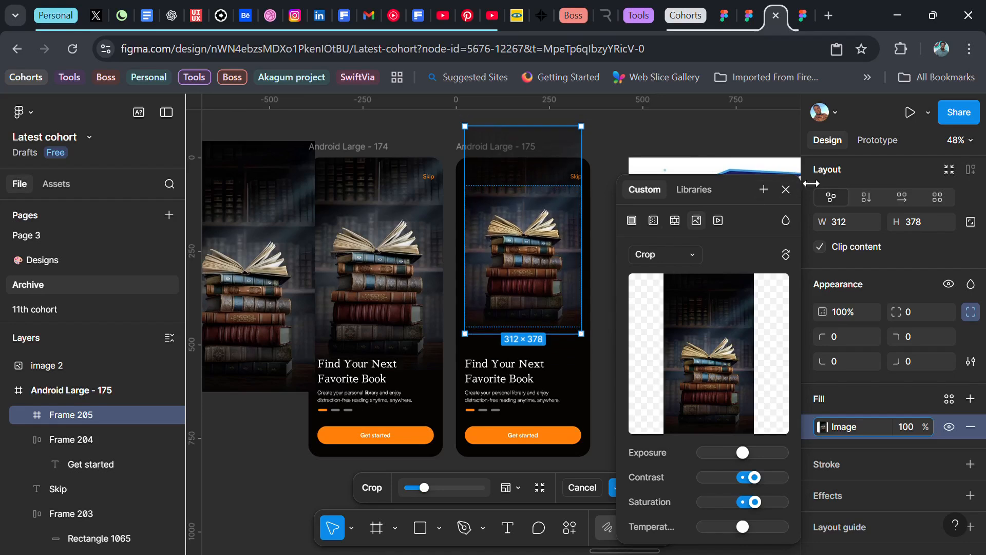
{"action": "left_click", "coordinate": [786, 189]}
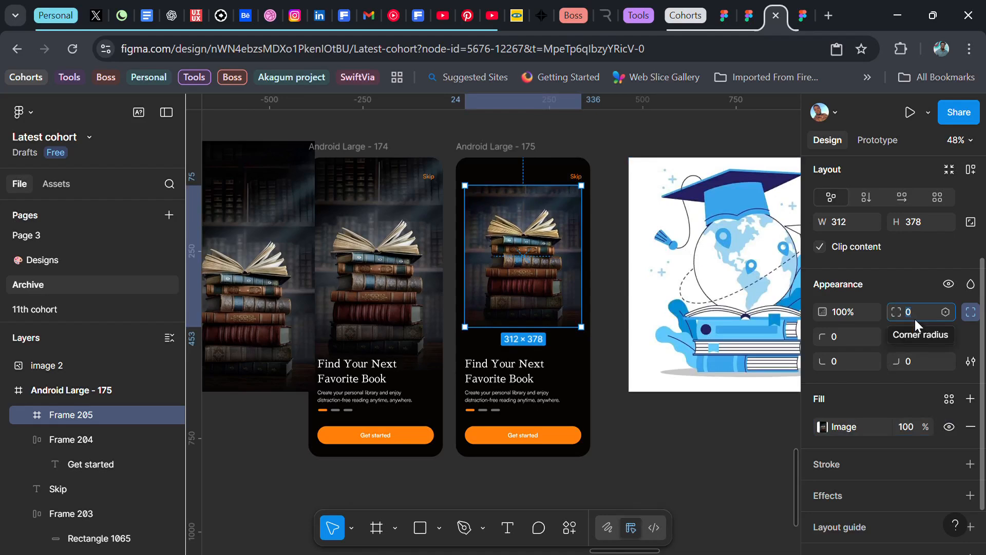
{"action": "type", "text": "16"}
{"action": "key", "text": "Return"}
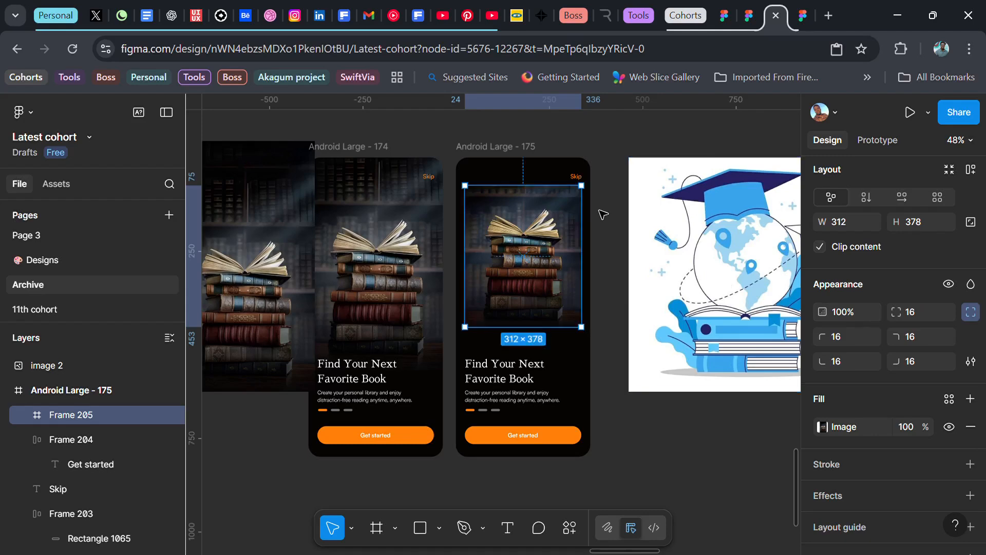
Step: Copy the status bar from the N12,400 transaction screen and paste it at the top of Android Large - 175
{"action": "scroll", "coordinate": [557, 231], "scroll_direction": "down", "scroll_amount": 3}
{"action": "scroll", "coordinate": [554, 231], "scroll_direction": "down", "scroll_amount": 4}
{"action": "scroll", "coordinate": [553, 255], "scroll_direction": "up", "scroll_amount": 7}
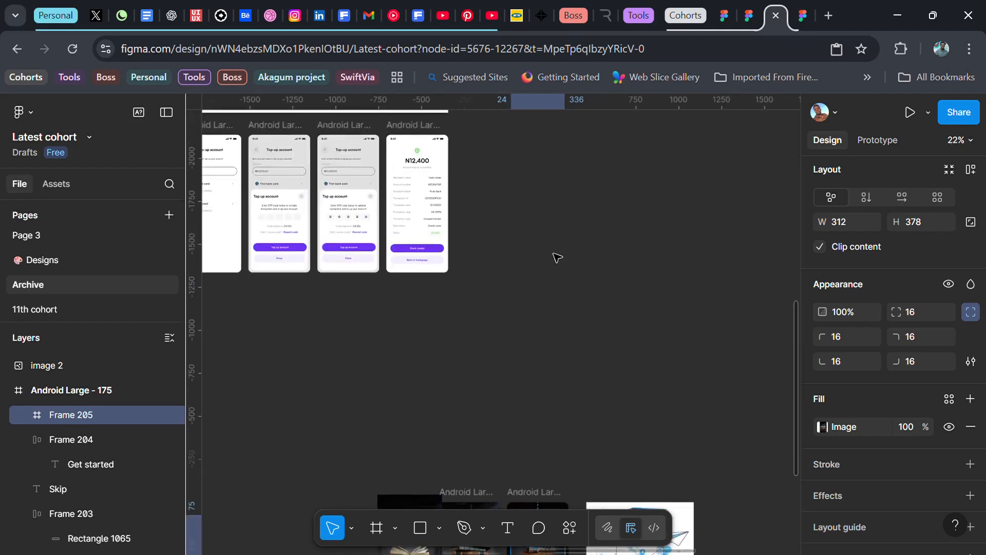
{"action": "left_click", "coordinate": [426, 230]}
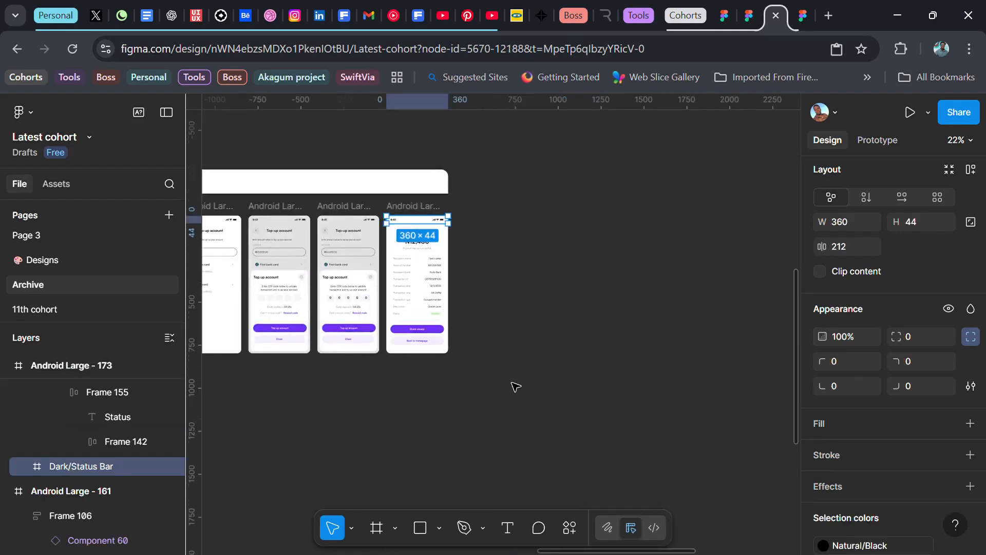
{"action": "scroll", "coordinate": [528, 403], "scroll_direction": "down", "scroll_amount": 5}
{"action": "scroll", "coordinate": [564, 402], "scroll_direction": "up", "scroll_amount": 2}
{"action": "scroll", "coordinate": [564, 402], "scroll_direction": "up", "scroll_amount": 3}
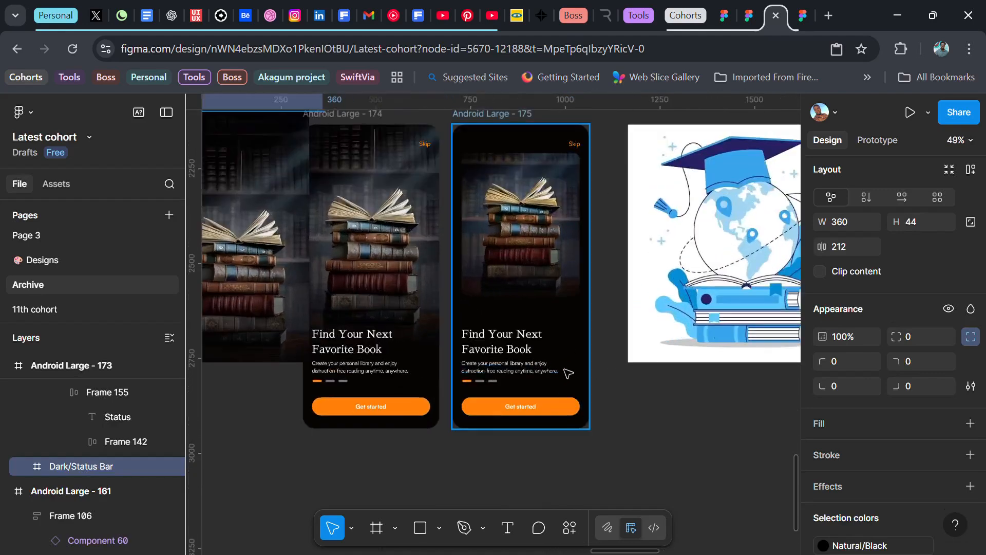
{"action": "left_click", "coordinate": [518, 131]}
{"action": "left_click", "coordinate": [513, 133]}
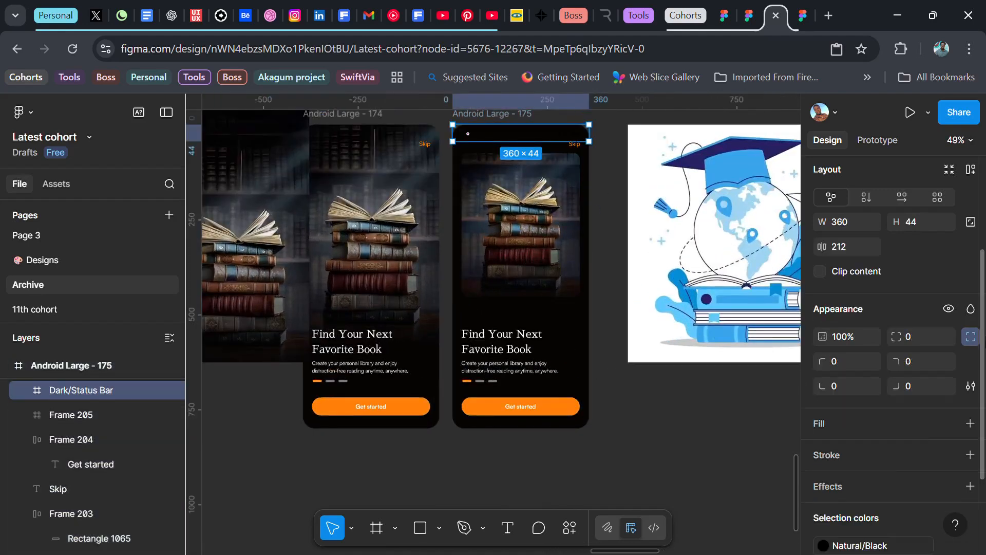
Step: Change the pasted status bar's colour to FFFFFF
{"action": "scroll", "coordinate": [859, 450], "scroll_direction": "down", "scroll_amount": 2}
{"action": "left_click", "coordinate": [949, 432]}
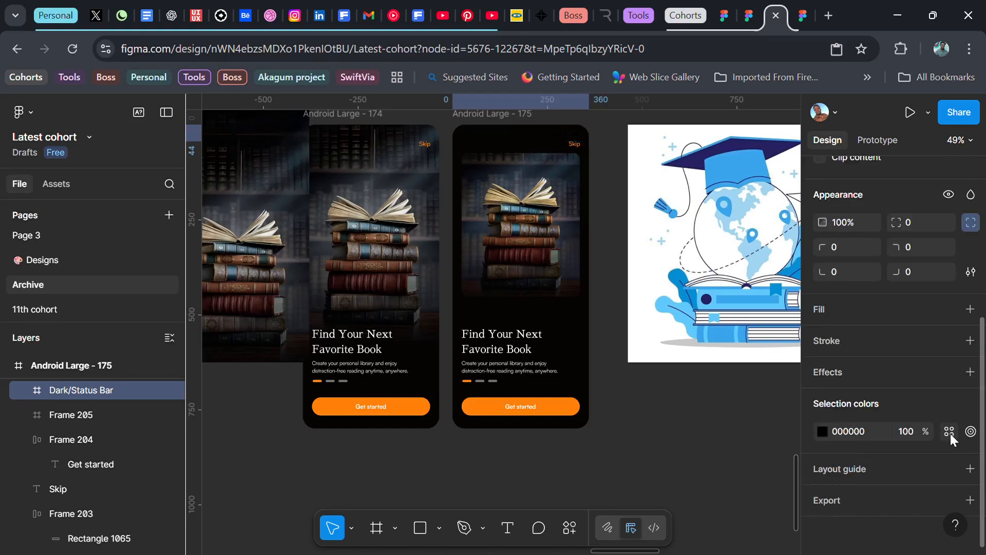
{"action": "left_click", "coordinate": [856, 433]}
{"action": "type", "text": "FFFFFF"}
{"action": "key", "text": "Return"}
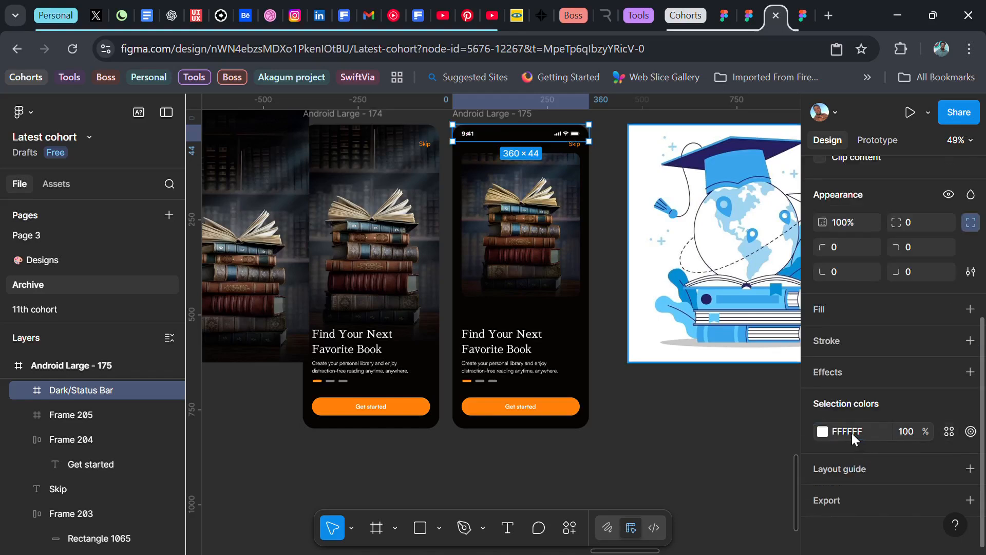
Step: Centre-align the headline and supporting text on the copied screen
{"action": "left_click", "coordinate": [504, 359]}
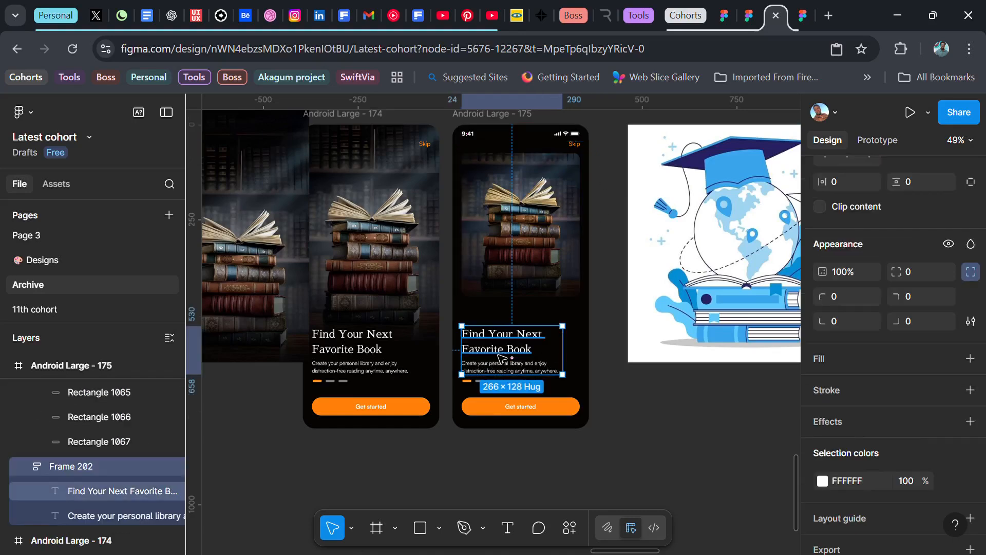
{"action": "double_click", "coordinate": [501, 355]}
{"action": "left_click", "coordinate": [514, 368], "text": "shift"}
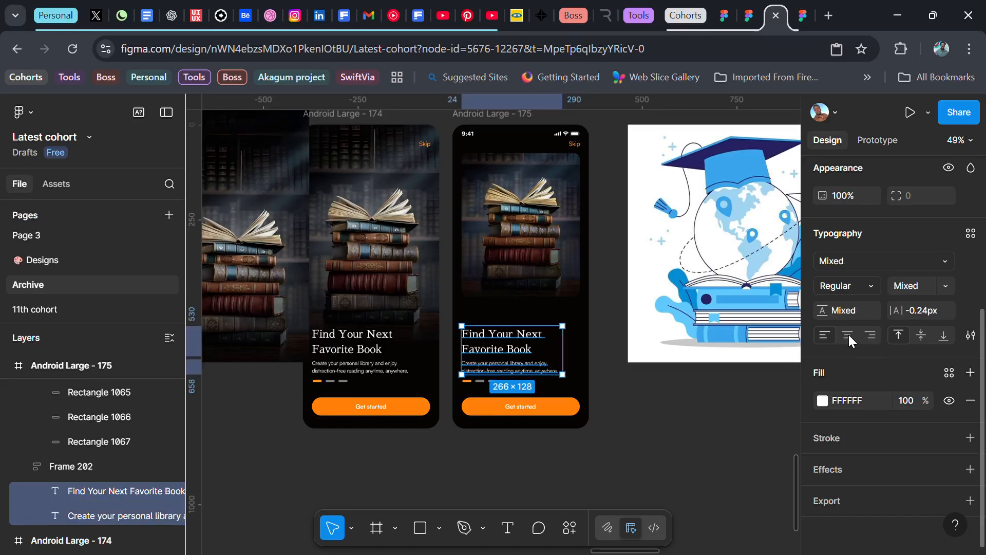
{"action": "left_click", "coordinate": [849, 334]}
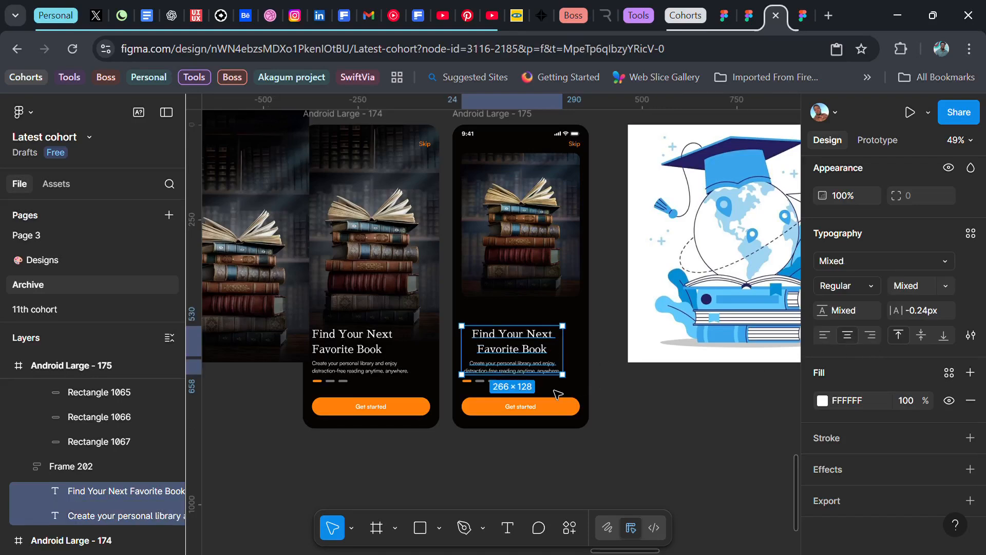
Step: Centre the headline and supporting text block horizontally on the screen and move it up to about Y 484
{"action": "key", "text": "Escape"}
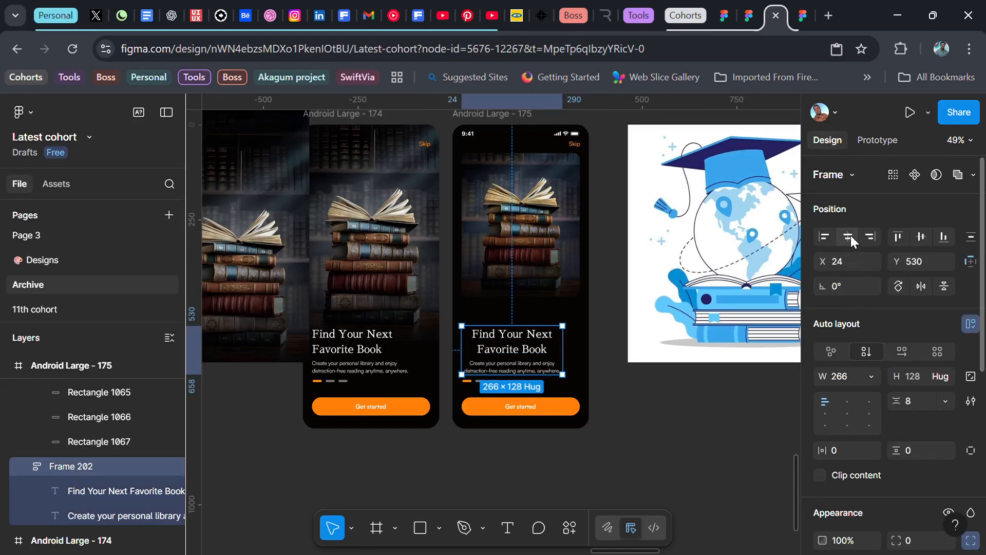
{"action": "left_click", "coordinate": [849, 236]}
{"action": "left_click_drag", "start_coordinate": [552, 373], "coordinate": [542, 353]}
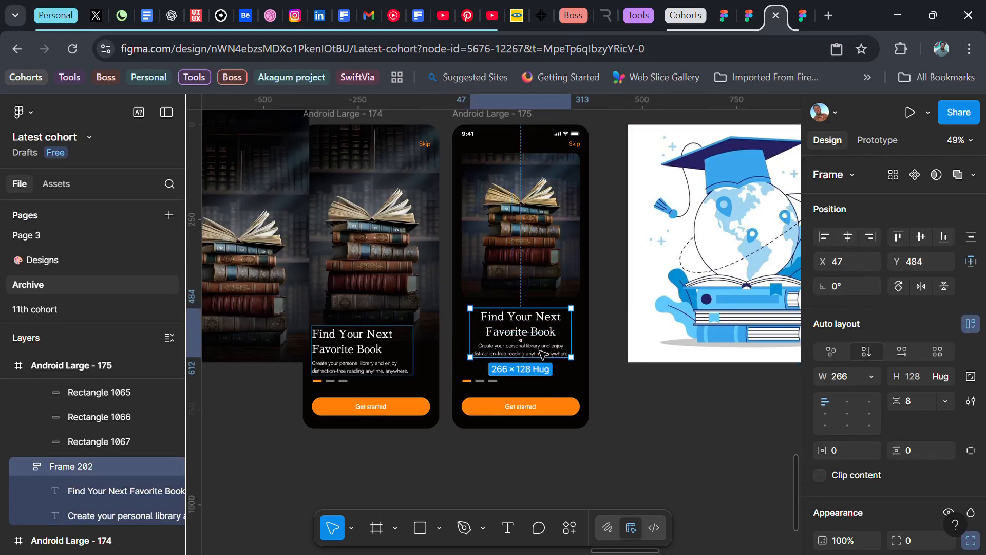
Step: Move the indicator bars above the headline and even out the vertical spacing between the image, indicators and text block
{"action": "left_click_drag", "start_coordinate": [479, 382], "coordinate": [521, 307]}
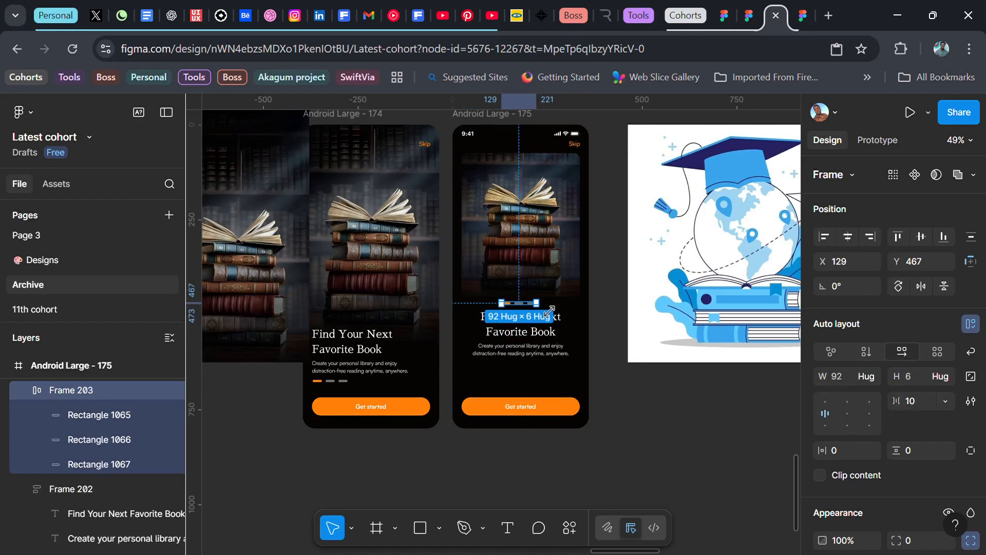
{"action": "left_click", "coordinate": [525, 334], "text": "shift"}
{"action": "left_click", "coordinate": [529, 276], "text": "shift"}
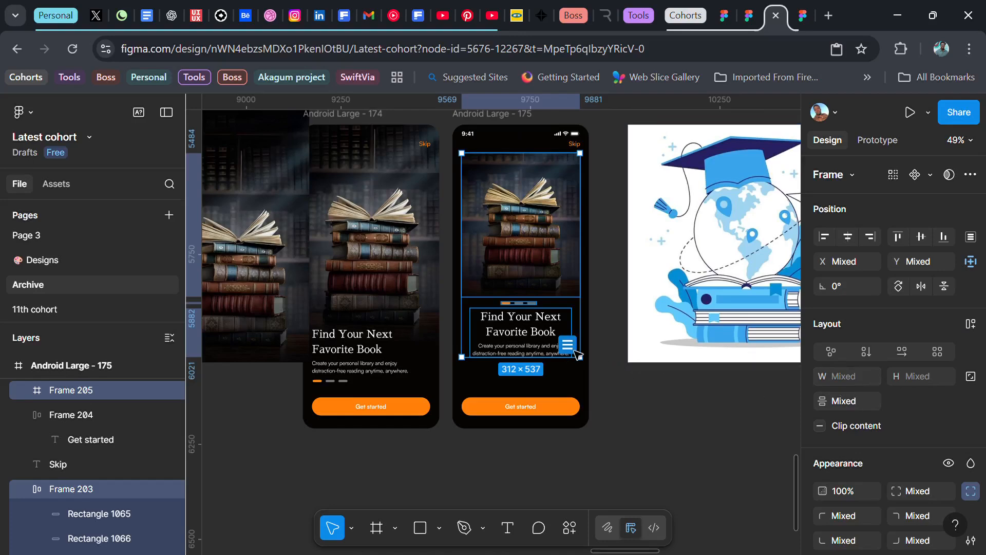
{"action": "left_click", "coordinate": [571, 350]}
{"action": "left_click", "coordinate": [622, 315]}
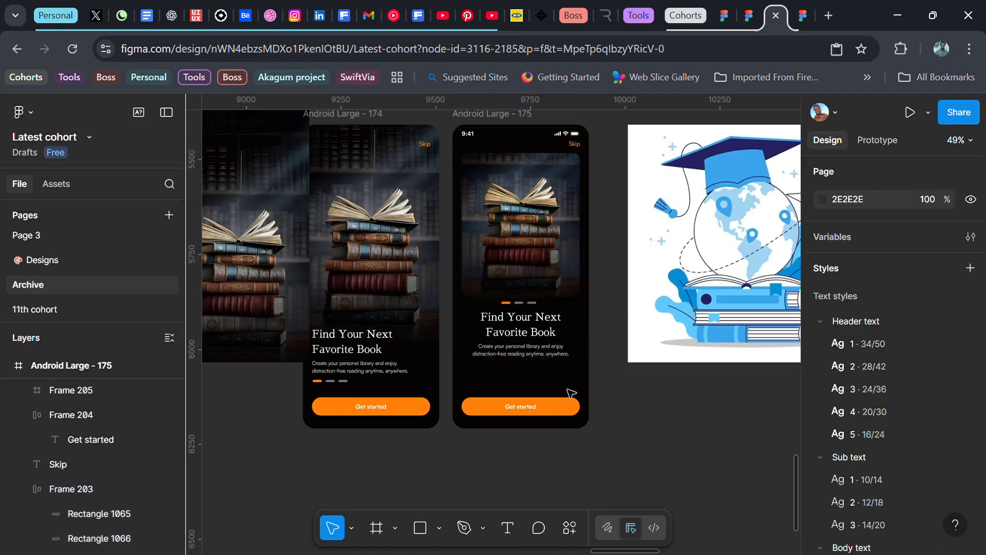
Step: Move the Get started button up to about Y 645 and place a duplicate below it at about Y 706
{"action": "left_click", "coordinate": [568, 405]}
{"action": "left_click_drag", "start_coordinate": [568, 405], "coordinate": [558, 381]}
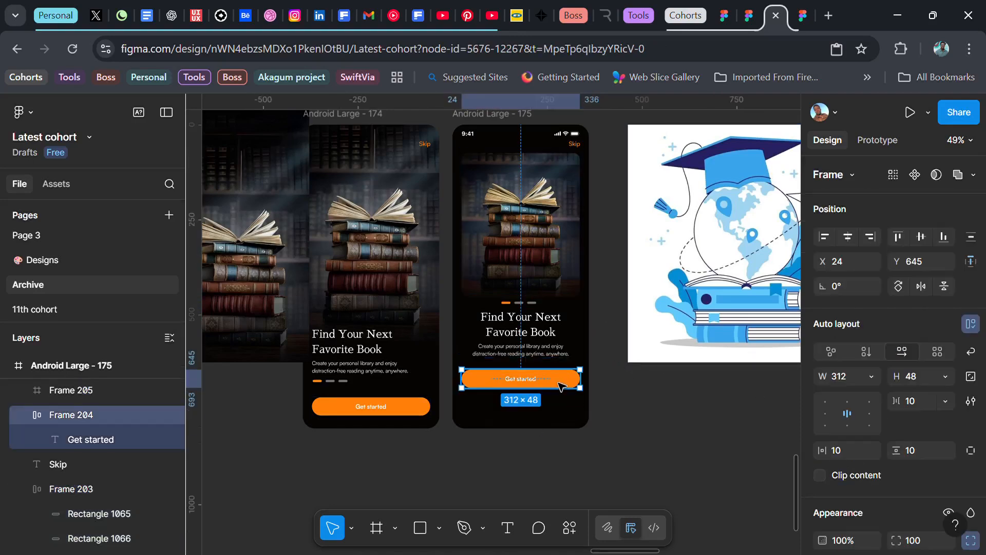
{"action": "key", "text": "ctrl+d"}
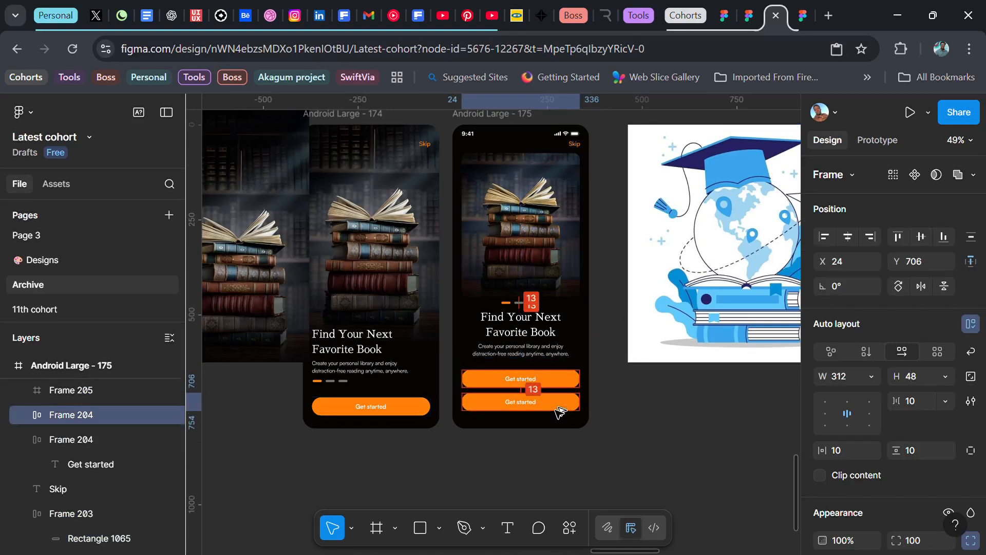
Step: Remove the button frame around the lower Get started copy so that only its text label is left
{"action": "double_click", "coordinate": [534, 404]}
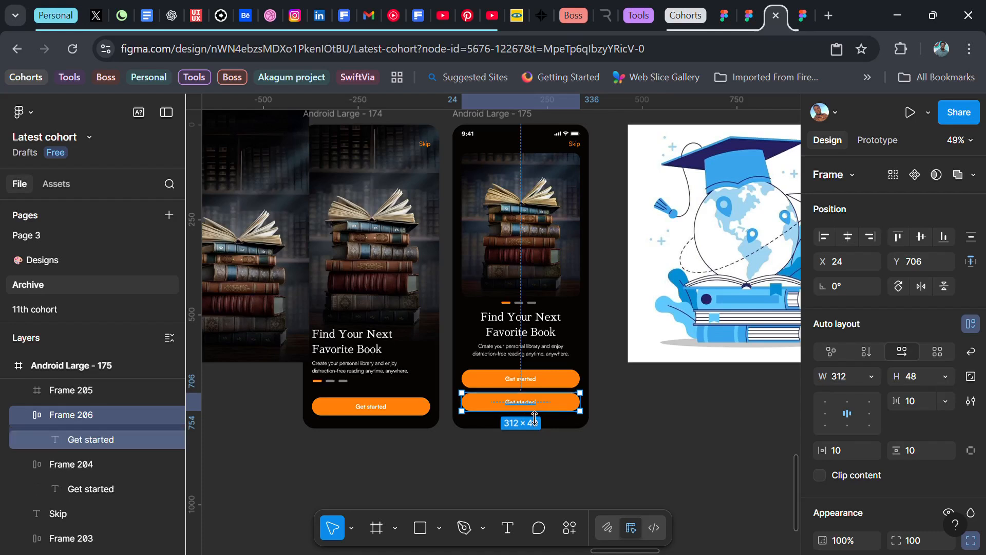
{"action": "key", "text": "Escape"}
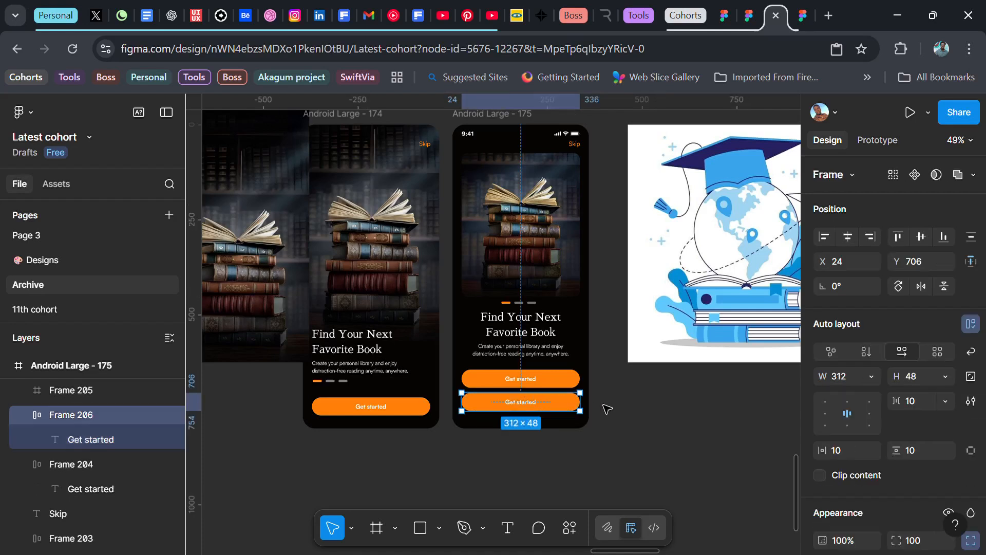
{"action": "key", "text": "ctrl+shift+g"}
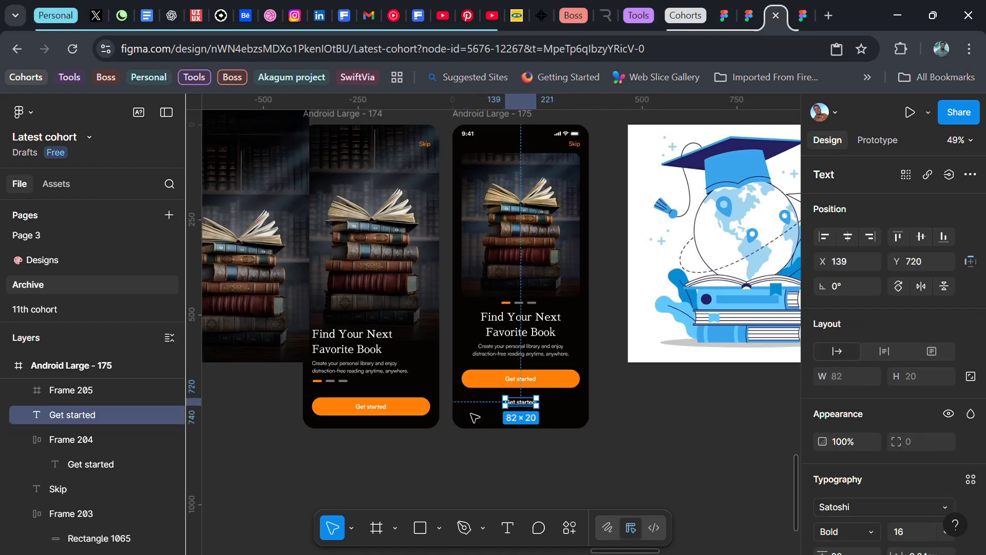
Step: Replace the loose label's text with "Already have an account? Log in"
{"action": "double_click", "coordinate": [528, 404]}
{"action": "type", "text": "Al"}
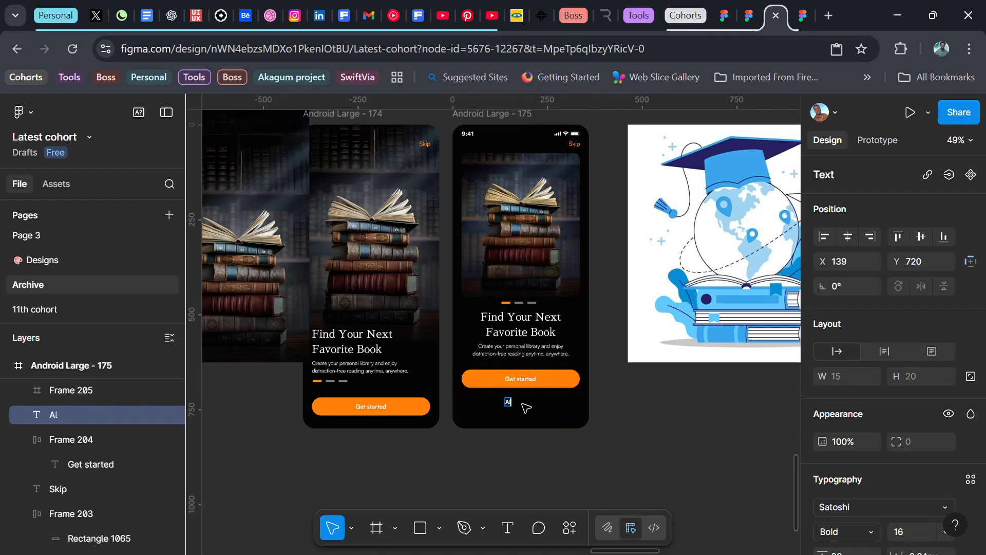
{"action": "type", "text": "ready have"}
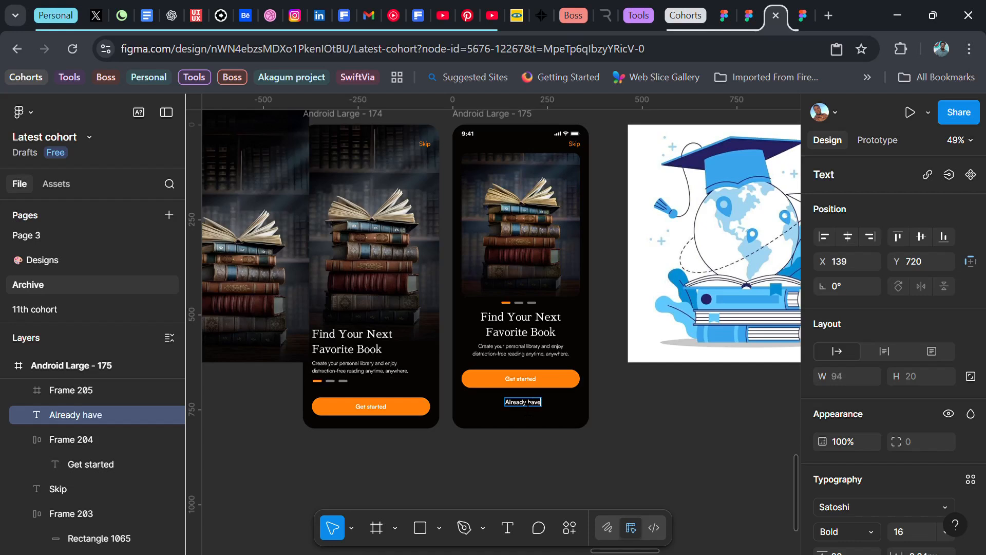
{"action": "type", "text": " an account"}
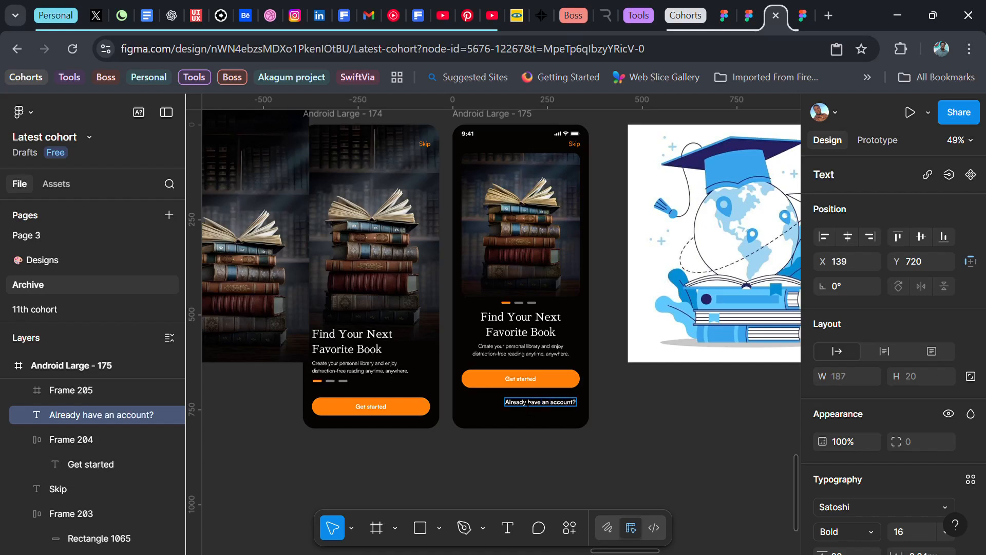
{"action": "type", "text": "? Log in"}
Step: Colour the "Log in" words orange FF8009 by sampling the Get started button
{"action": "scroll", "coordinate": [885, 428], "scroll_direction": "down", "scroll_amount": 5}
{"action": "left_click", "coordinate": [824, 415]}
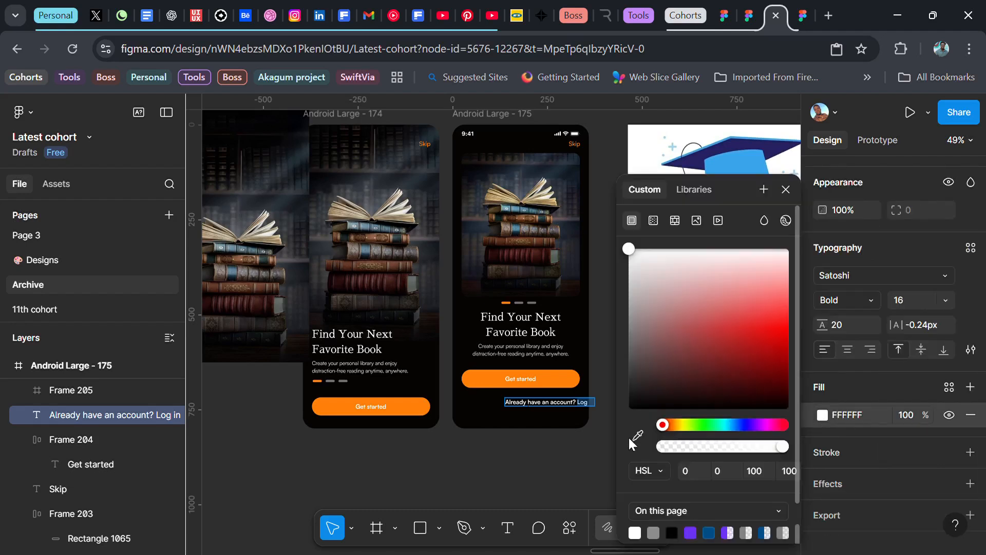
{"action": "left_click", "coordinate": [637, 436]}
{"action": "left_click", "coordinate": [571, 380]}
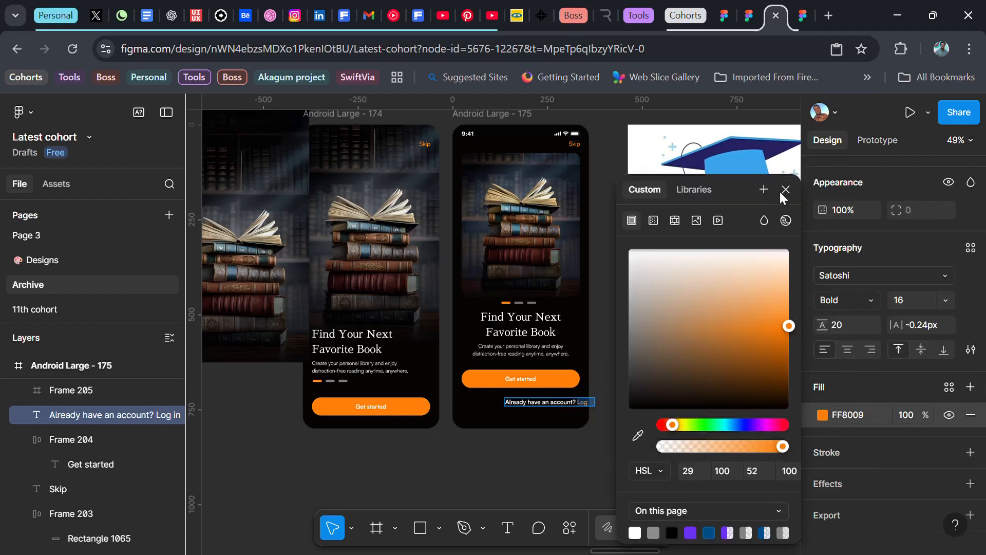
Step: Set the "Already have an account?" part to Regular weight and its white fill to 70% opacity
{"action": "key", "text": "ctrl+z"}
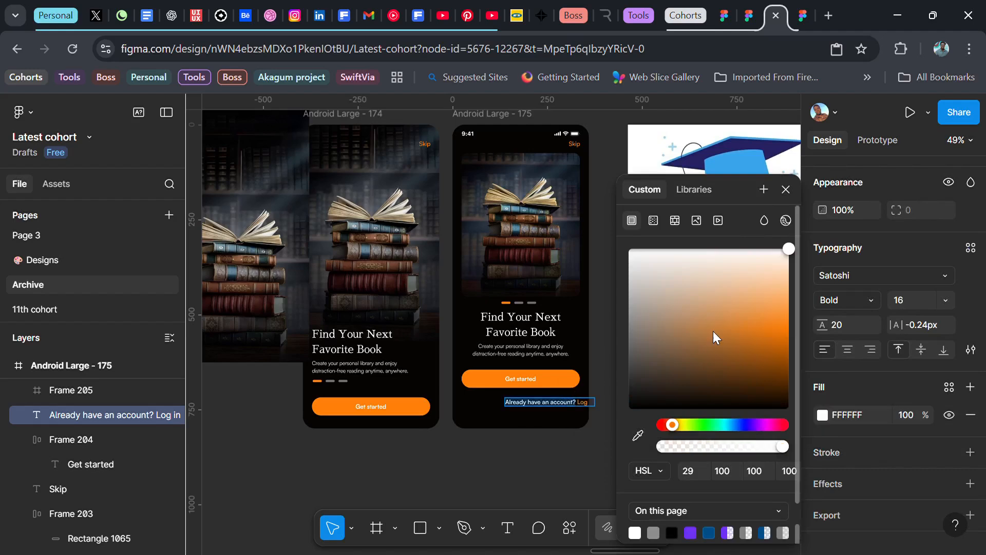
{"action": "left_click", "coordinate": [857, 300]}
{"action": "left_click", "coordinate": [854, 264]}
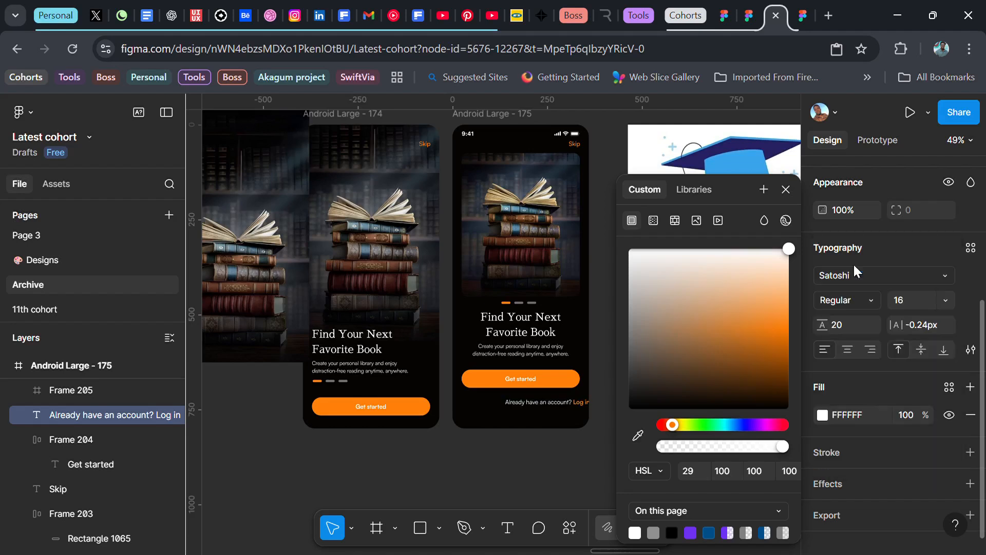
{"action": "left_click", "coordinate": [906, 418]}
{"action": "type", "text": "70"}
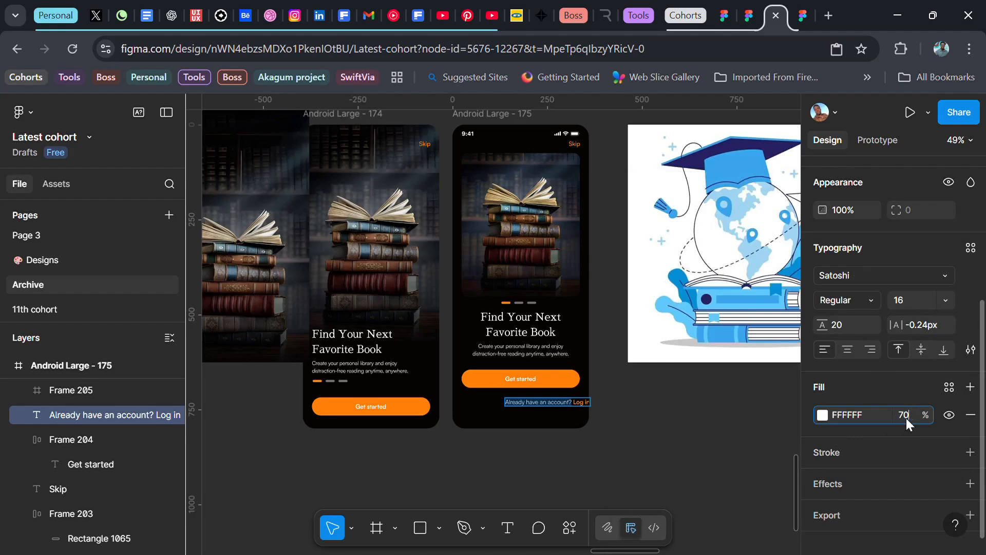
{"action": "key", "text": "Return"}
Step: Centre the "Already have an account? Log in" line horizontally on the screen
{"action": "left_click", "coordinate": [616, 418]}
{"action": "scroll", "coordinate": [846, 286], "scroll_direction": "up", "scroll_amount": 5}
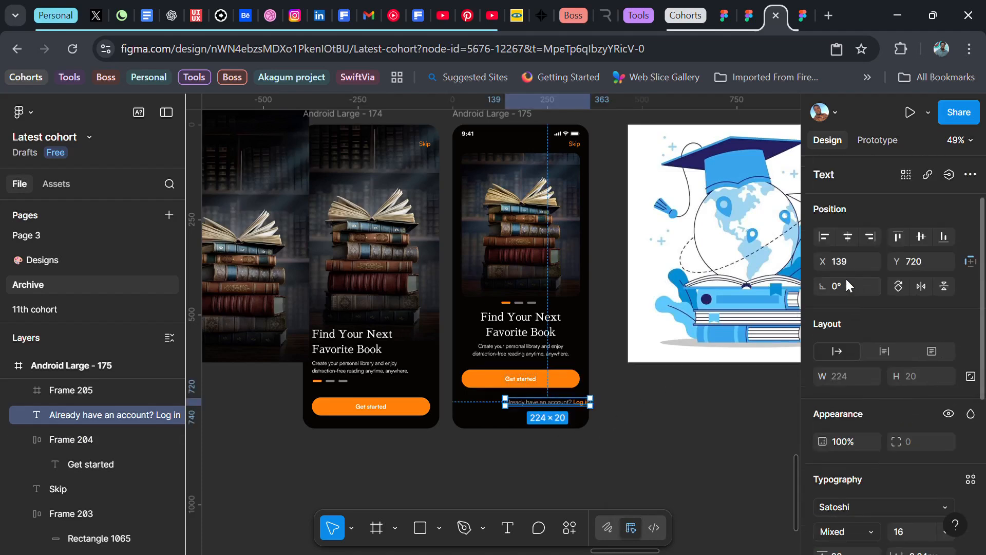
{"action": "left_click", "coordinate": [848, 237]}
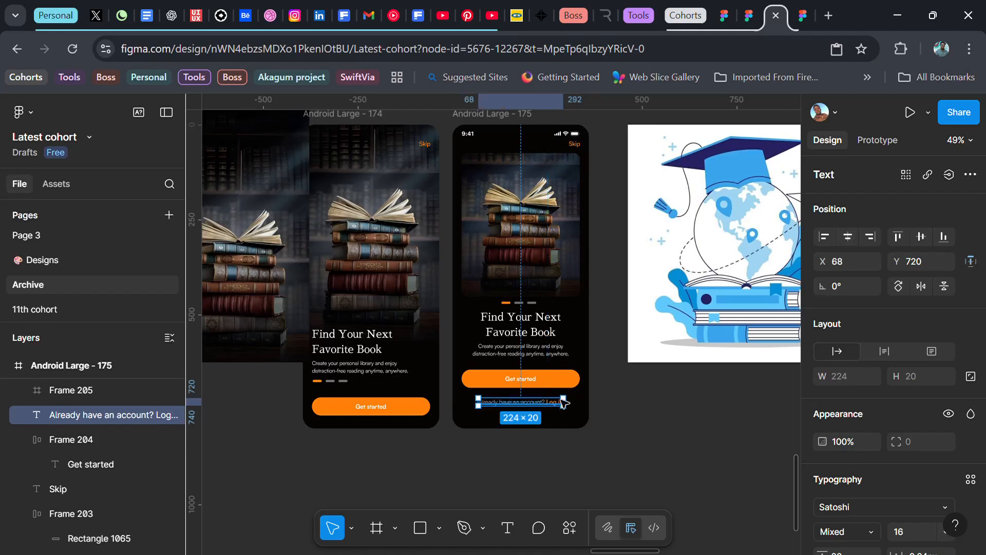
{"action": "left_click", "coordinate": [627, 395]}
Step: Add a Natural/Grey inside stroke with a weight of 0.5 to the framed book image
{"action": "scroll", "coordinate": [628, 406], "scroll_direction": "up", "scroll_amount": 2}
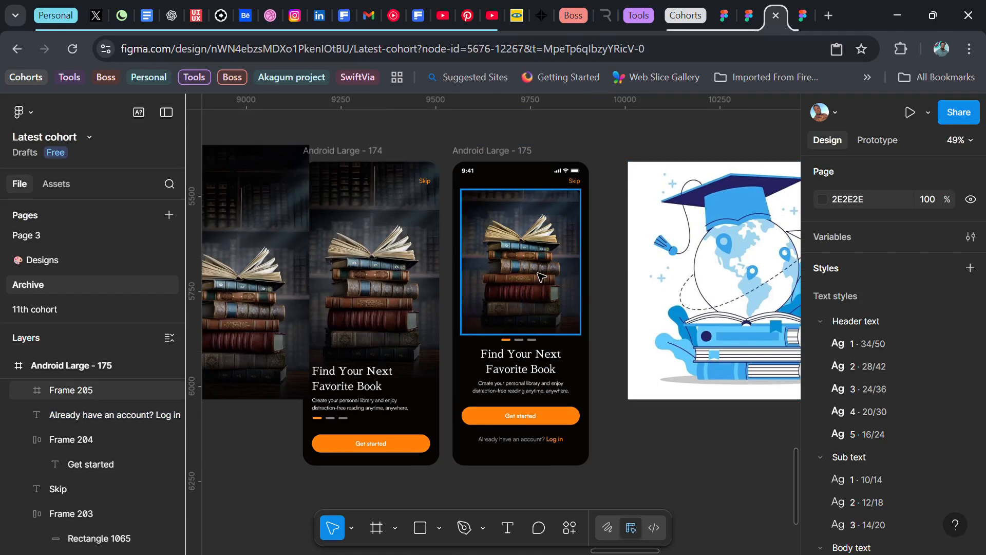
{"action": "left_click", "coordinate": [541, 277]}
{"action": "scroll", "coordinate": [848, 398], "scroll_direction": "down", "scroll_amount": 3}
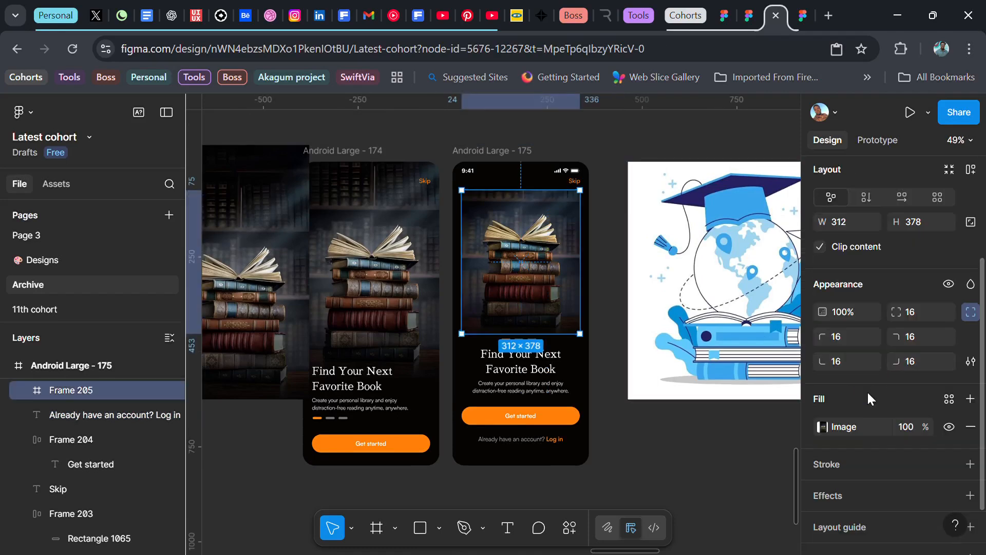
{"action": "left_click", "coordinate": [947, 461]}
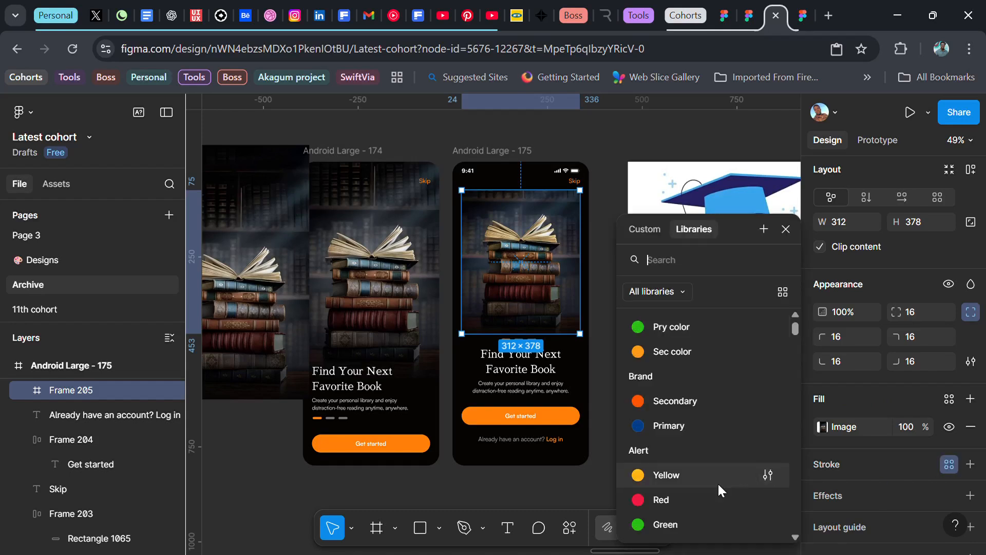
{"action": "scroll", "coordinate": [710, 478], "scroll_direction": "down", "scroll_amount": 3}
{"action": "left_click", "coordinate": [674, 417]}
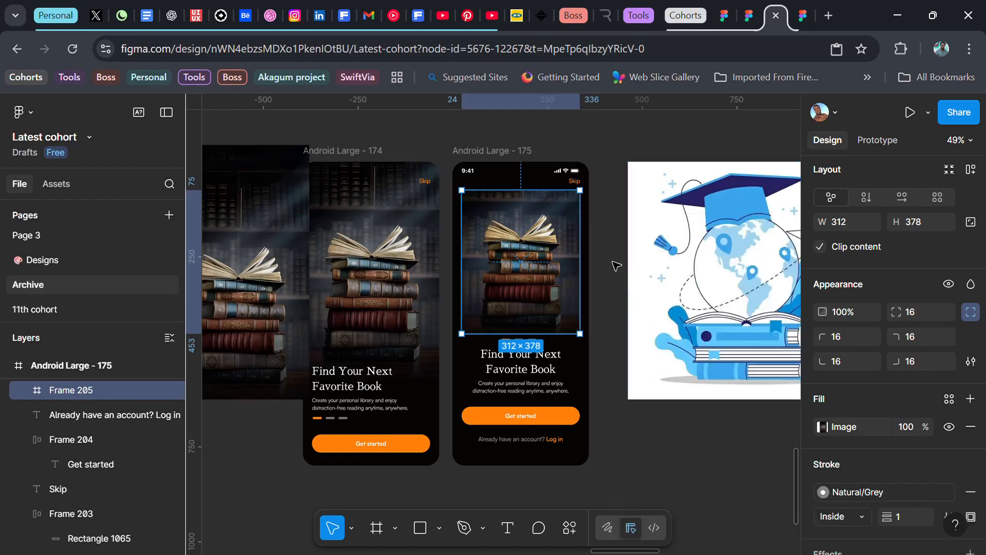
{"action": "left_click", "coordinate": [909, 520]}
{"action": "type", "text": ".5"}
{"action": "key", "text": "Return"}
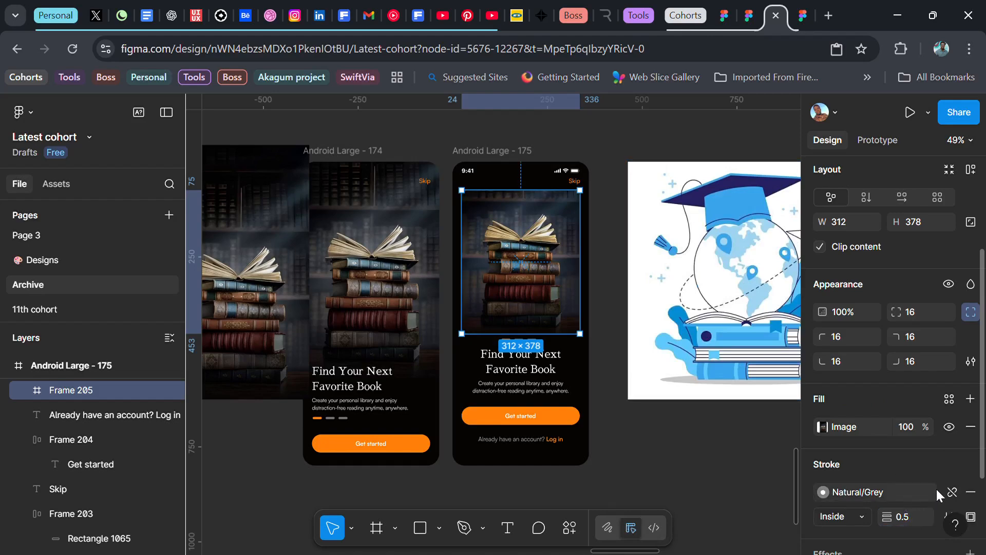
Step: Detach the image frame's stroke from its colour style and set the stroke opacity to 24%
{"action": "left_click", "coordinate": [952, 492]}
{"action": "left_click", "coordinate": [911, 491]}
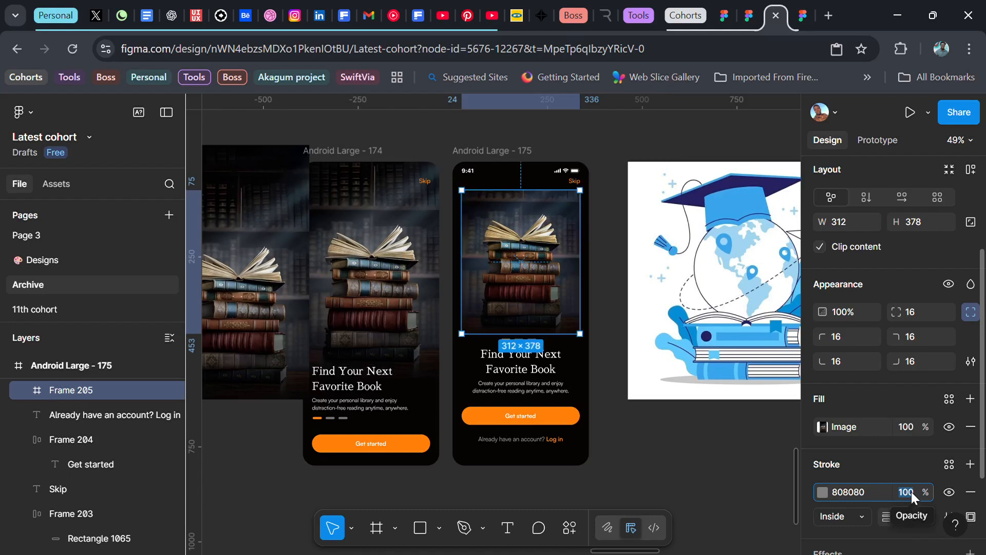
{"action": "type", "text": "24"}
{"action": "key", "text": "Return"}
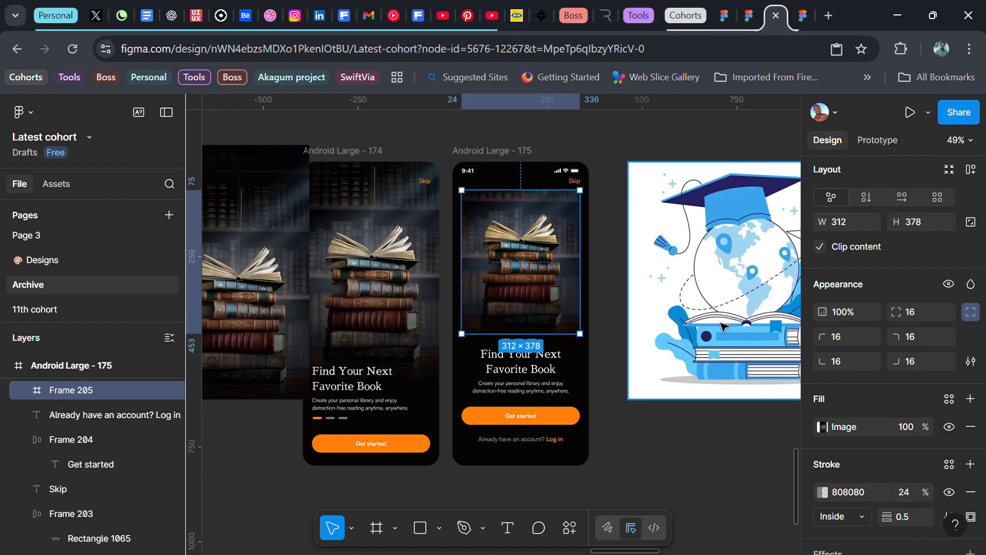
{"action": "left_click", "coordinate": [614, 248]}
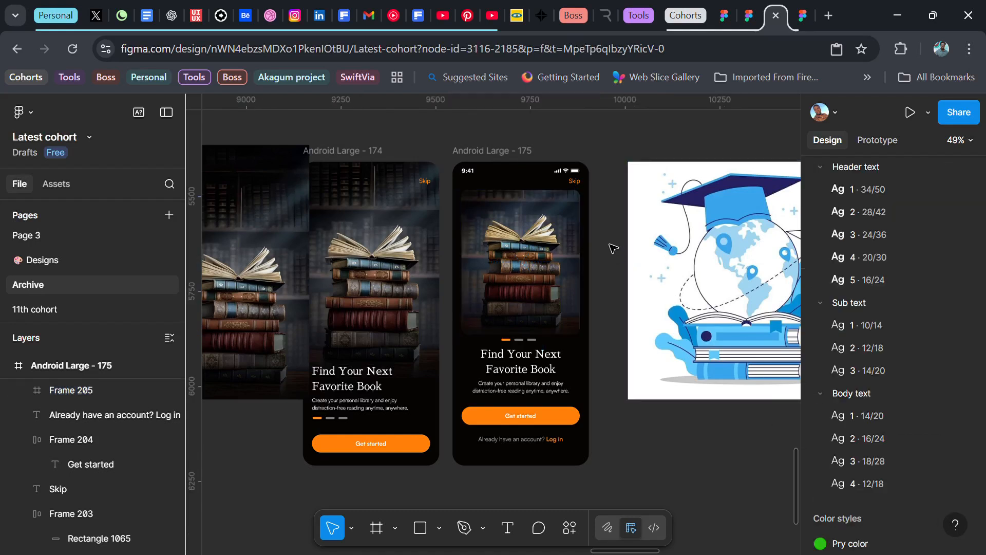
Step: Delete the leftover loose book image beside the Android Large - 174 screen
{"action": "scroll", "coordinate": [610, 278], "scroll_direction": "left", "scroll_amount": 2}
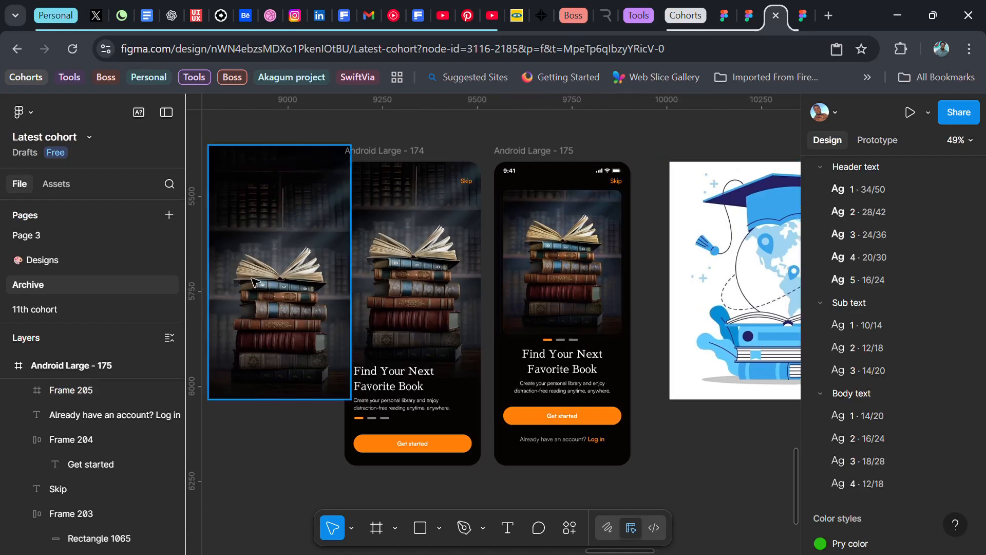
{"action": "left_click", "coordinate": [304, 245]}
{"action": "key", "text": "Delete"}
Step: Move the graduation-cap illustration away to about X 10471, Y 5183 and place a duplicate of the Android Large - 175 screen beside the original
{"action": "scroll", "coordinate": [456, 278], "scroll_direction": "right", "scroll_amount": 3}
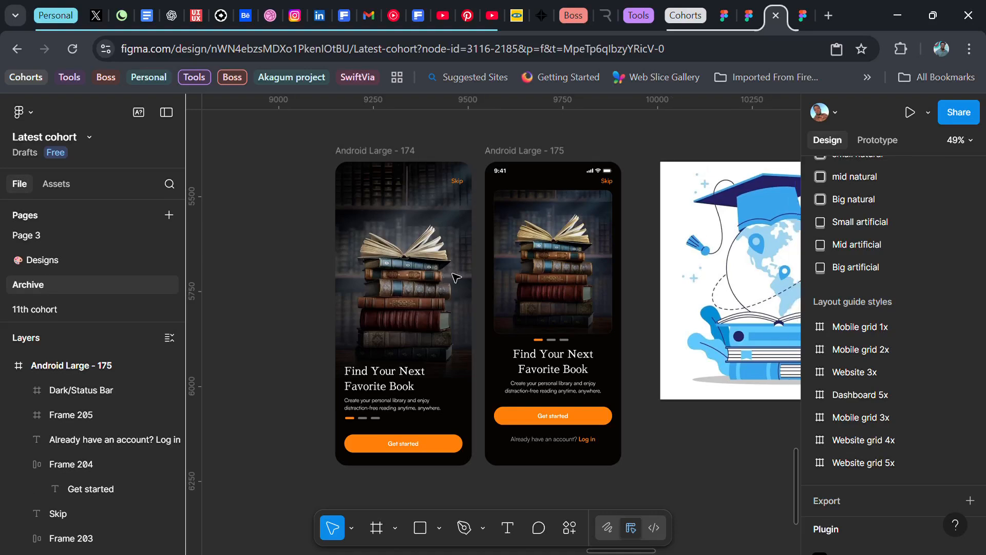
{"action": "scroll", "coordinate": [457, 278], "scroll_direction": "right", "scroll_amount": 1}
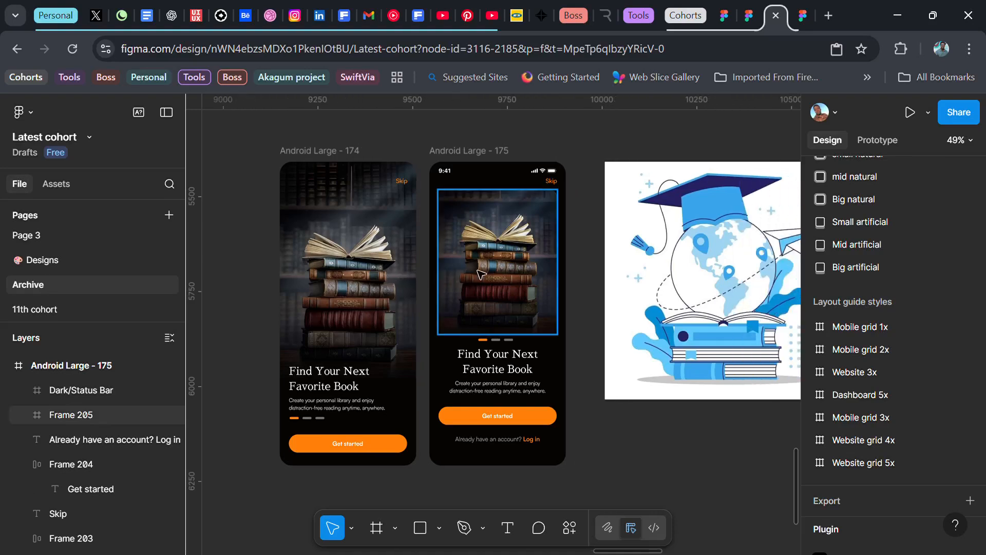
{"action": "scroll", "coordinate": [596, 330], "scroll_direction": "down", "scroll_amount": 1}
{"action": "scroll", "coordinate": [591, 331], "scroll_direction": "right", "scroll_amount": 3}
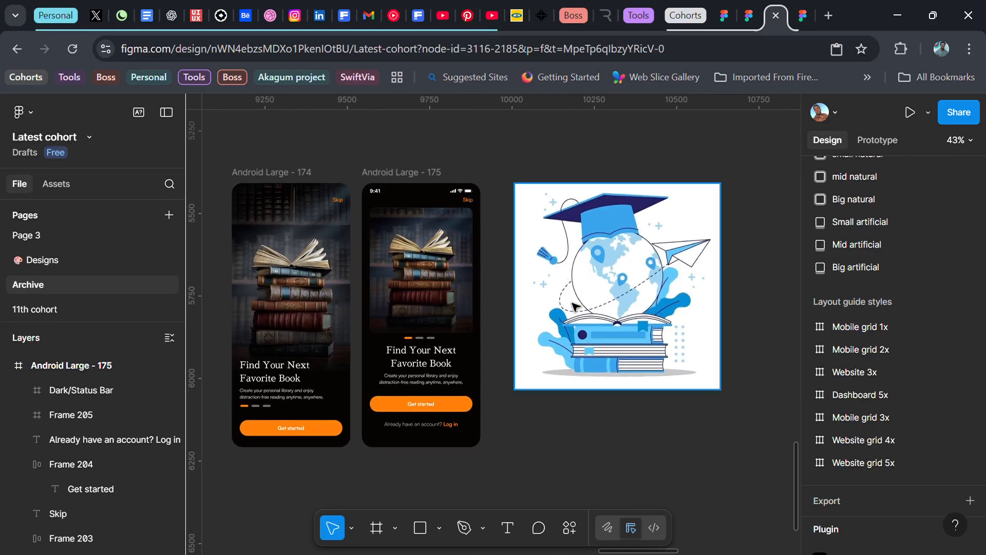
{"action": "left_click", "coordinate": [575, 323]}
{"action": "left_click_drag", "start_coordinate": [555, 335], "coordinate": [675, 262]}
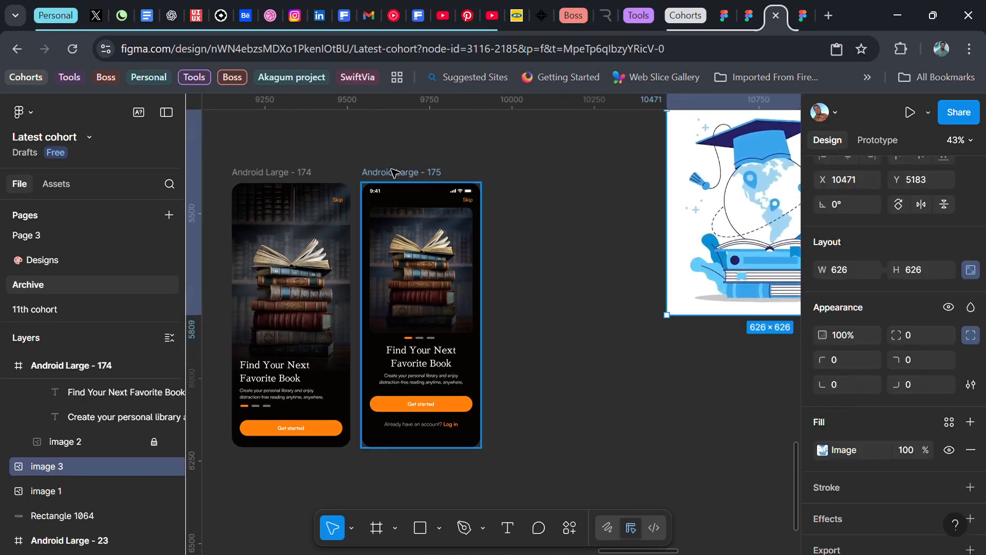
{"action": "left_click_drag", "start_coordinate": [380, 196], "coordinate": [509, 194]}
{"action": "scroll", "coordinate": [514, 257], "scroll_direction": "right", "scroll_amount": 1}
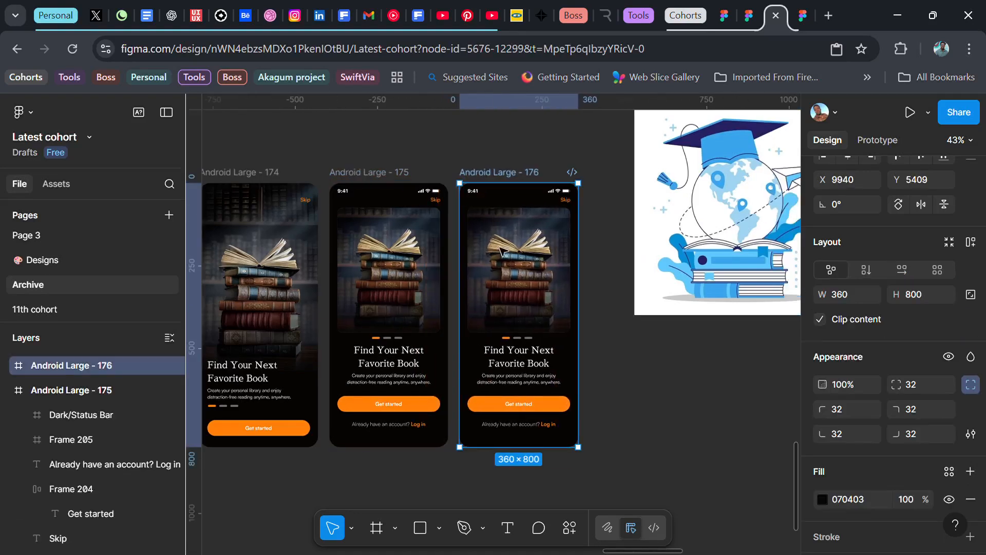
Step: Copy the graduation-cap illustration's image fill and paste it onto the image frame of the duplicated screen
{"action": "left_click", "coordinate": [699, 226]}
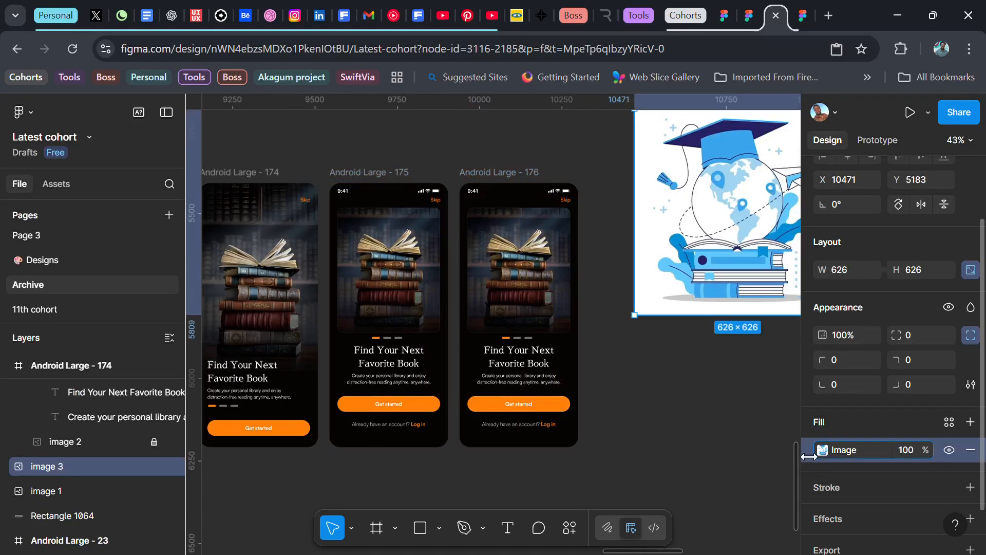
{"action": "left_click", "coordinate": [521, 256]}
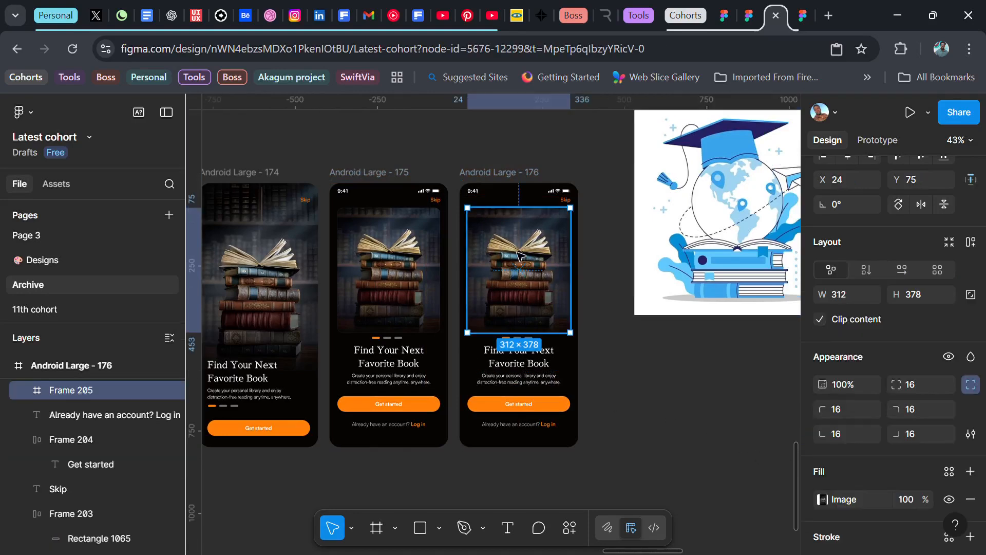
{"action": "key", "text": "ctrl+v"}
Step: Set the background fill of the Android Large - 176 screen to FFFFFF
{"action": "left_click", "coordinate": [498, 176]}
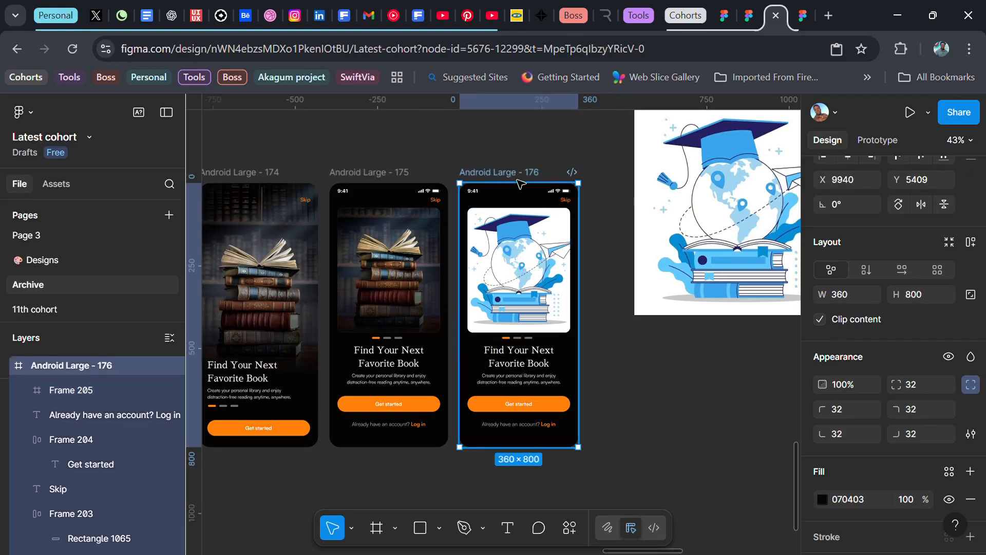
{"action": "scroll", "coordinate": [850, 414], "scroll_direction": "down", "scroll_amount": 3}
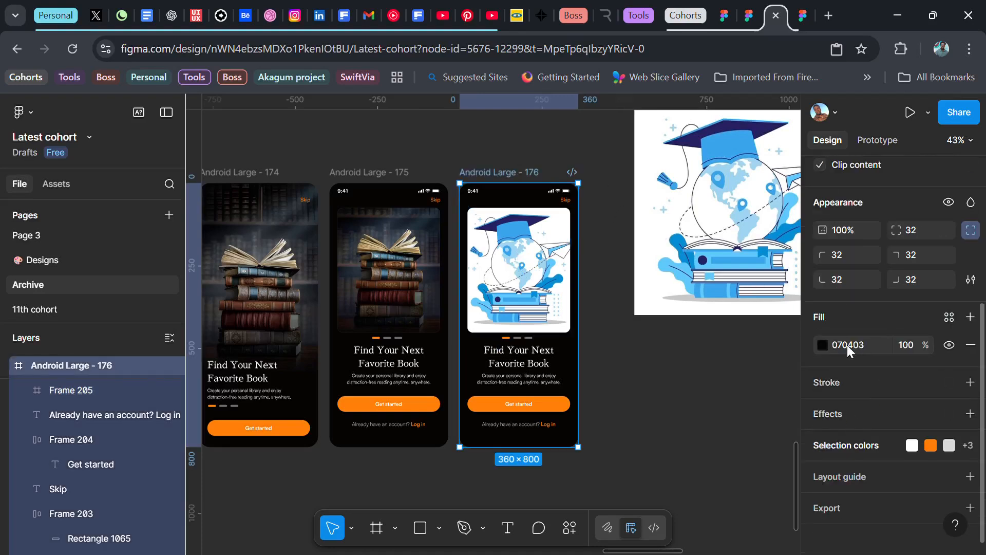
{"action": "left_click", "coordinate": [847, 344]}
{"action": "type", "text": "ffffff"}
{"action": "key", "text": "Return"}
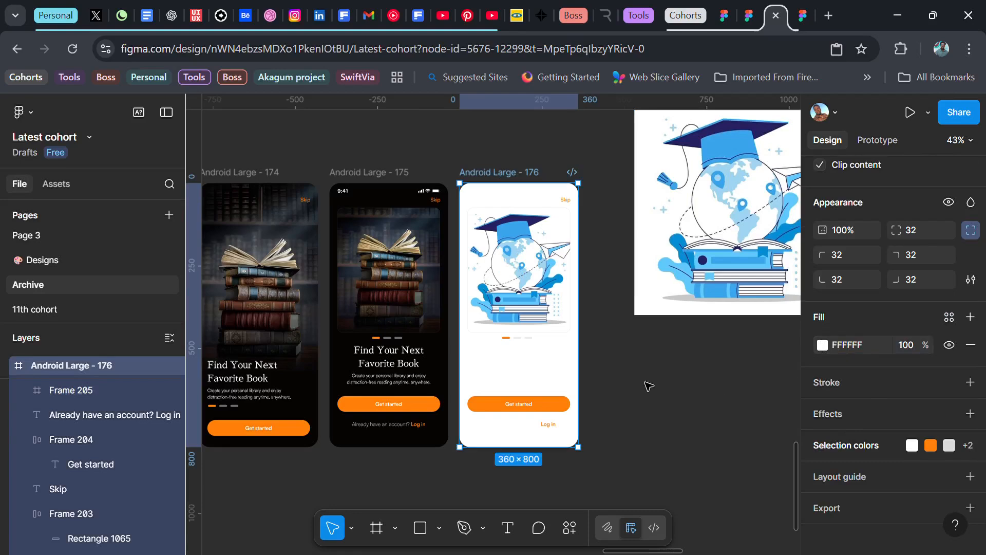
Step: Set the fill of the "Find Your Next Favorite Book" headline on the white screen to 000000
{"action": "left_click", "coordinate": [519, 362]}
{"action": "left_click", "coordinate": [518, 360]}
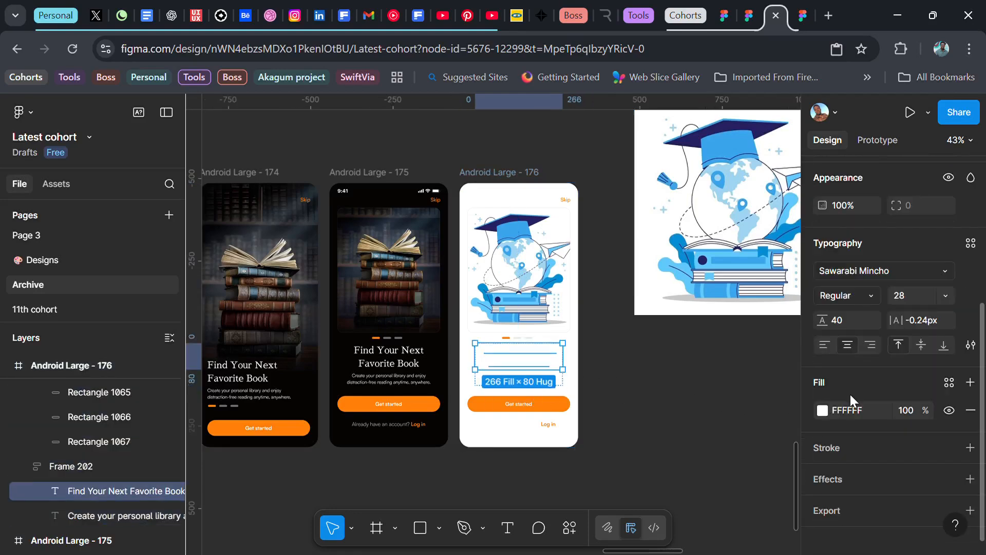
{"action": "left_click", "coordinate": [859, 409]}
{"action": "type", "text": "000000"}
{"action": "key", "text": "Return"}
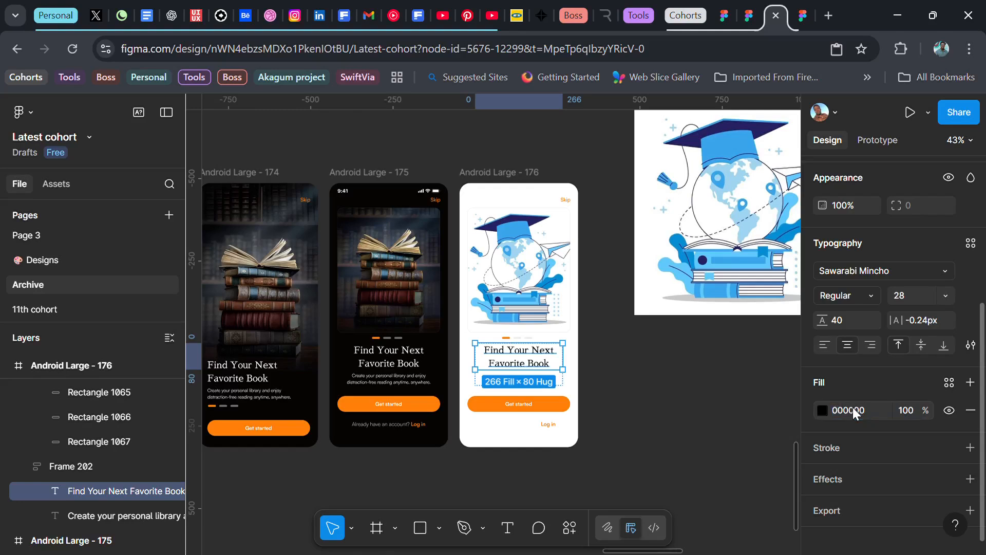
Step: Apply the Natural/Grey color style to the description text below the headline on the white screen
{"action": "left_click", "coordinate": [534, 385]}
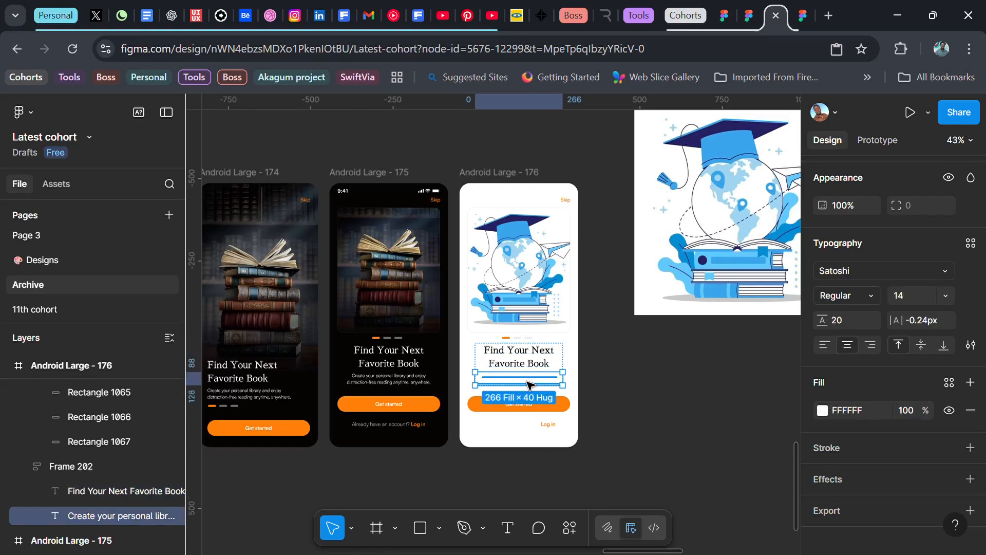
{"action": "left_click", "coordinate": [949, 385]}
{"action": "scroll", "coordinate": [712, 489], "scroll_direction": "down", "scroll_amount": 2}
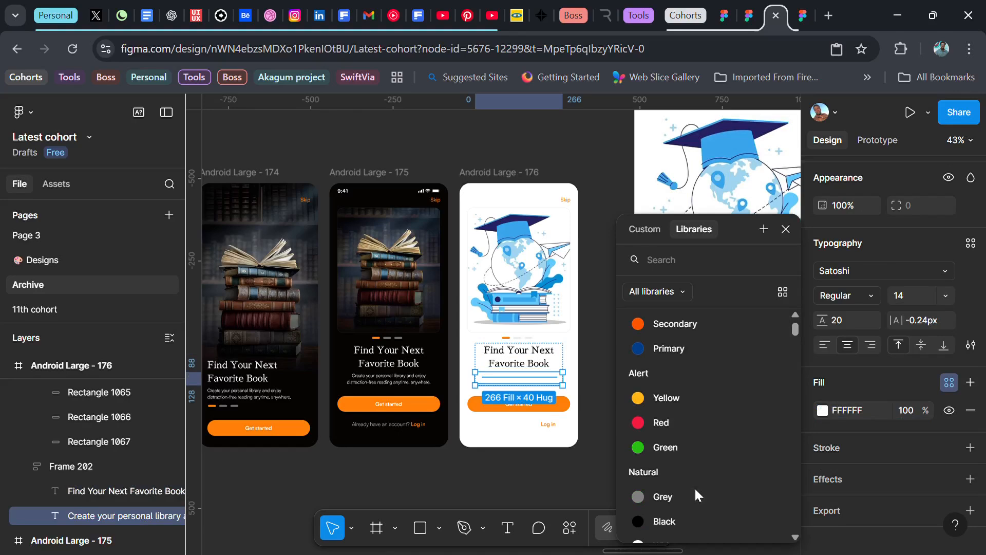
{"action": "left_click", "coordinate": [695, 492]}
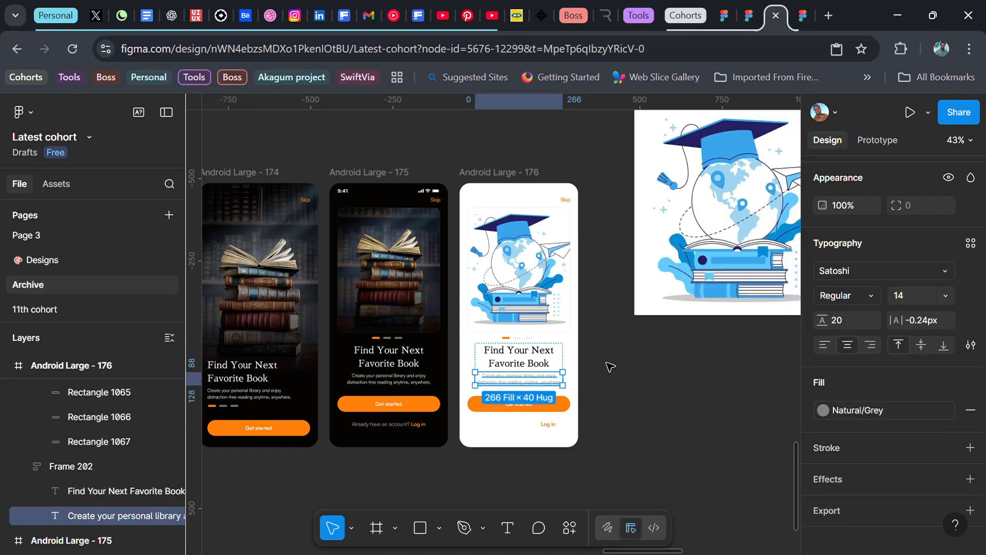
Step: Switch the white screen's description text to the Natural/Black color style and set its opacity to 80%
{"action": "left_click", "coordinate": [875, 411]}
{"action": "left_click", "coordinate": [659, 469]}
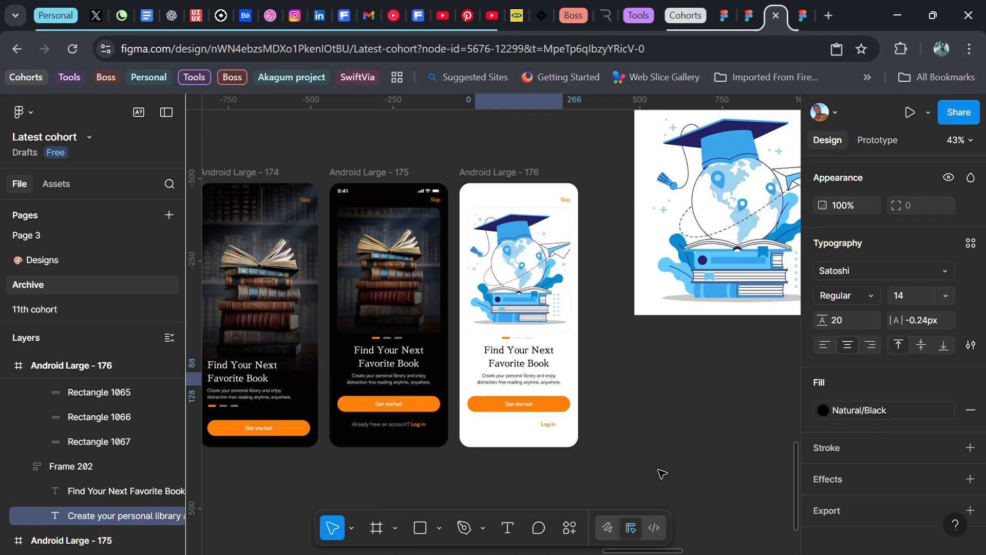
{"action": "key", "text": "8"}
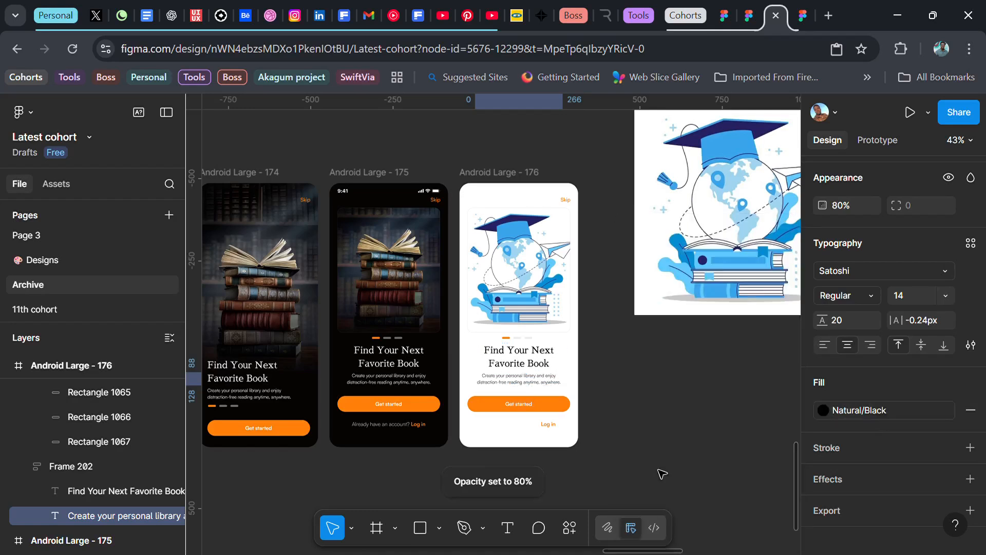
{"action": "left_click", "coordinate": [613, 363]}
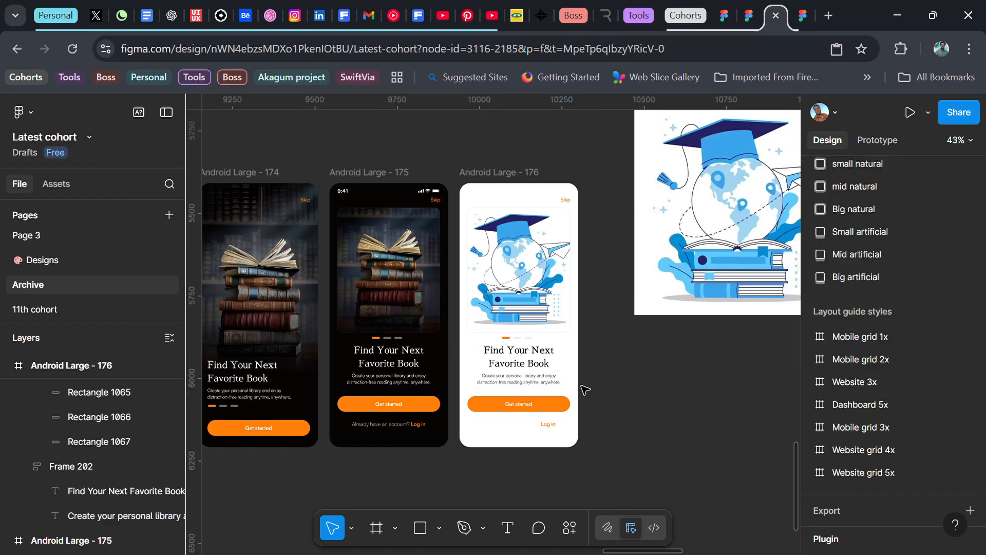
Step: Replace both FFFFFF colors in the "Already have an account? Log in" text on the white screen with the Natural/Grey style
{"action": "left_click", "coordinate": [513, 427]}
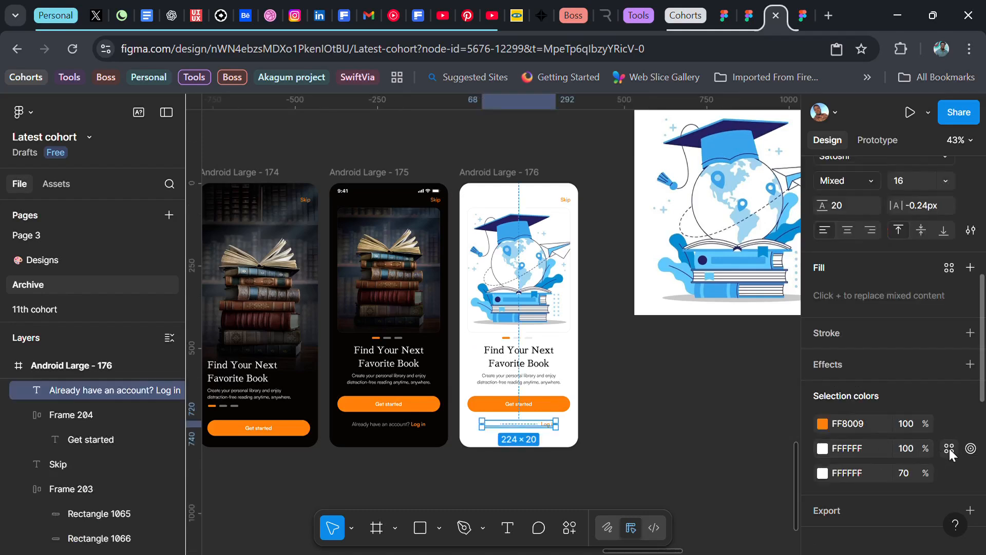
{"action": "left_click", "coordinate": [949, 449]}
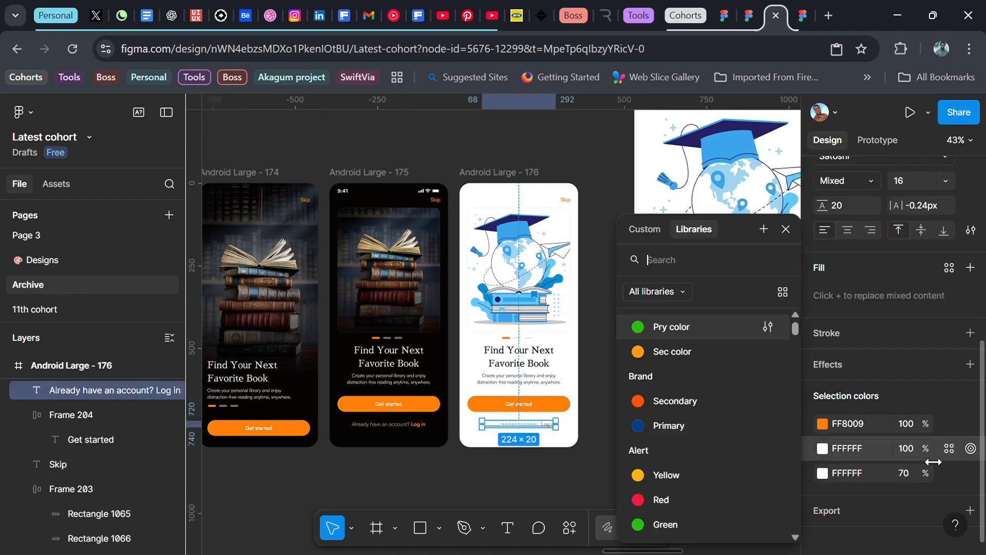
{"action": "scroll", "coordinate": [689, 466], "scroll_direction": "down", "scroll_amount": 2}
{"action": "left_click", "coordinate": [680, 498]}
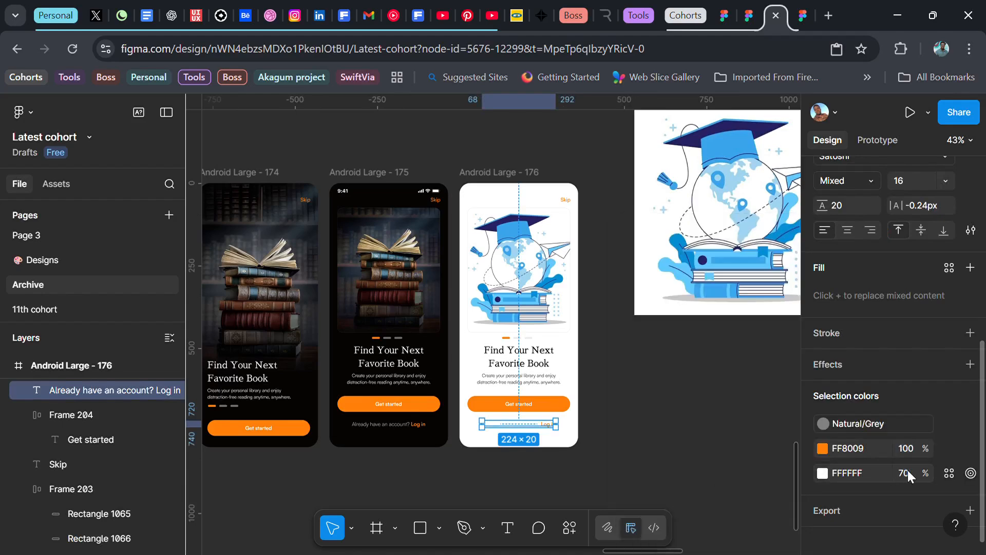
{"action": "left_click", "coordinate": [948, 473]}
{"action": "scroll", "coordinate": [688, 475], "scroll_direction": "down", "scroll_amount": 2}
{"action": "left_click", "coordinate": [678, 497]}
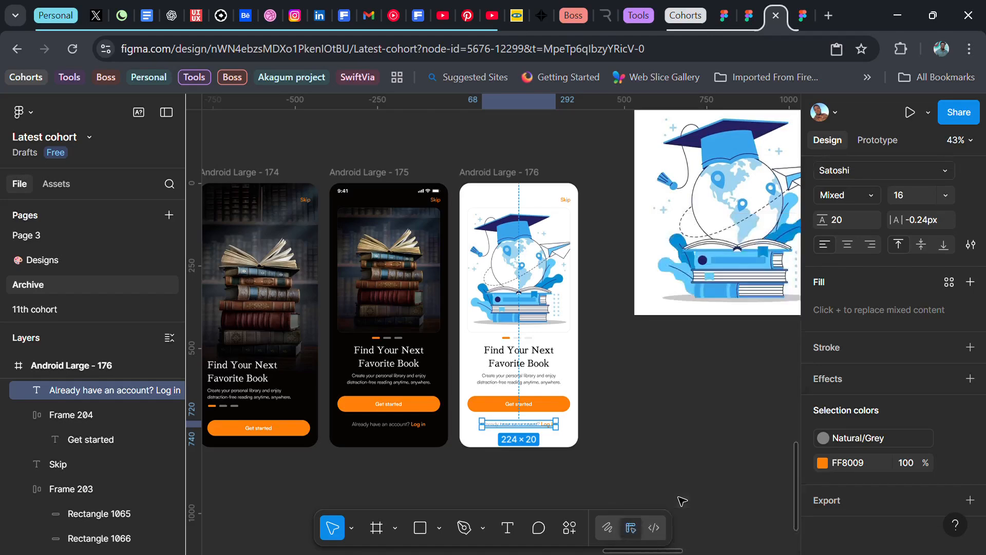
{"action": "left_click", "coordinate": [646, 414]}
Step: Set the color of the status bar on the Android Large - 176 screen to 000000
{"action": "scroll", "coordinate": [583, 407], "scroll_direction": "left", "scroll_amount": 1}
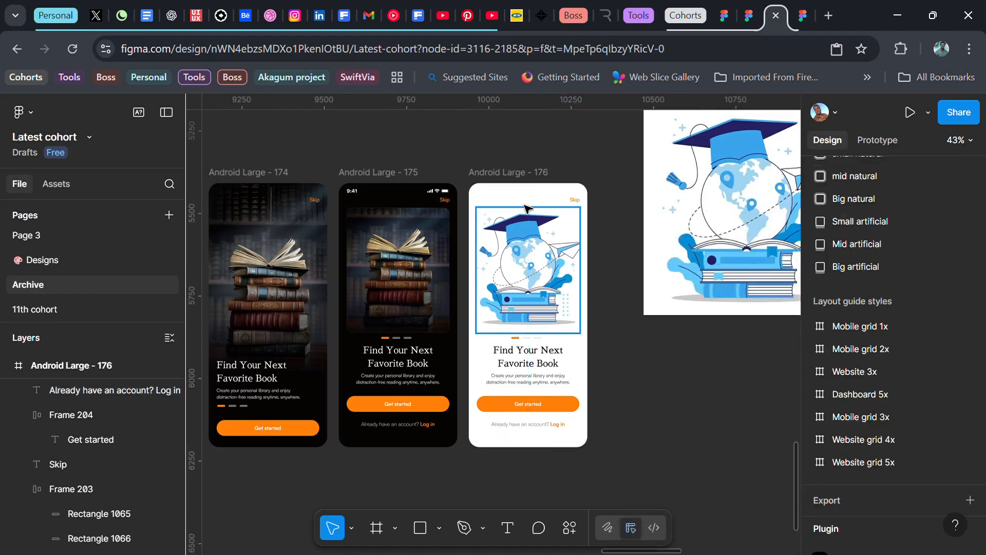
{"action": "left_click", "coordinate": [526, 192]}
{"action": "left_click", "coordinate": [864, 479]}
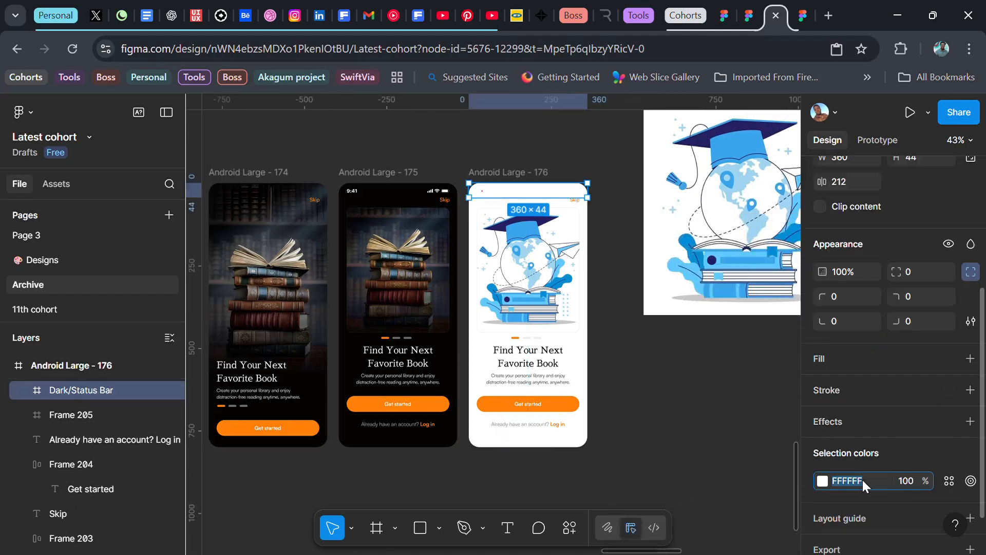
{"action": "type", "text": "000000"}
{"action": "key", "text": "Return"}
{"action": "left_click", "coordinate": [689, 403]}
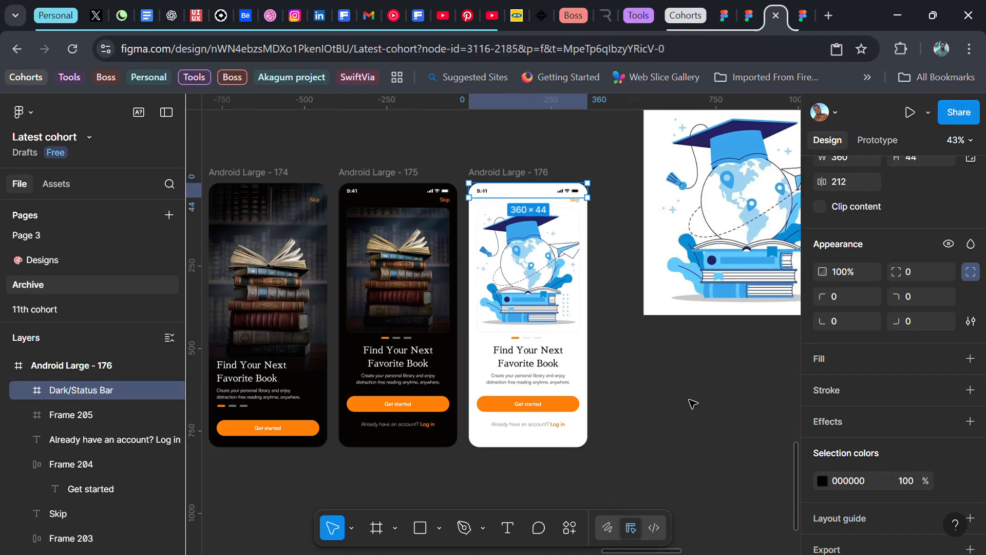
Step: Delete the standalone graduation-cap illustration beside the Android Large - 176 screen
{"action": "scroll", "coordinate": [689, 402], "scroll_direction": "left", "scroll_amount": 5}
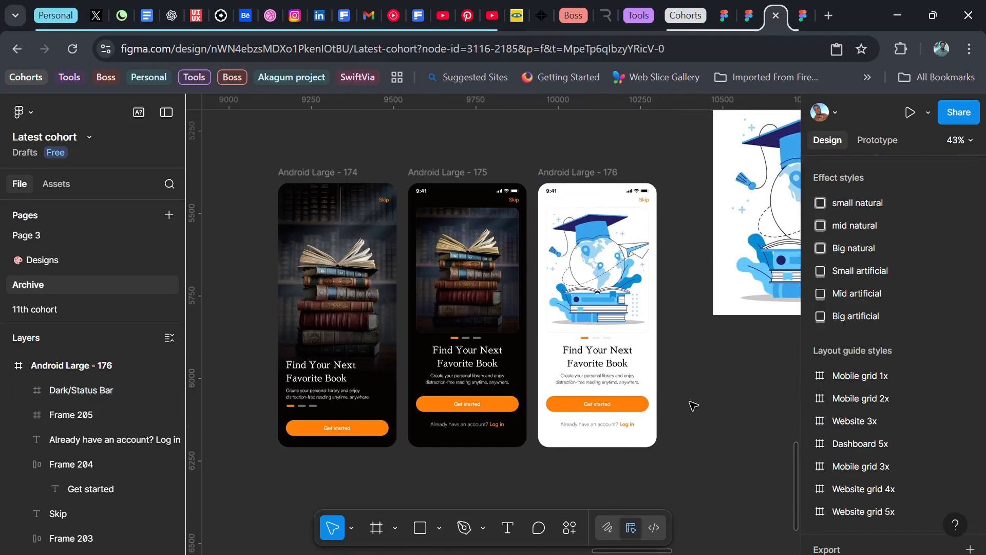
{"action": "scroll", "coordinate": [492, 433], "scroll_direction": "up", "scroll_amount": 2}
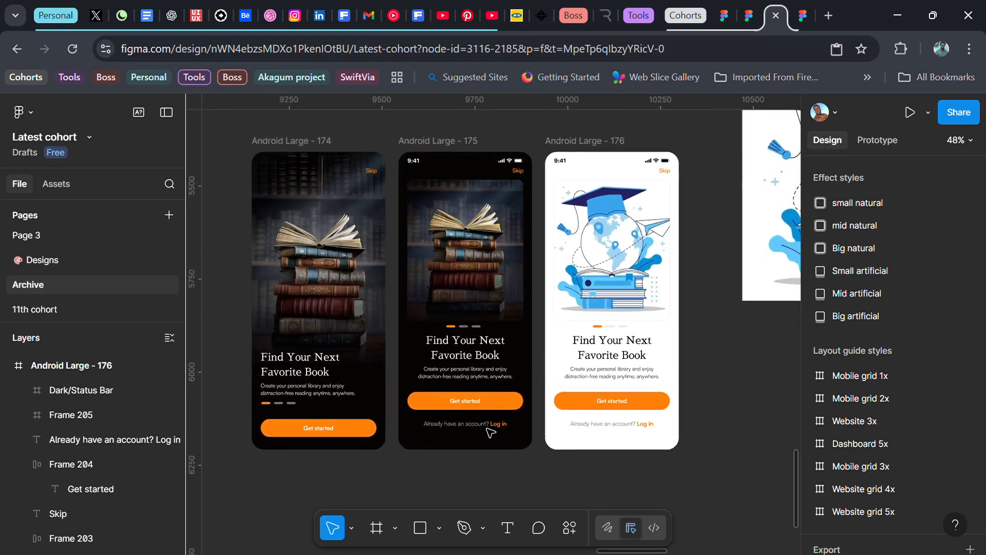
{"action": "scroll", "coordinate": [476, 451], "scroll_direction": "left", "scroll_amount": 1}
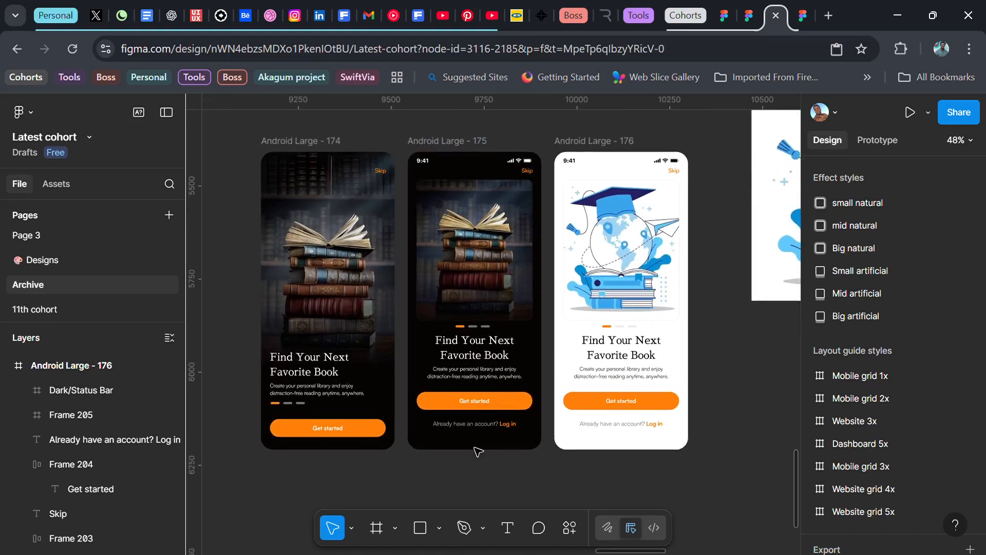
{"action": "left_click", "coordinate": [753, 268]}
{"action": "key", "text": "Delete"}
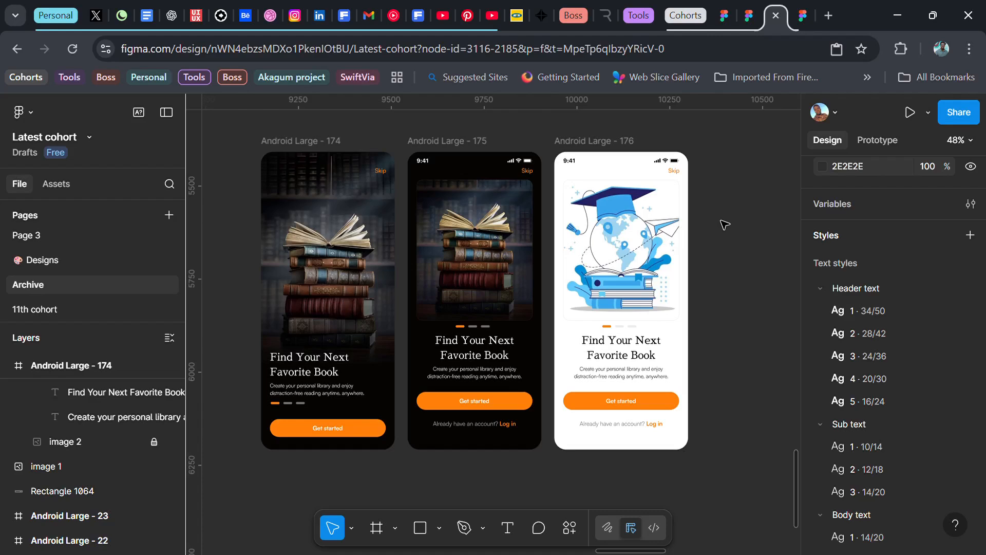
{"action": "scroll", "coordinate": [724, 225], "scroll_direction": "left", "scroll_amount": 1}
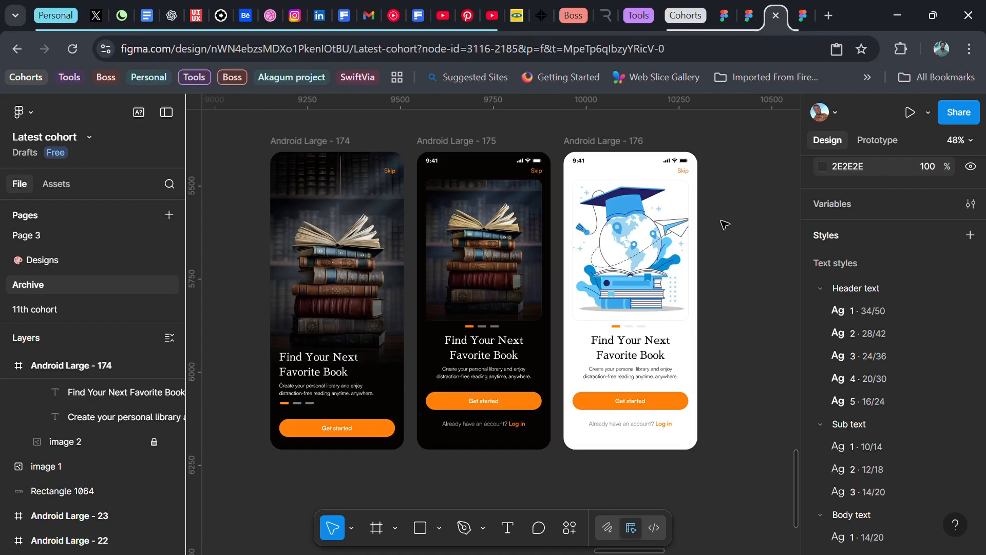